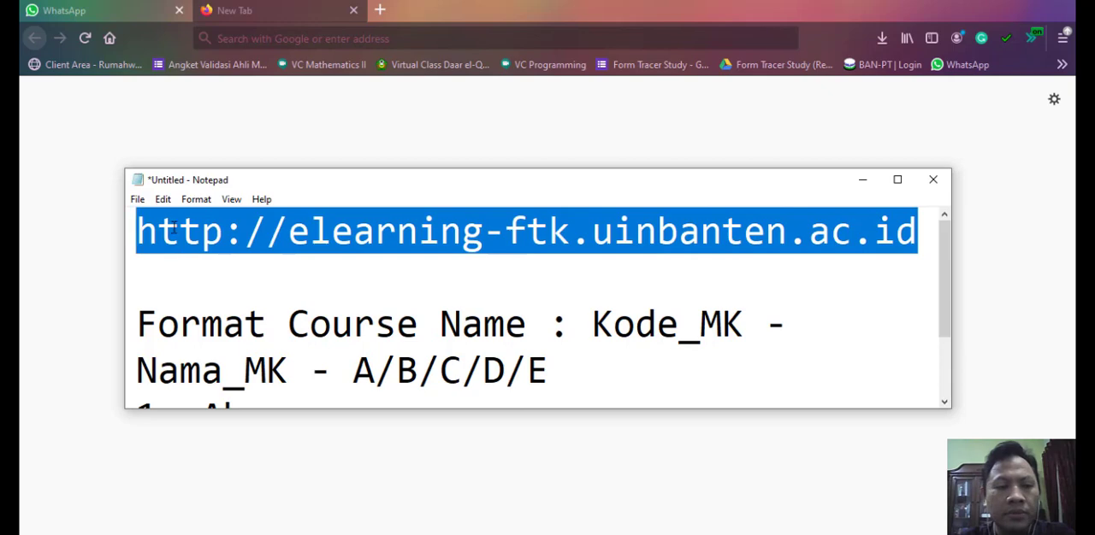
right_click(174, 226)
click(205, 279)
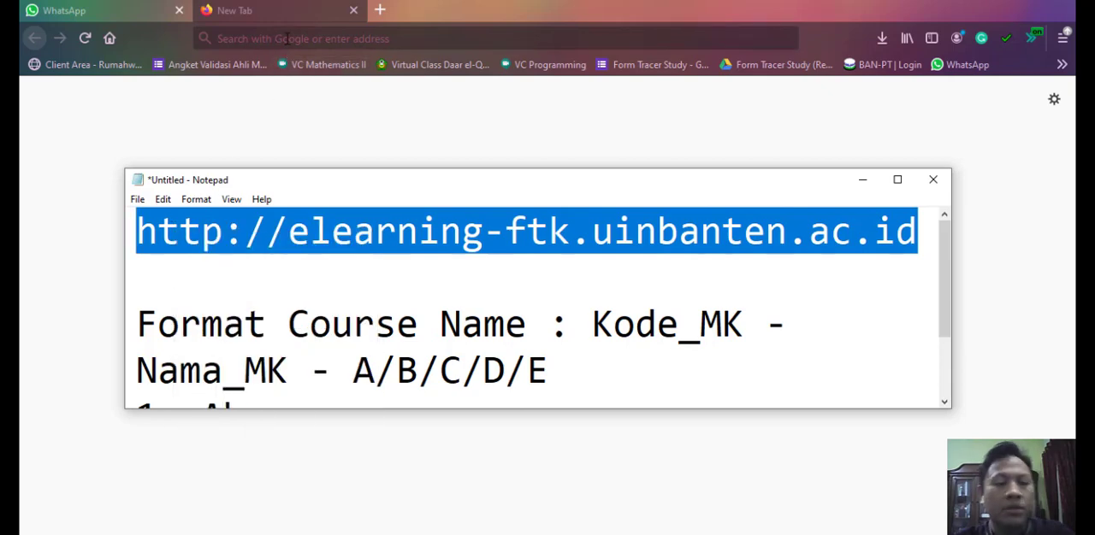
click(286, 38)
key(ctrl+v)
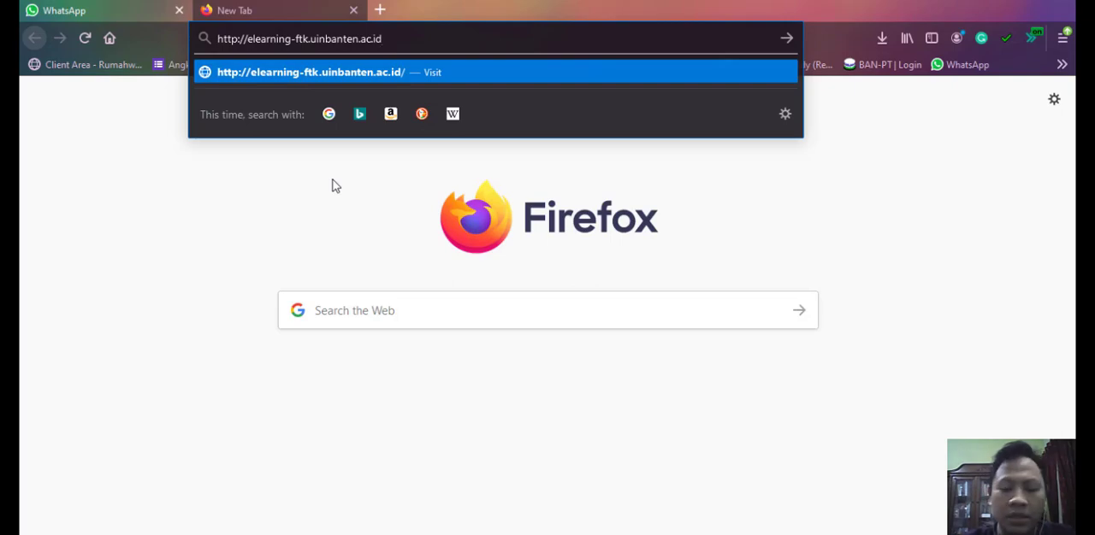
key(Return)
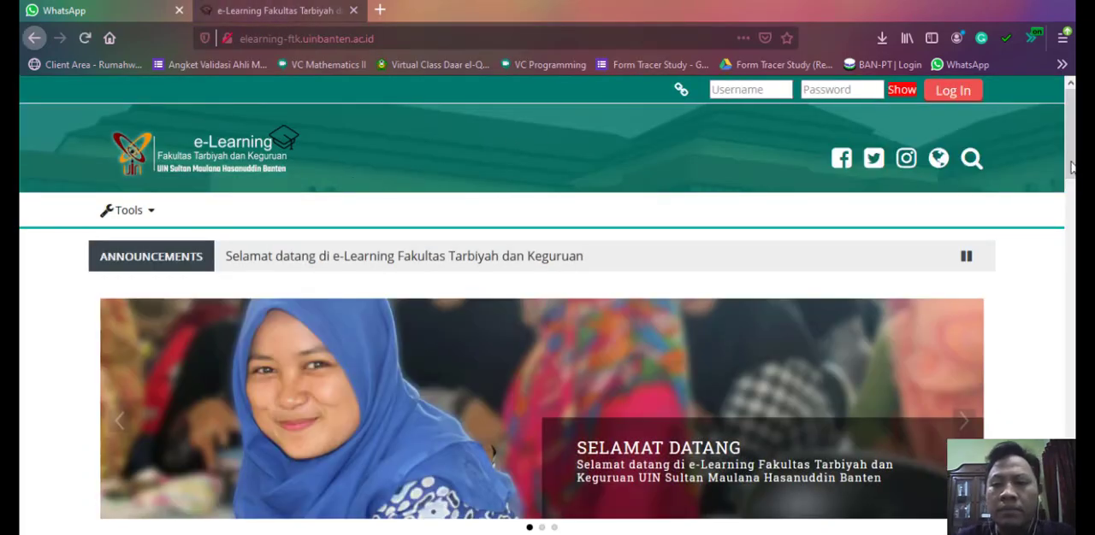
- Look through the e-learning home page and open the course list of Jurusan PGMI
drag(1072, 168, 1071, 166)
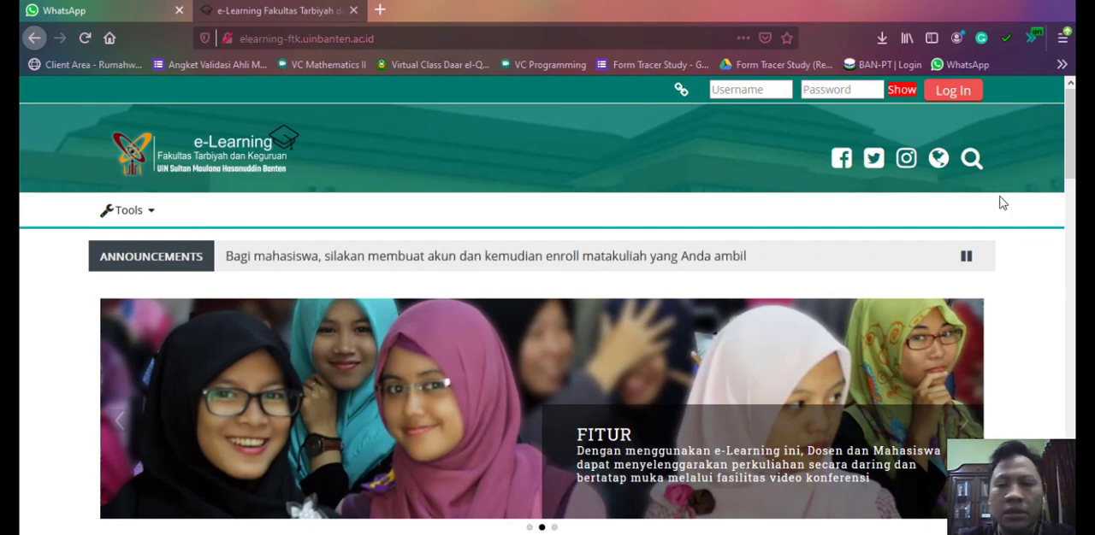
scroll(1070, 137, down, 2)
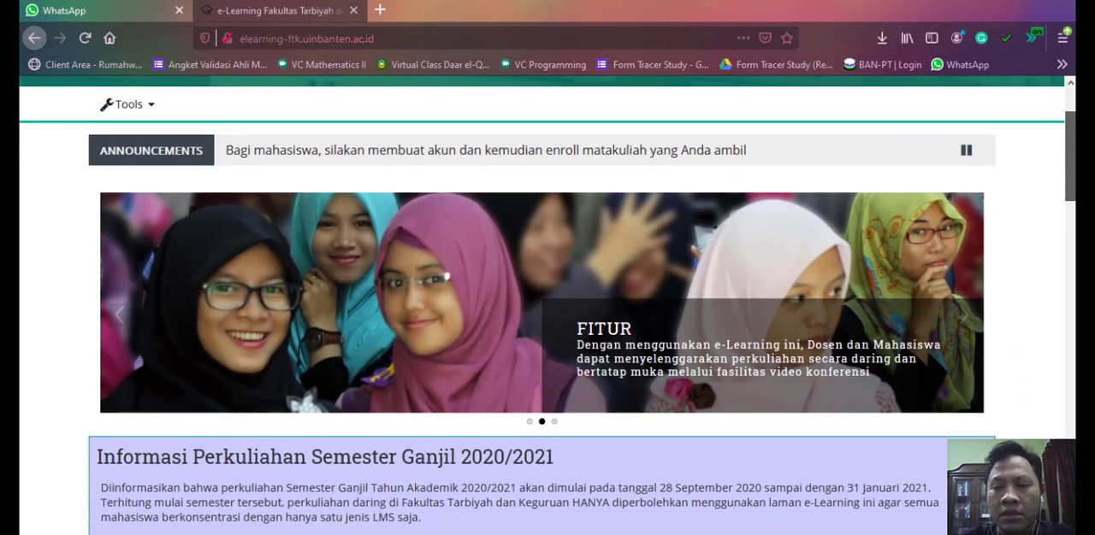
scroll(547, 307, down, 5)
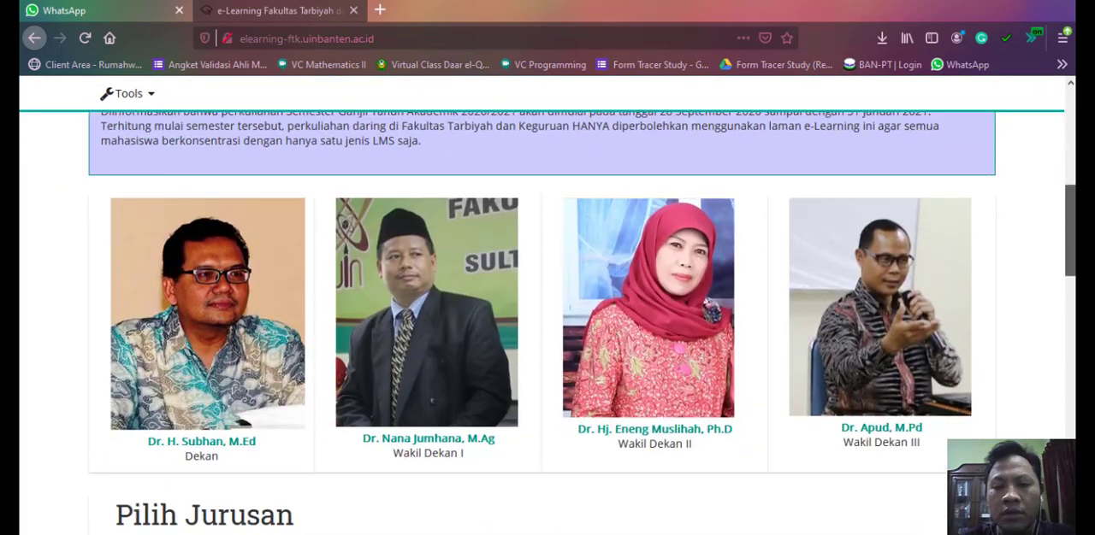
drag(1069, 229, 1070, 435)
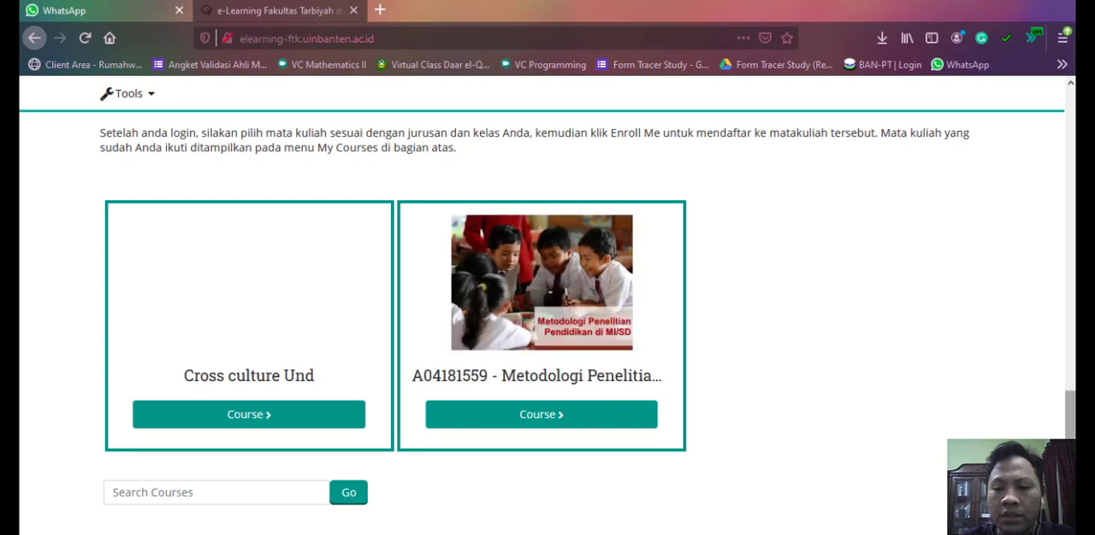
drag(1070, 449, 1071, 384)
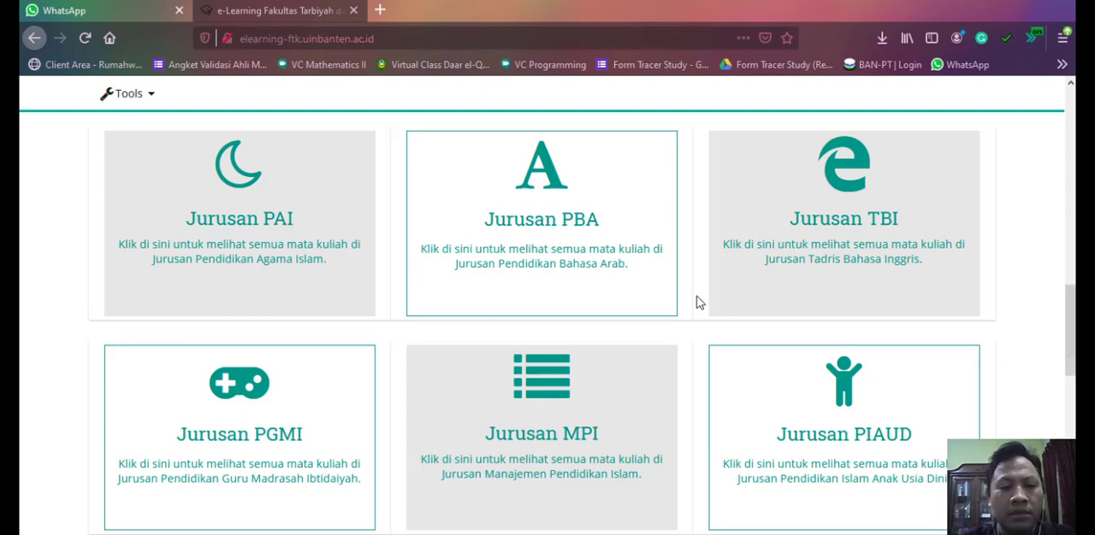
mouse_move(1070, 320)
mouse_down()
mouse_move(1071, 417)
mouse_move(1071, 317)
mouse_up()
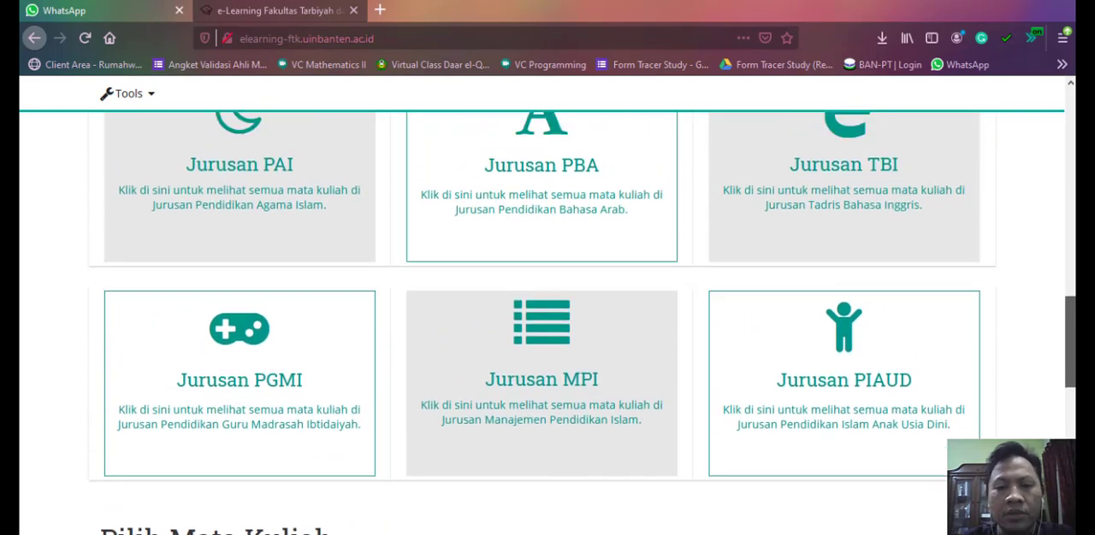
click(241, 387)
- Examine the Metodologi Penelitian Pendidikan course entry and its schedule for classes A, B and C
scroll(313, 354, down, 2)
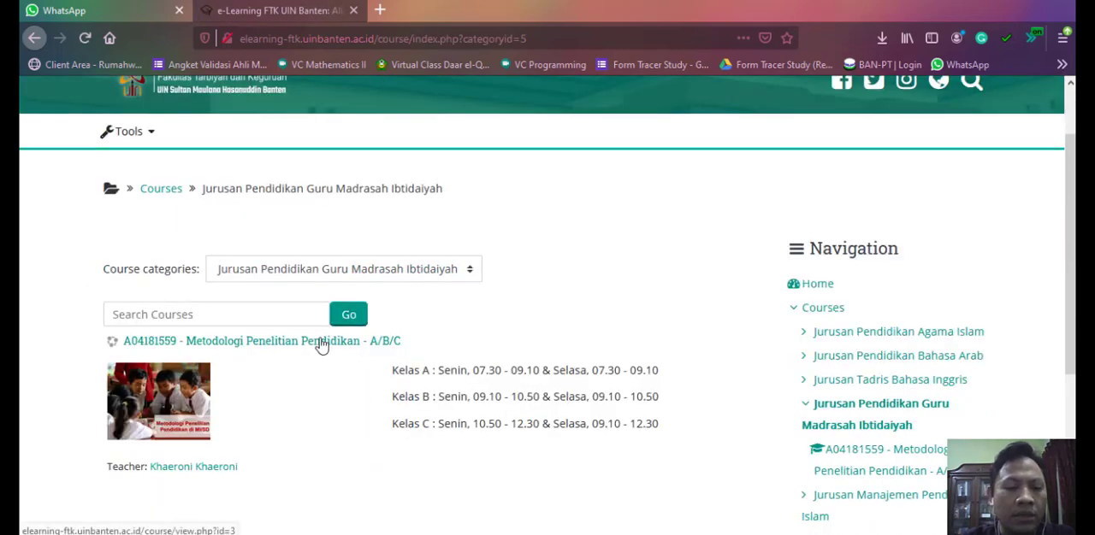
drag(1071, 305, 1070, 319)
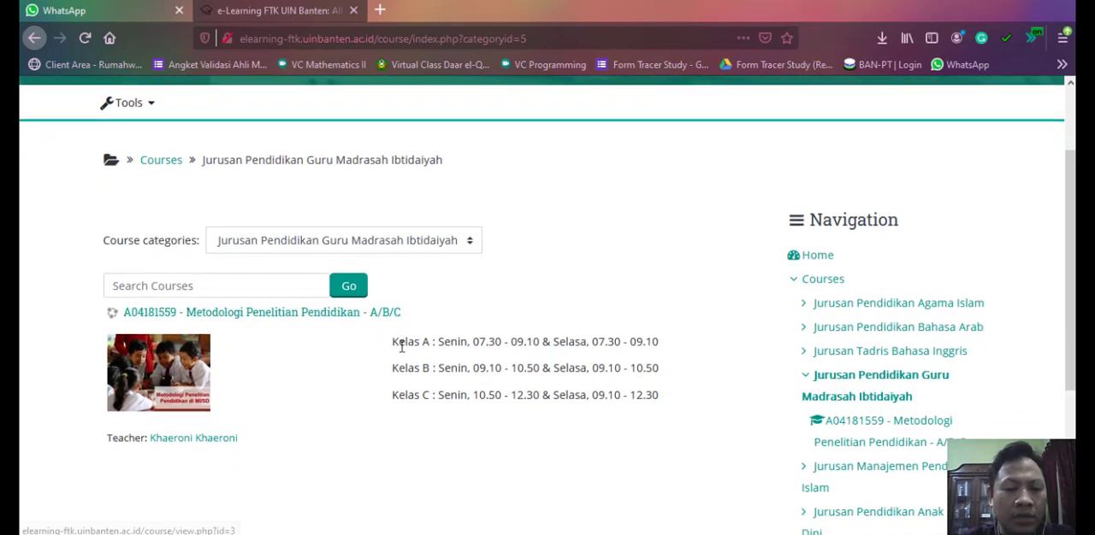
drag(393, 344, 619, 394)
click(619, 394)
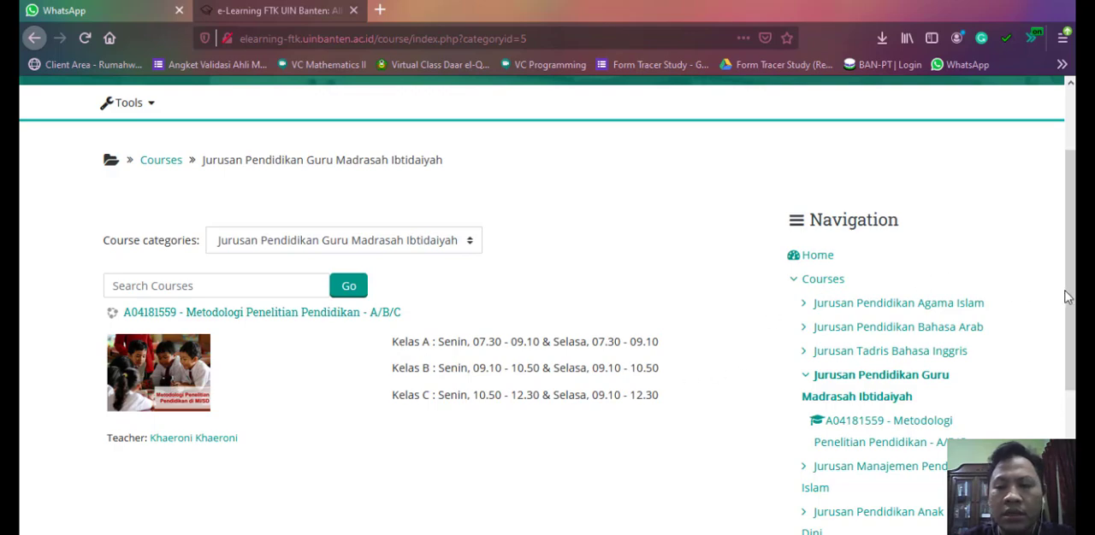
- Log in to the e-learning site with the lecturer's saved username and account password
scroll(1067, 296, up, 1)
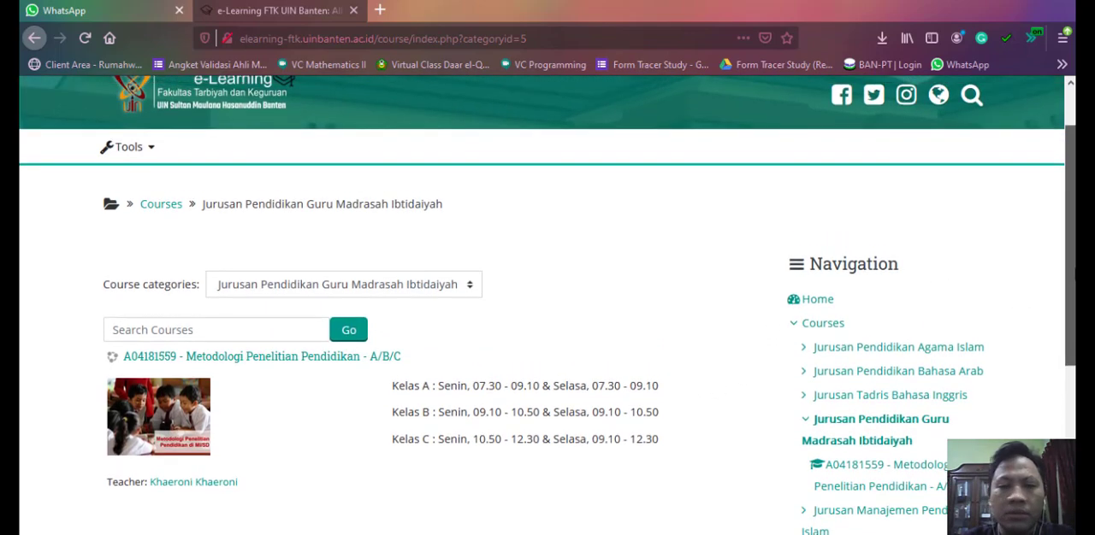
scroll(547, 305, up, 2)
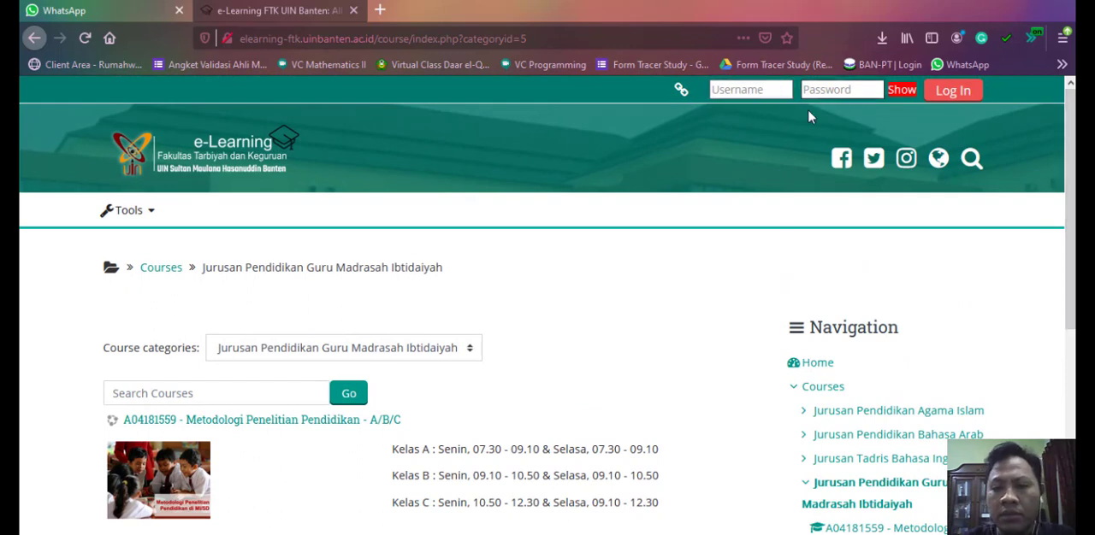
click(755, 89)
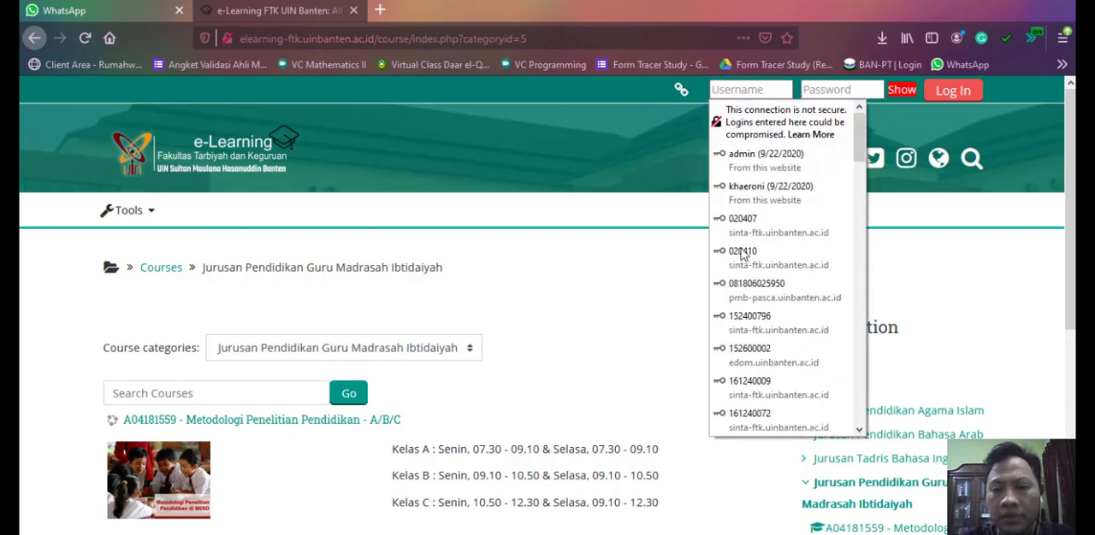
click(747, 203)
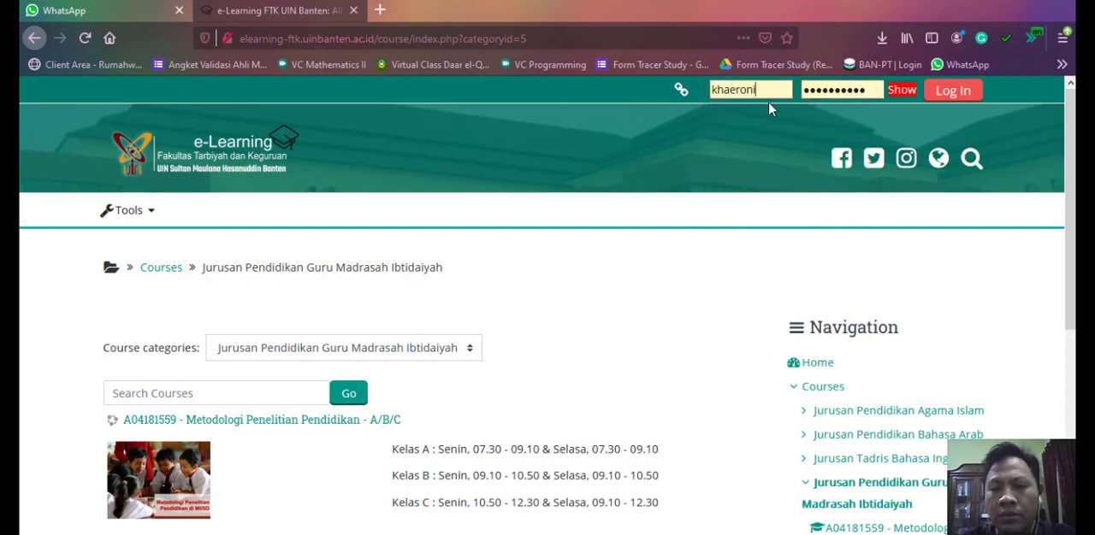
click(764, 89)
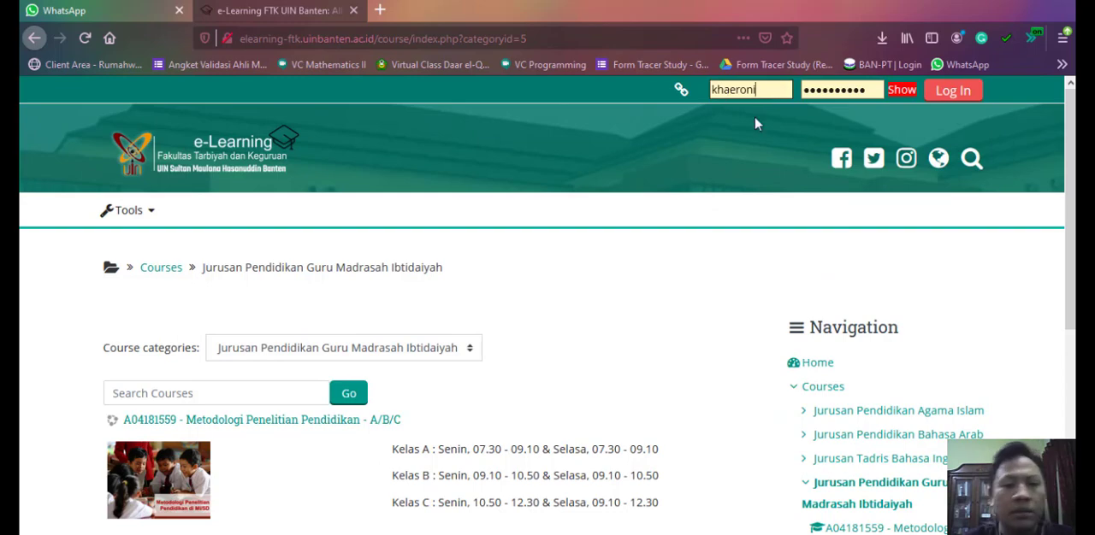
click(757, 124)
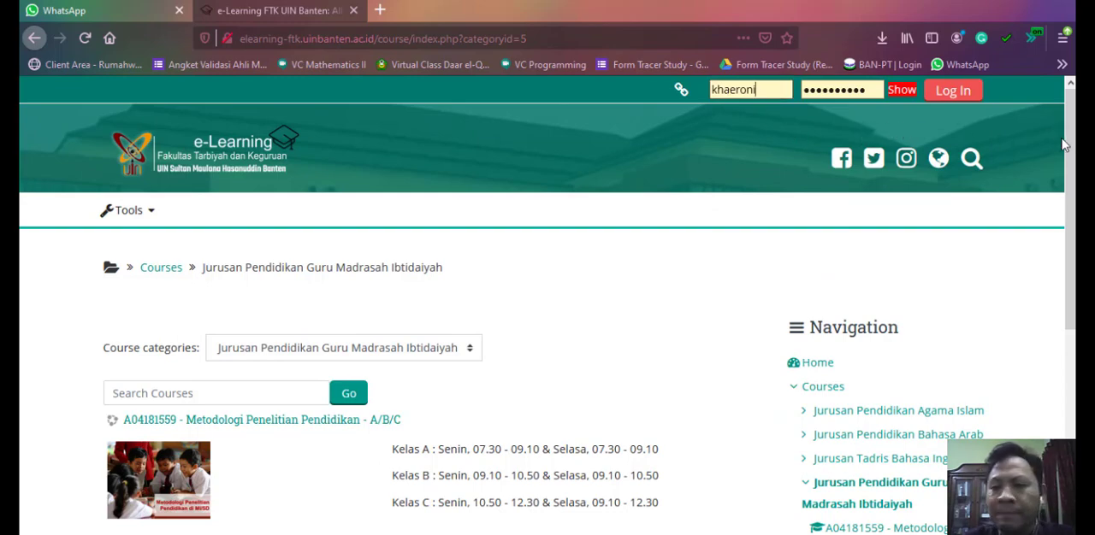
key(Return)
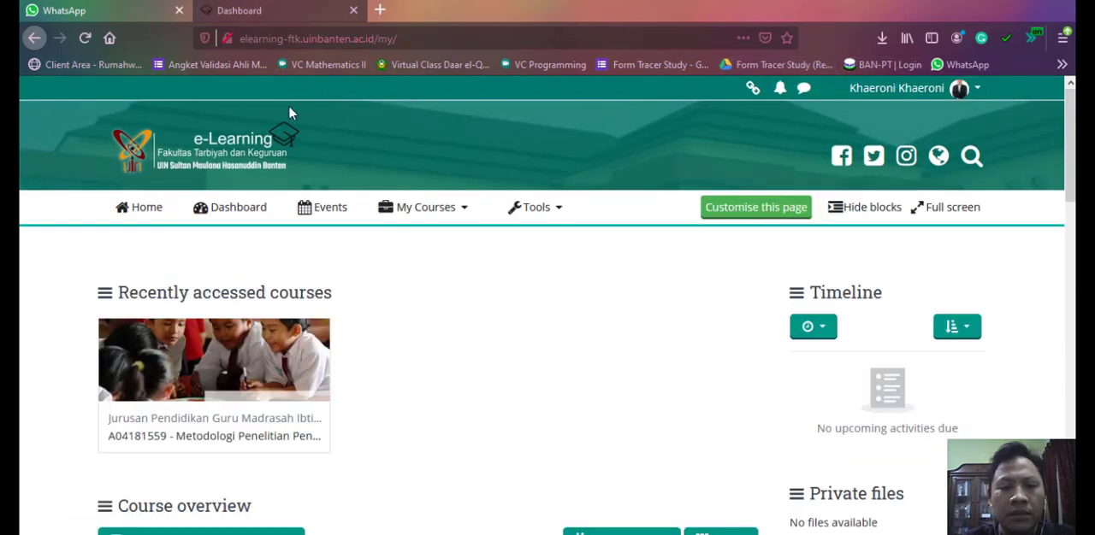
- Open the site's home page from the dashboard and review its Jurusan and Pilih Mata Kuliah sections while logged in
scroll(412, 346, down, 2)
scroll(256, 282, up, 2)
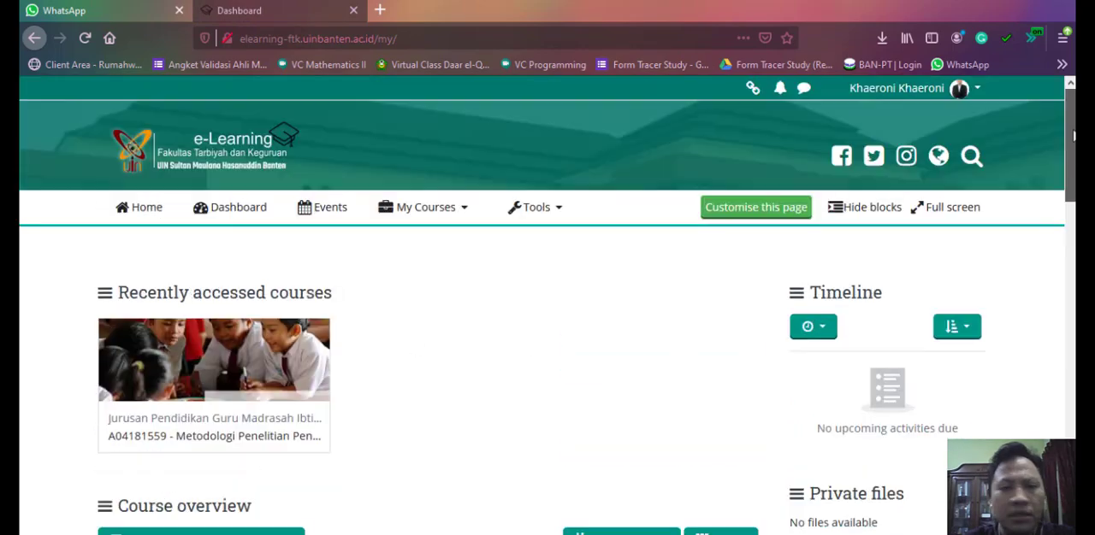
click(121, 214)
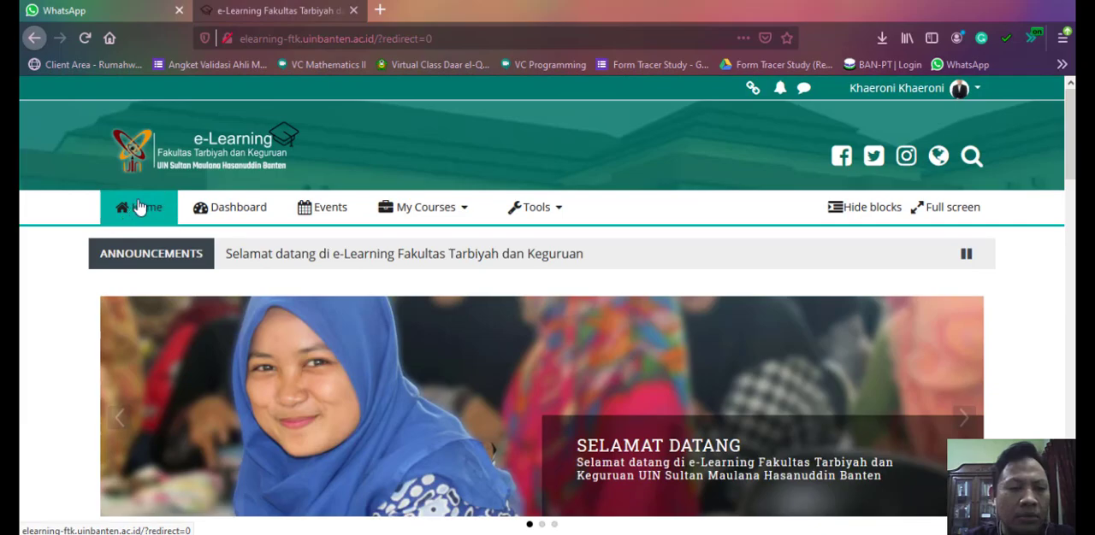
scroll(710, 159, down, 10)
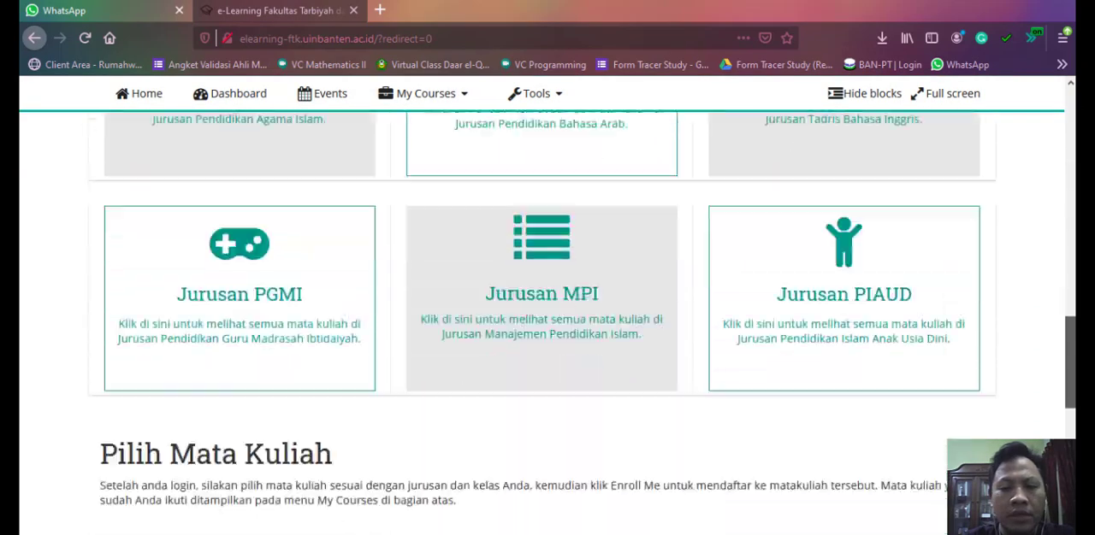
scroll(548, 325, down, 6)
scroll(547, 323, up, 15)
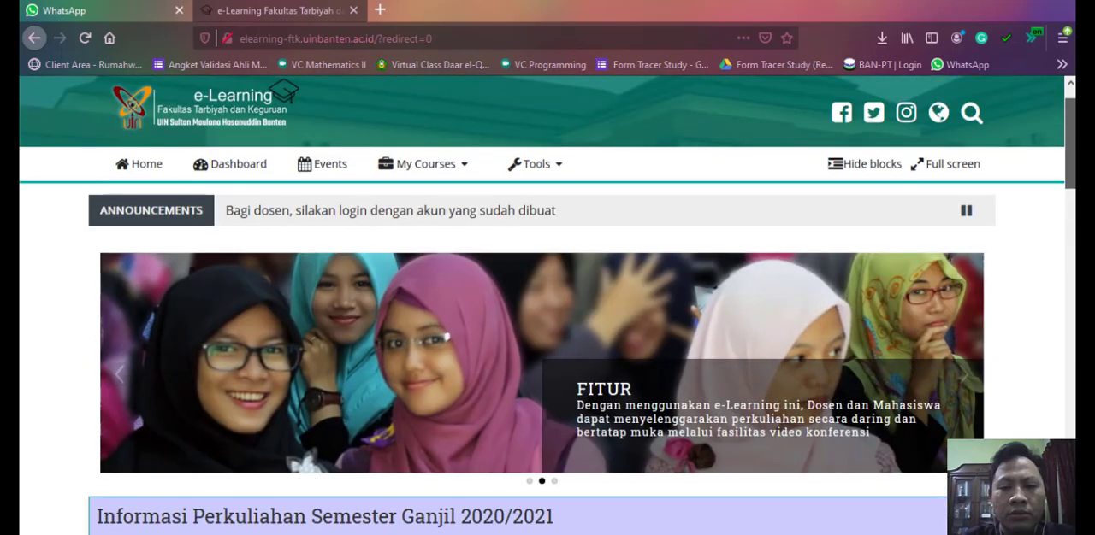
drag(1074, 178, 1074, 455)
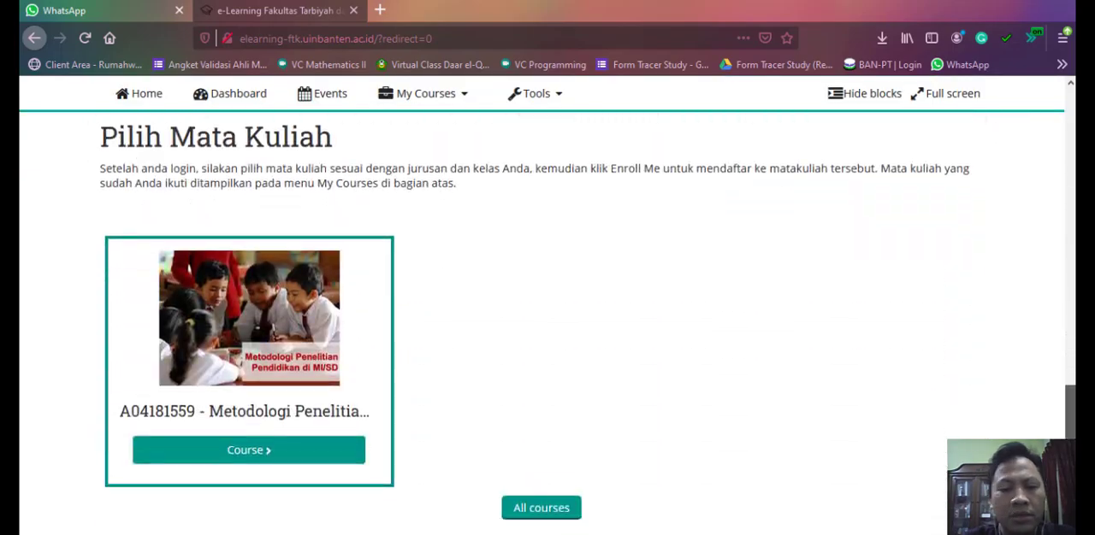
scroll(331, 210, up, 10)
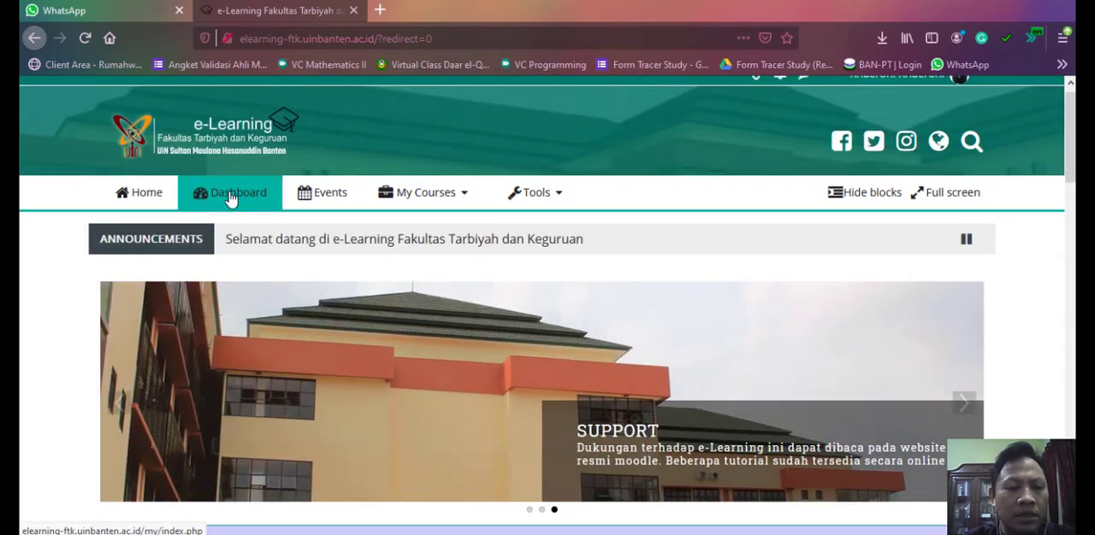
- Return to the dashboard and examine its course overview, calendar, upcoming events, navigation, administration and My courses blocks
click(229, 195)
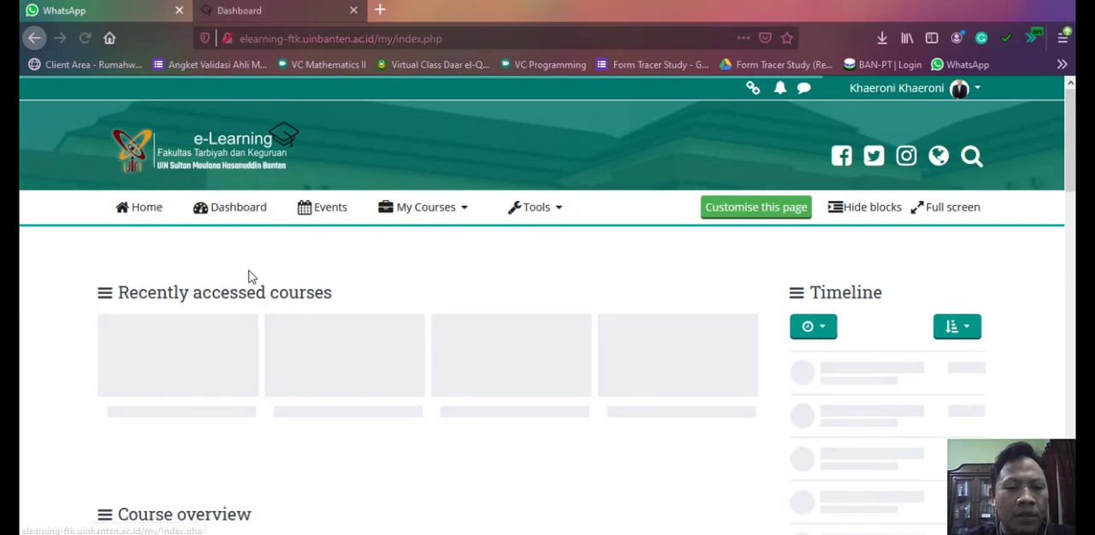
scroll(248, 277, down, 3)
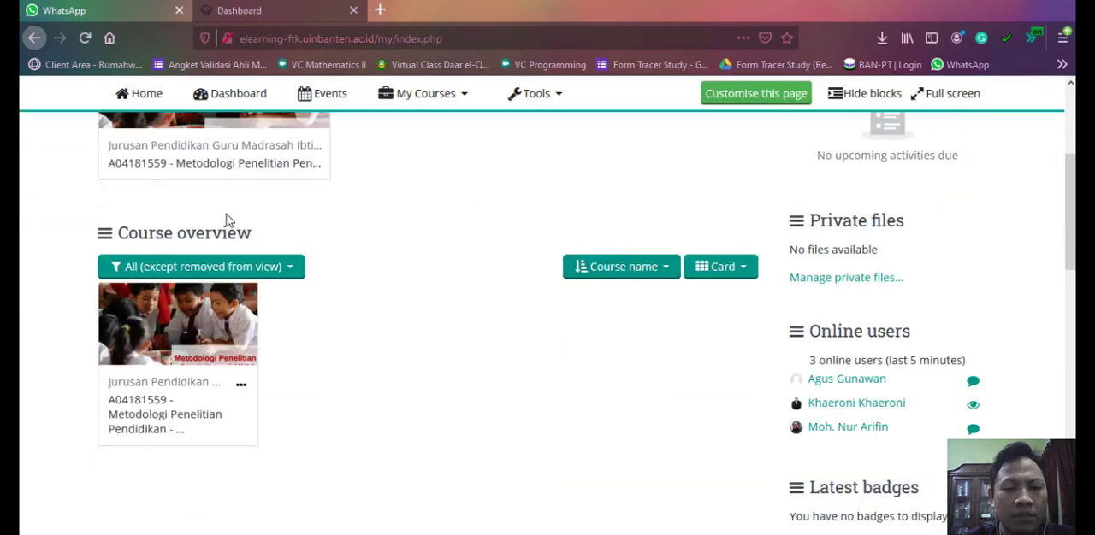
scroll(866, 190, up, 2)
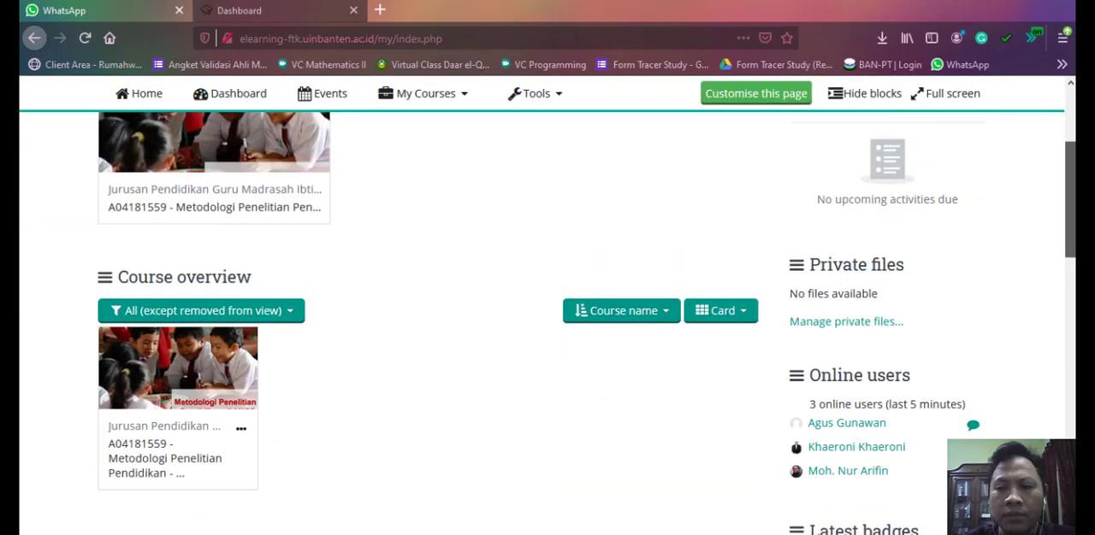
scroll(547, 324, down, 10)
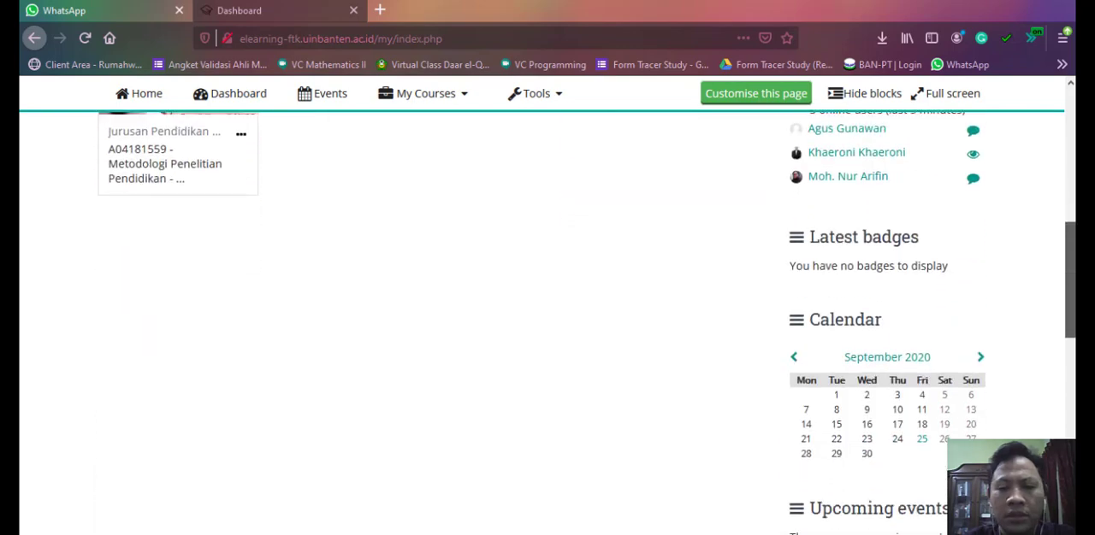
scroll(548, 323, up, 10)
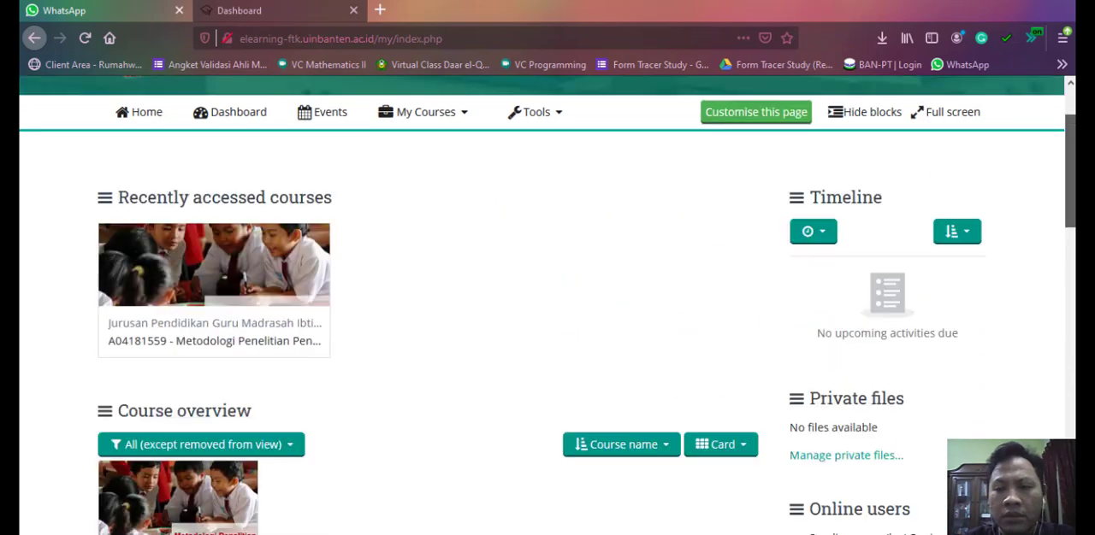
scroll(548, 324, down, 10)
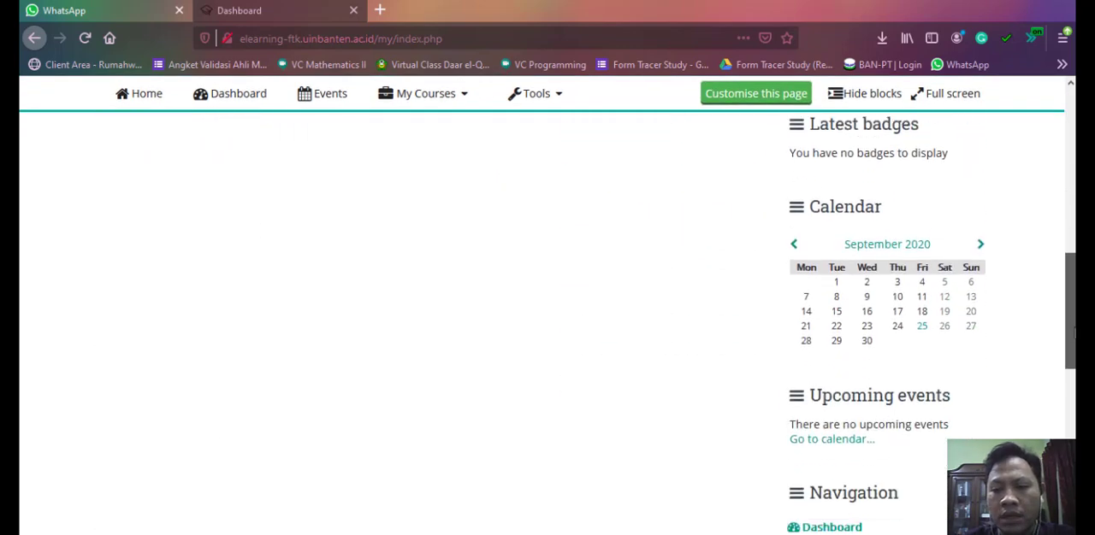
scroll(1058, 437, down, 2)
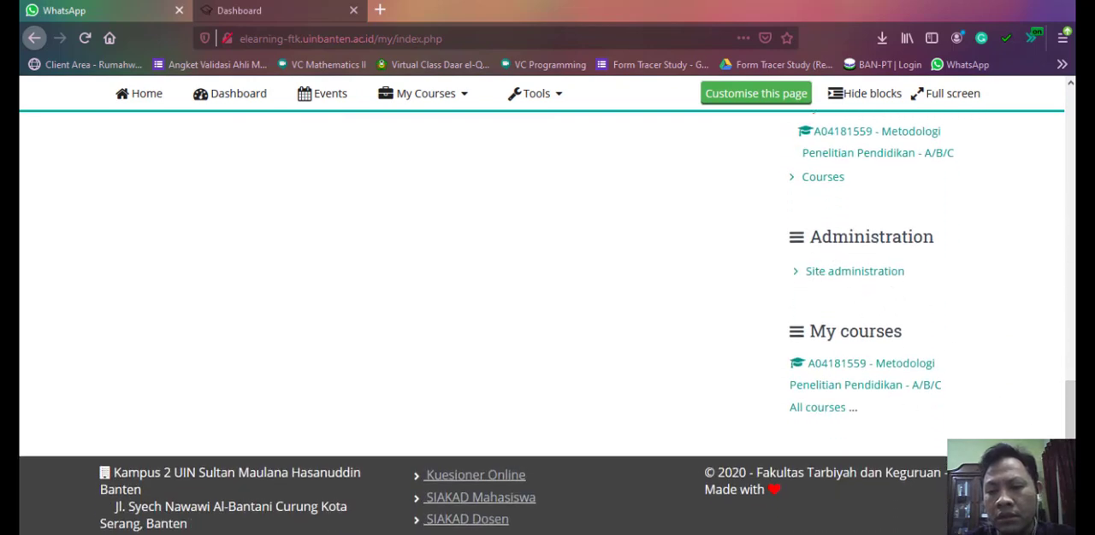
scroll(855, 325, up, 4)
scroll(856, 325, down, 2)
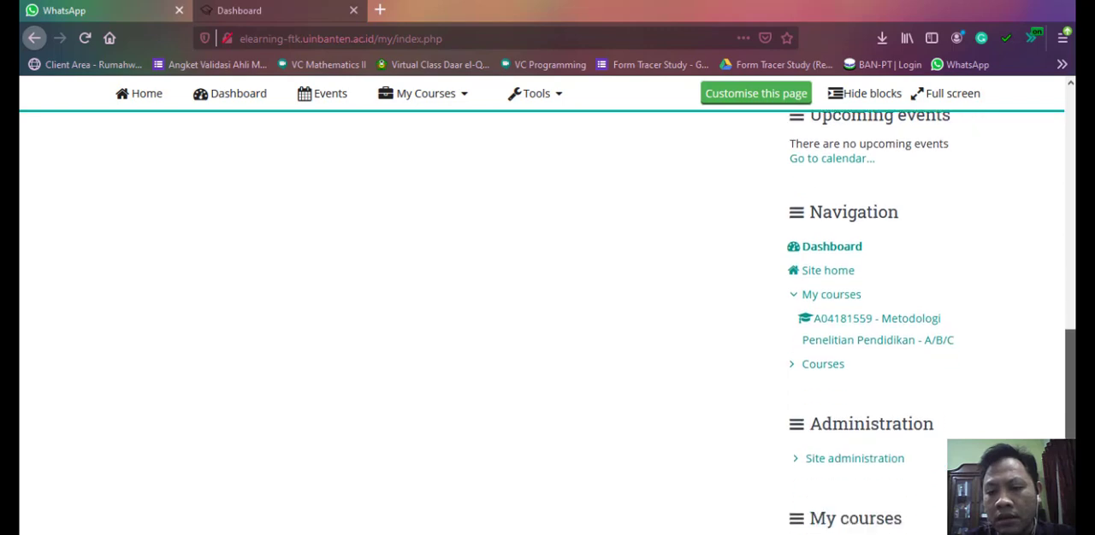
scroll(855, 325, up, 2)
scroll(855, 325, down, 3)
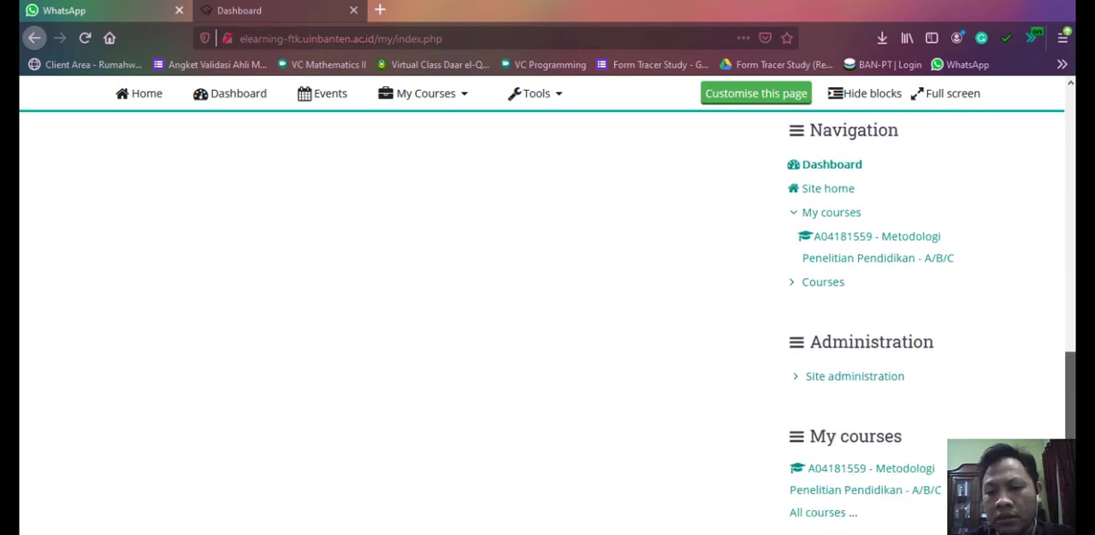
scroll(900, 348, down, 1)
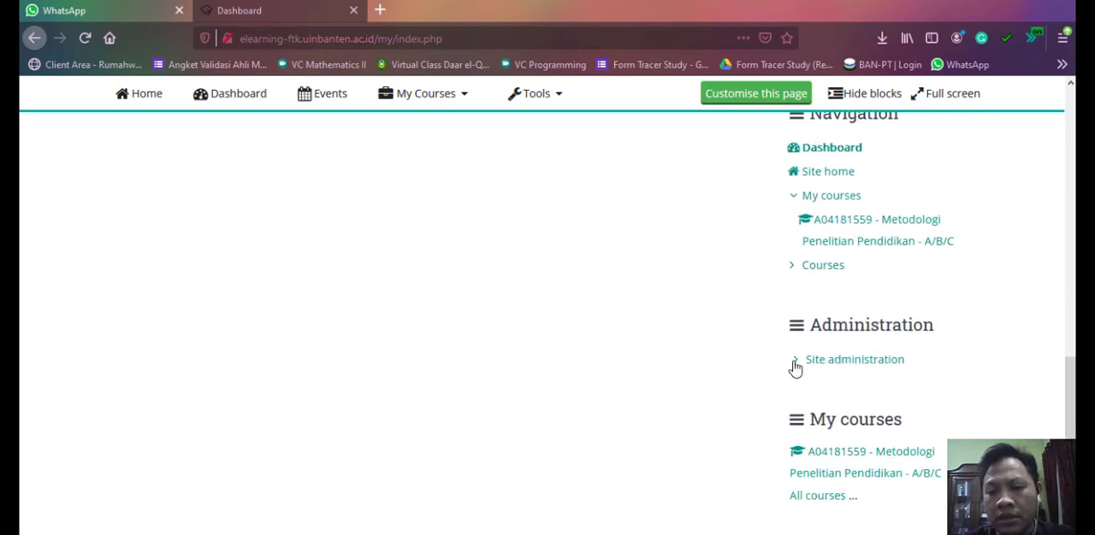
- Expand Site administration and its Courses section in the Administration block and open Manage courses and categories
scroll(961, 382, down, 1)
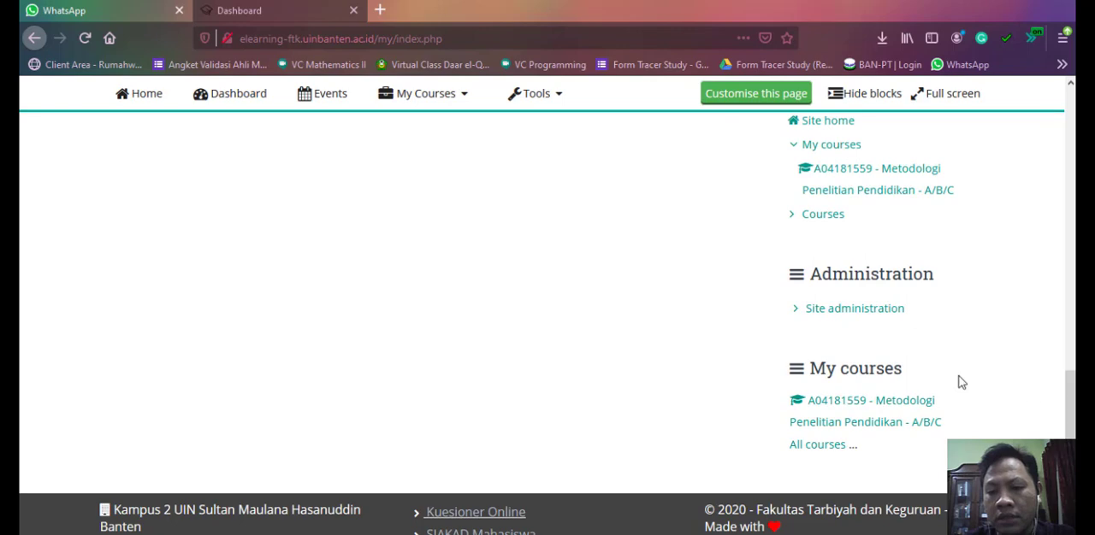
click(796, 311)
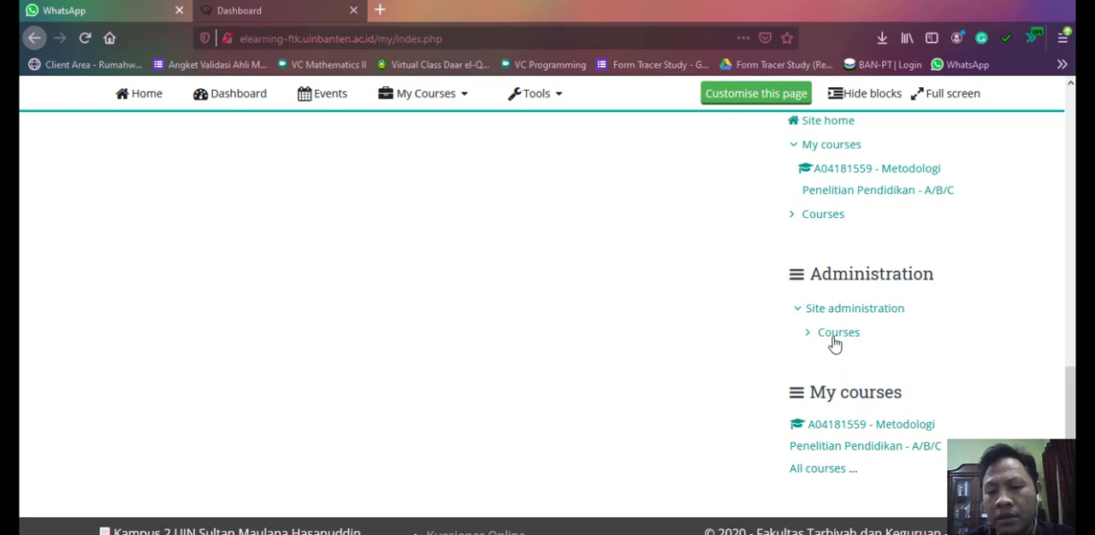
click(807, 334)
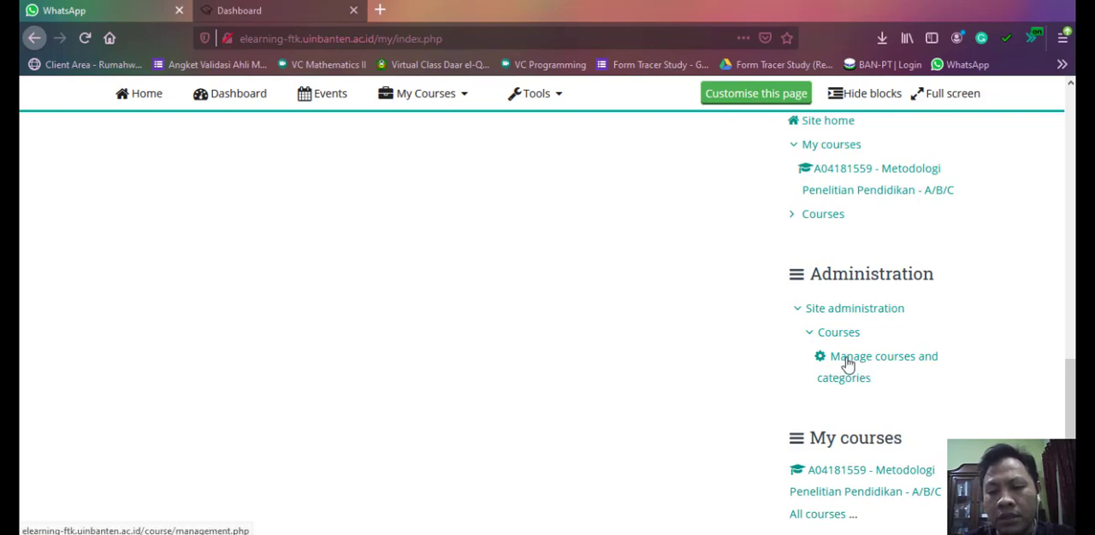
click(847, 364)
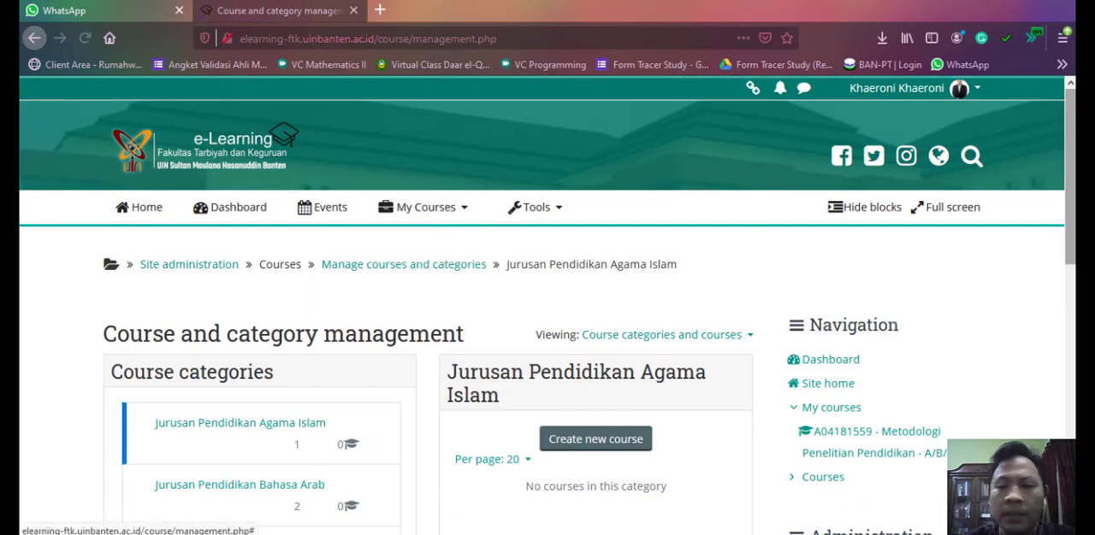
- Review the course categories and select Jurusan Pendidikan Guru Madrasah Ibtidaiyah
scroll(547, 342, down, 3)
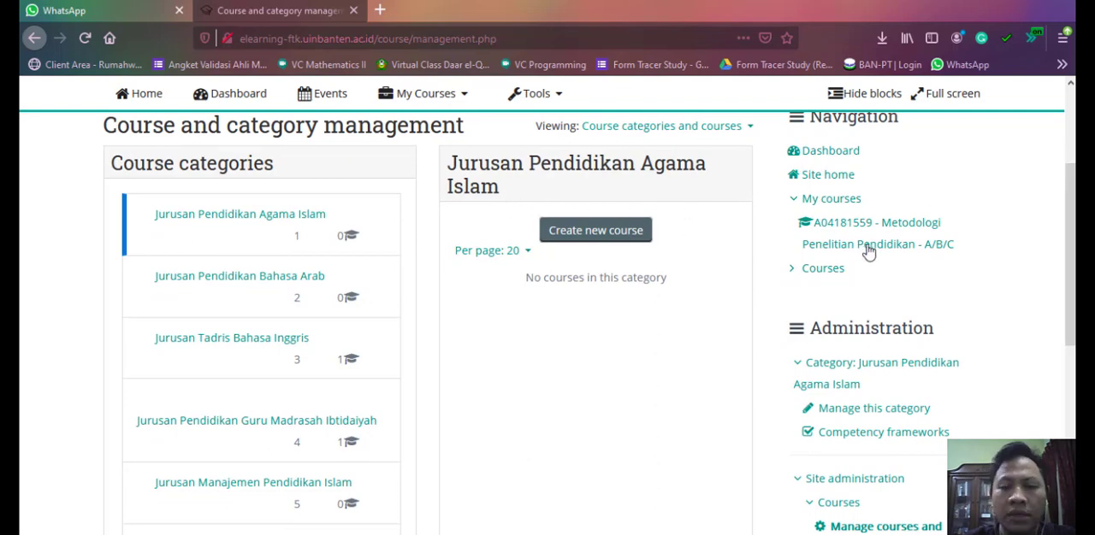
scroll(997, 310, down, 1)
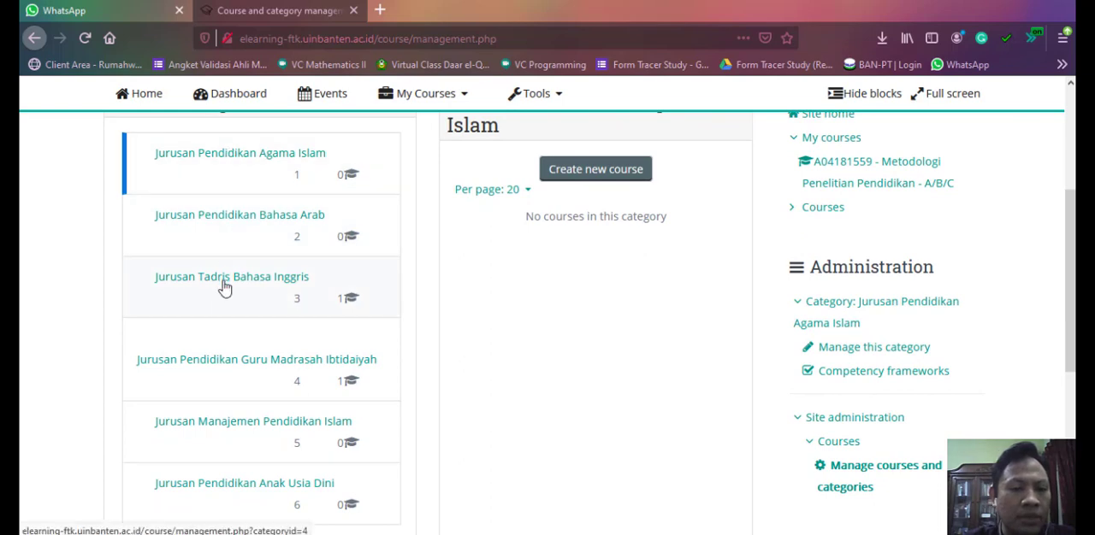
scroll(224, 291, down, 1)
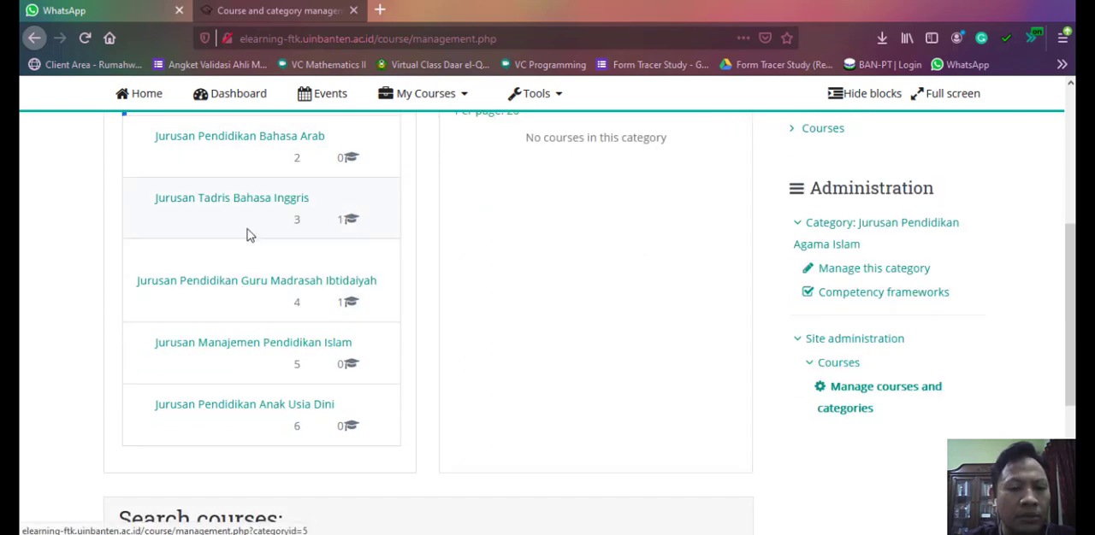
click(218, 288)
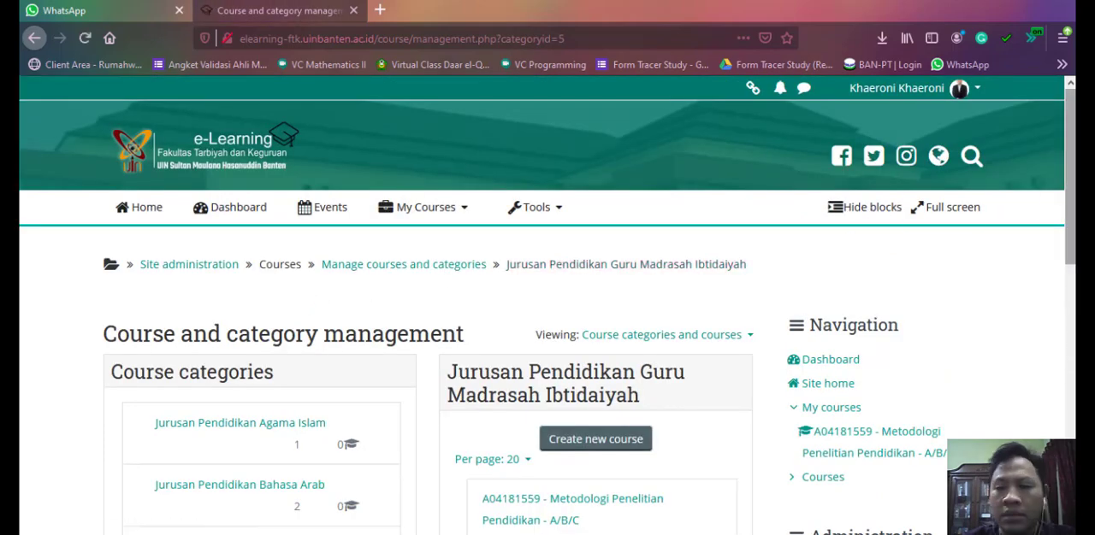
- Start creating a new course in the Jurusan Pendidikan Guru Madrasah Ibtidaiyah category
scroll(410, 292, down, 3)
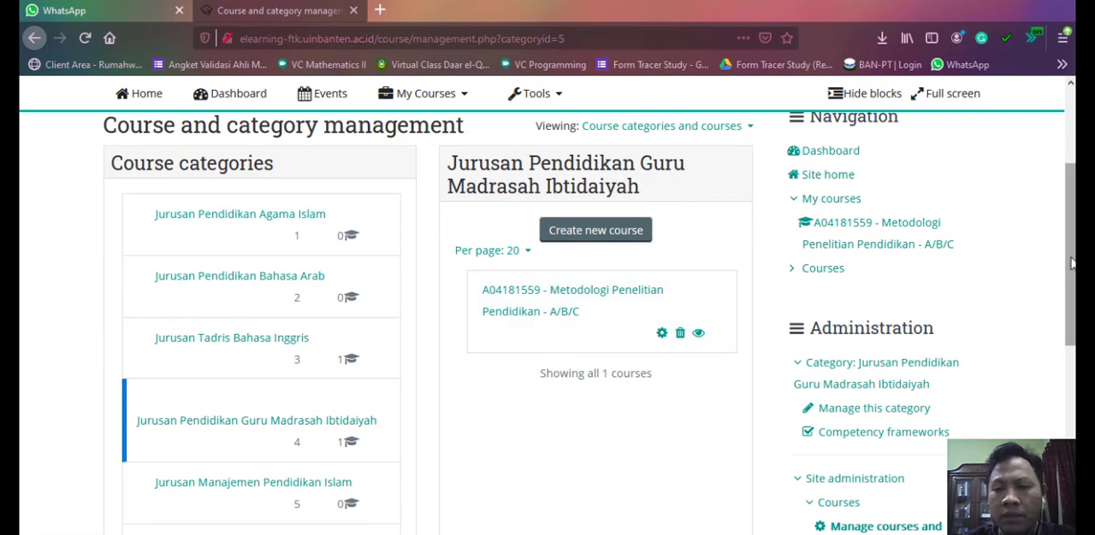
scroll(590, 308, up, 1)
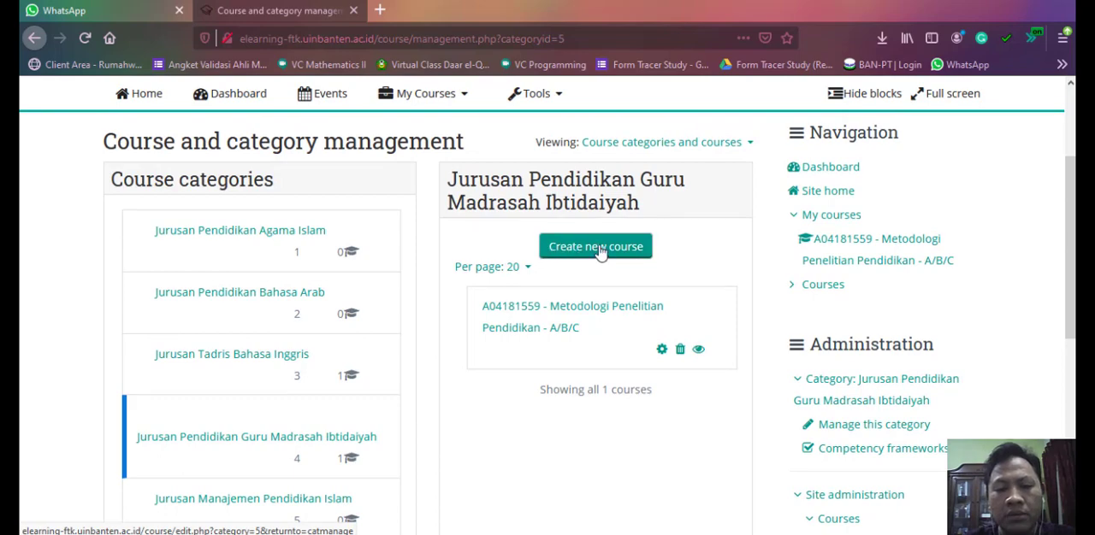
click(598, 247)
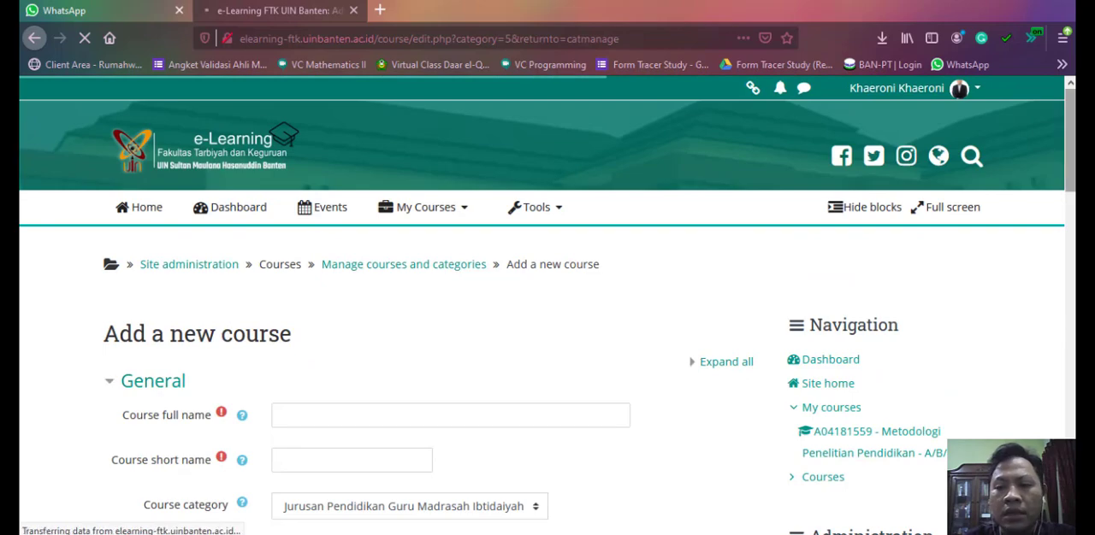
- Examine the Add a new course form, including its General fields, course summary and course image sections
scroll(547, 305, down, 3)
scroll(548, 306, down, 2)
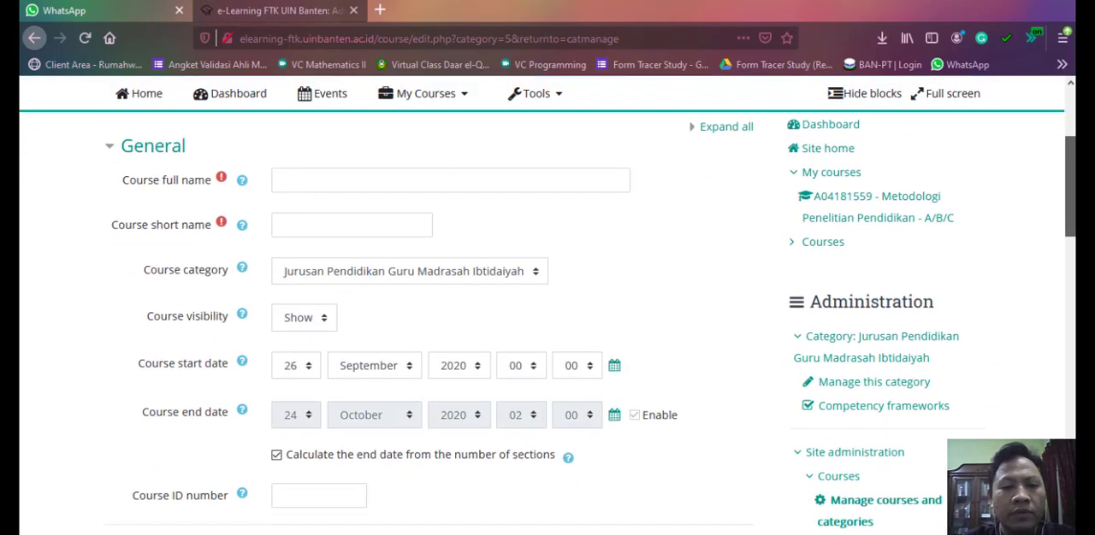
scroll(547, 306, up, 1)
scroll(548, 306, up, 1)
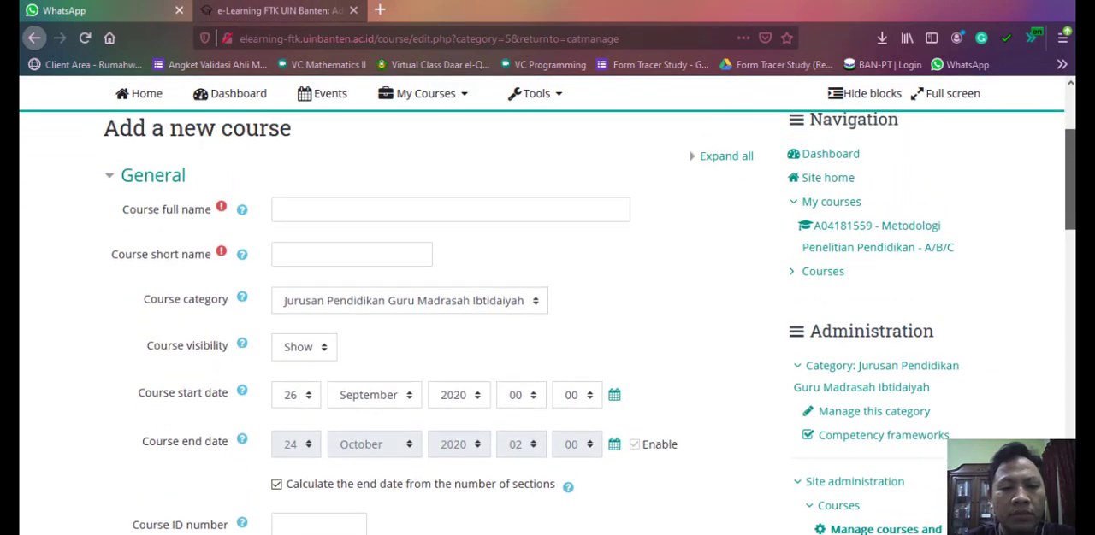
scroll(547, 305, down, 3)
scroll(547, 323, down, 8)
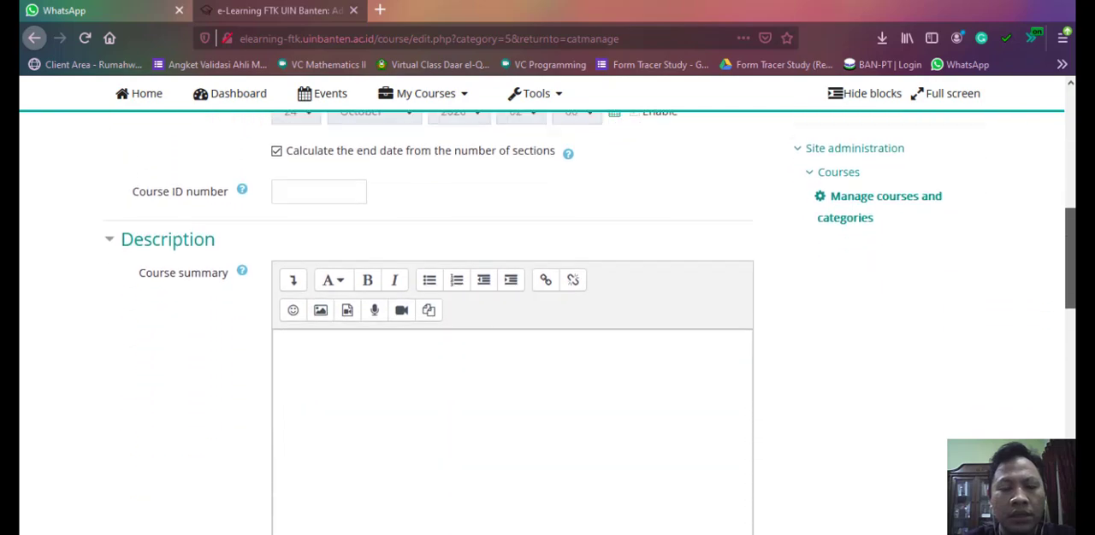
scroll(547, 325, up, 10)
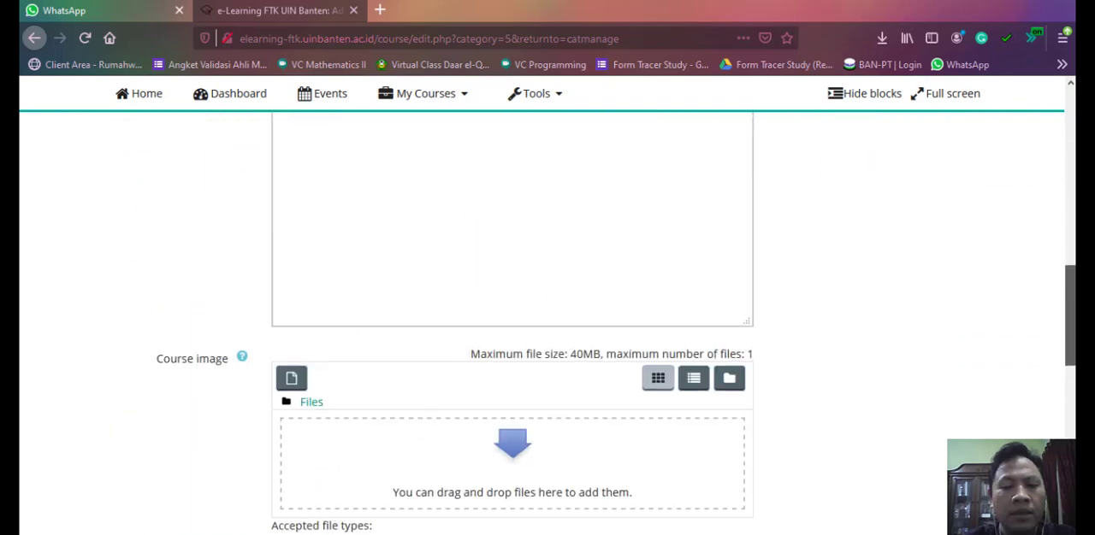
scroll(1072, 152, down, 1)
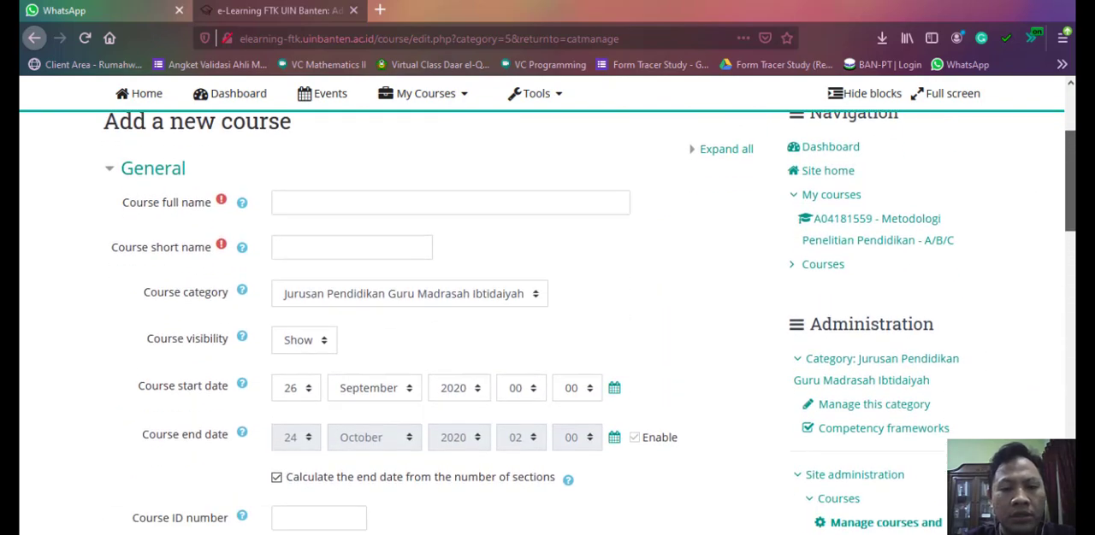
scroll(1072, 152, up, 1)
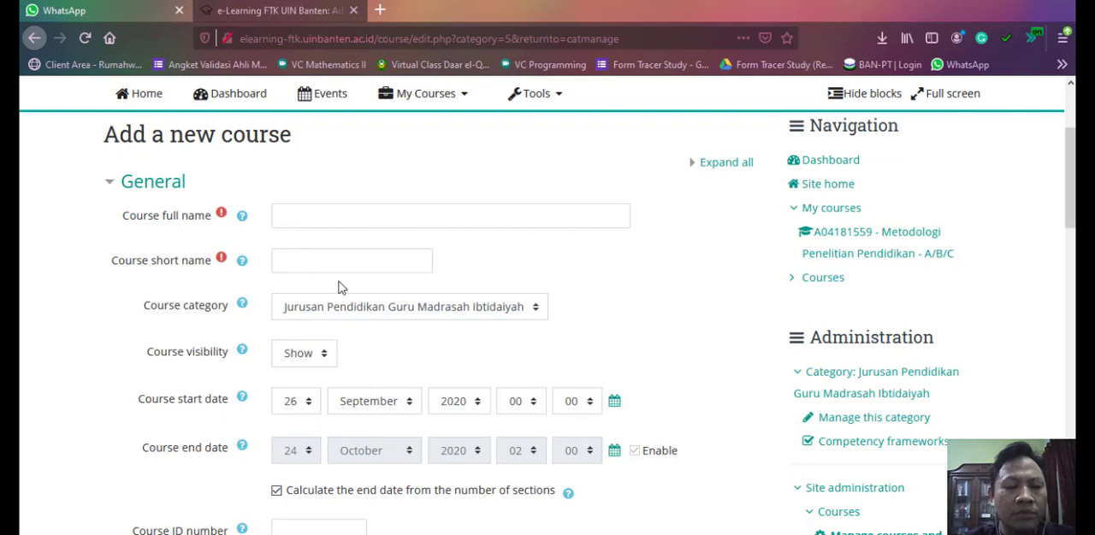
- Switch to the Notepad notes and examine the course name format: Kode_MK, Nama_MK and the class letters A/B/C/D/E
mouse_move(254, 526)
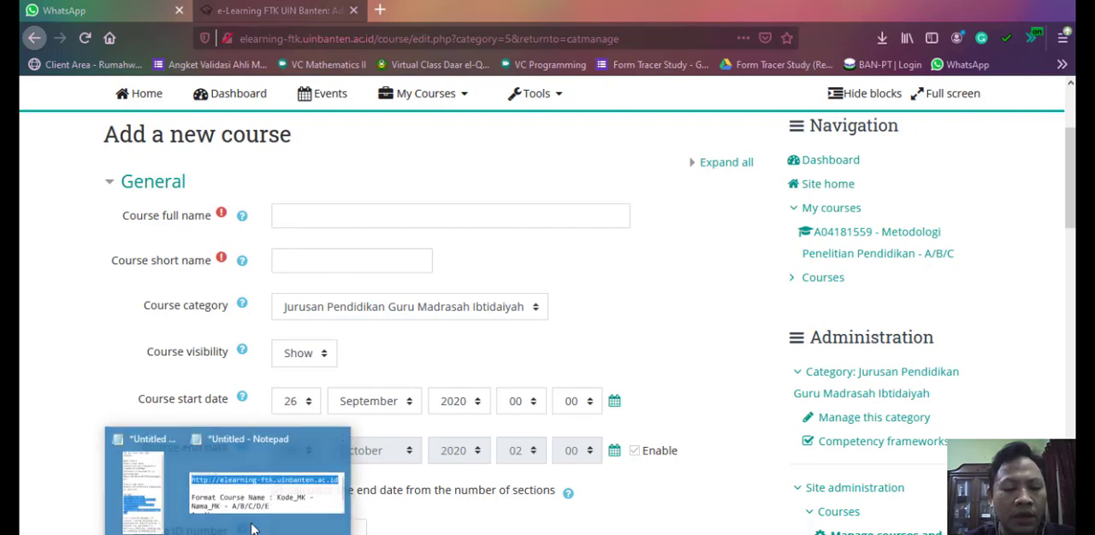
click(284, 494)
scroll(386, 278, down, 1)
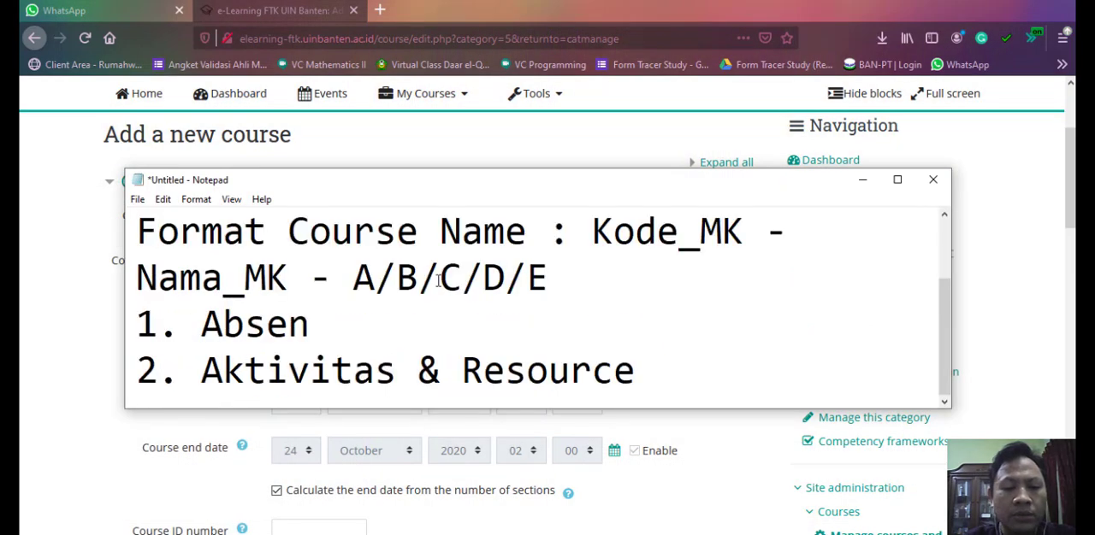
drag(584, 235, 784, 238)
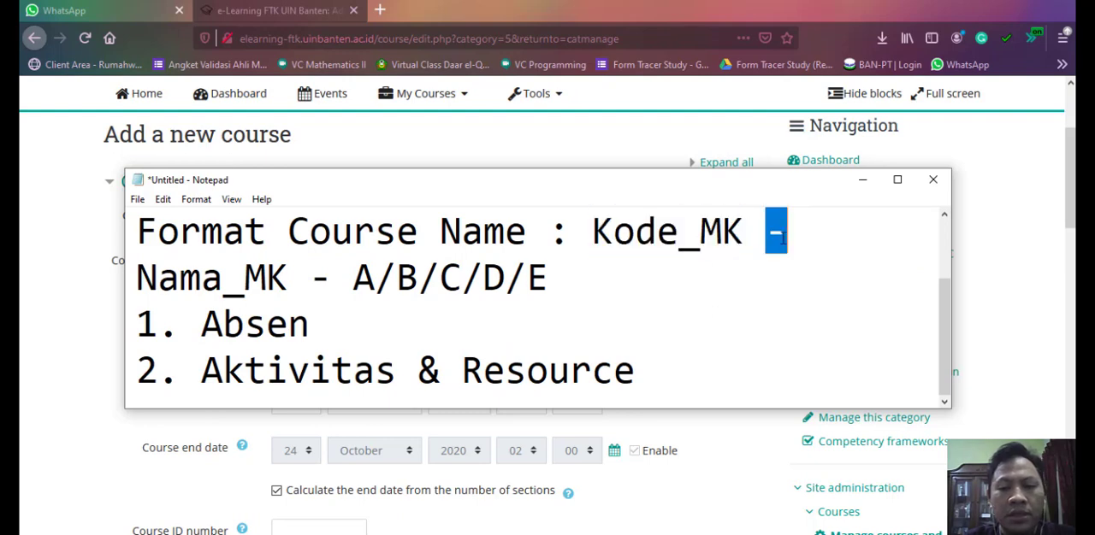
click(806, 238)
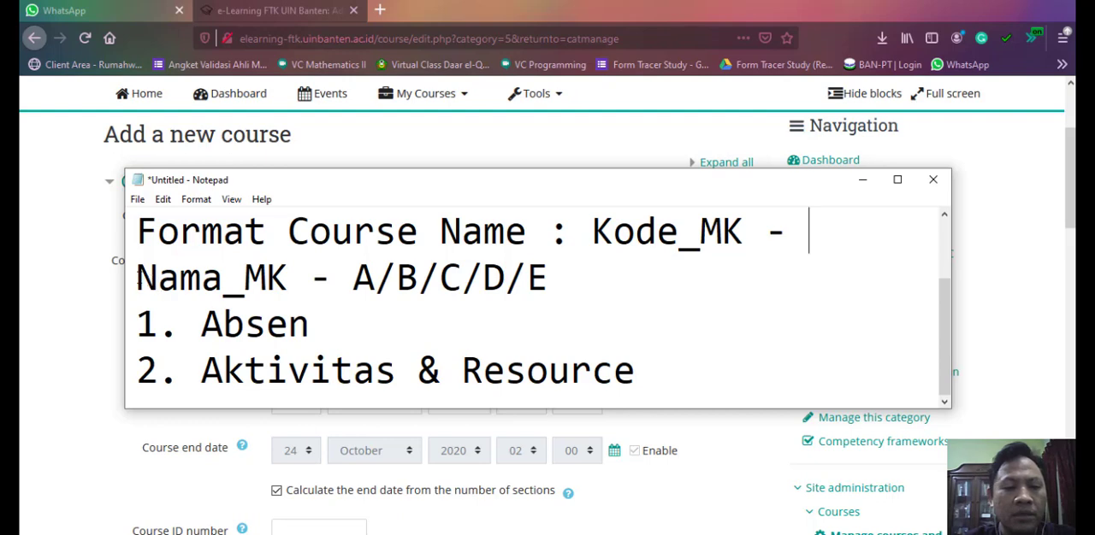
drag(137, 284, 548, 277)
click(336, 291)
click(363, 304)
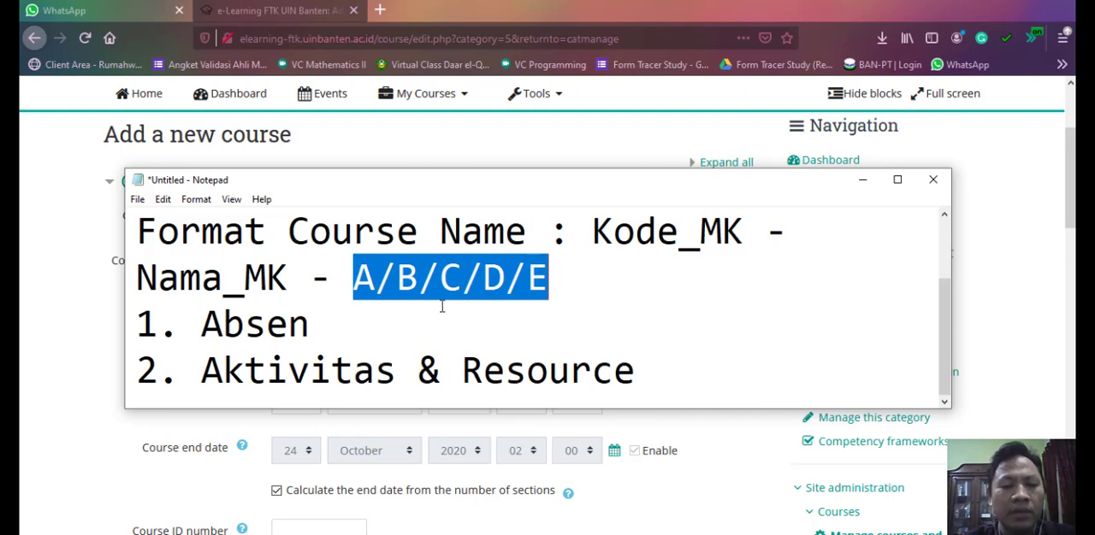
click(613, 311)
drag(560, 275, 353, 288)
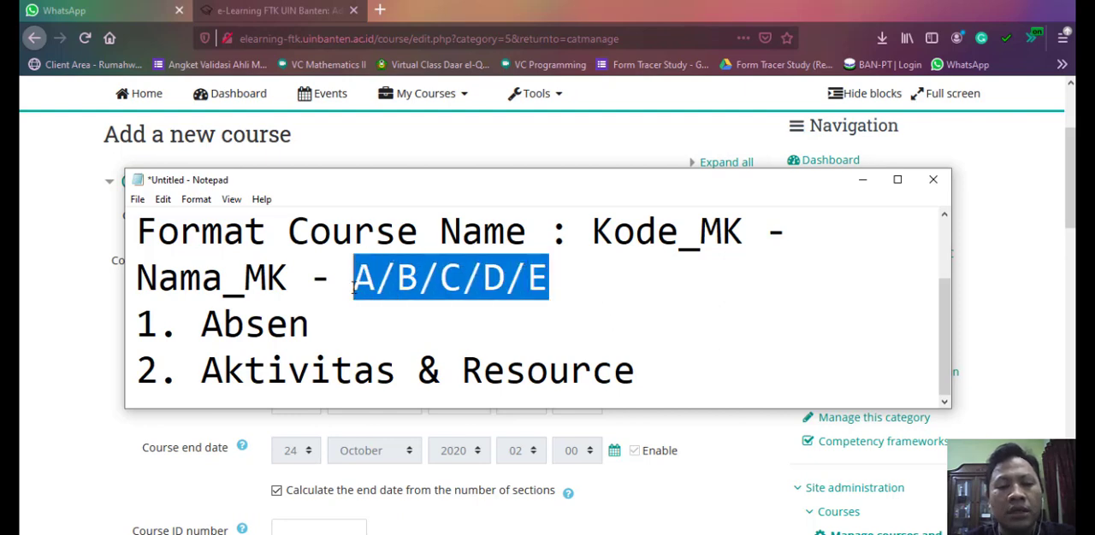
click(412, 318)
- Shorten the class letters in the noted course name format to just A
drag(419, 278, 550, 293)
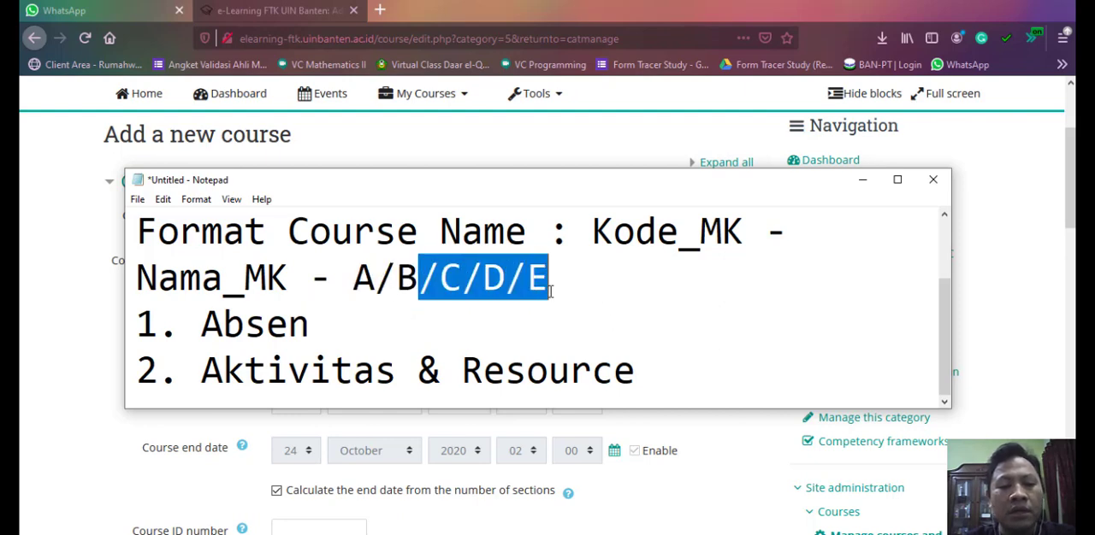
key(BackSpace)
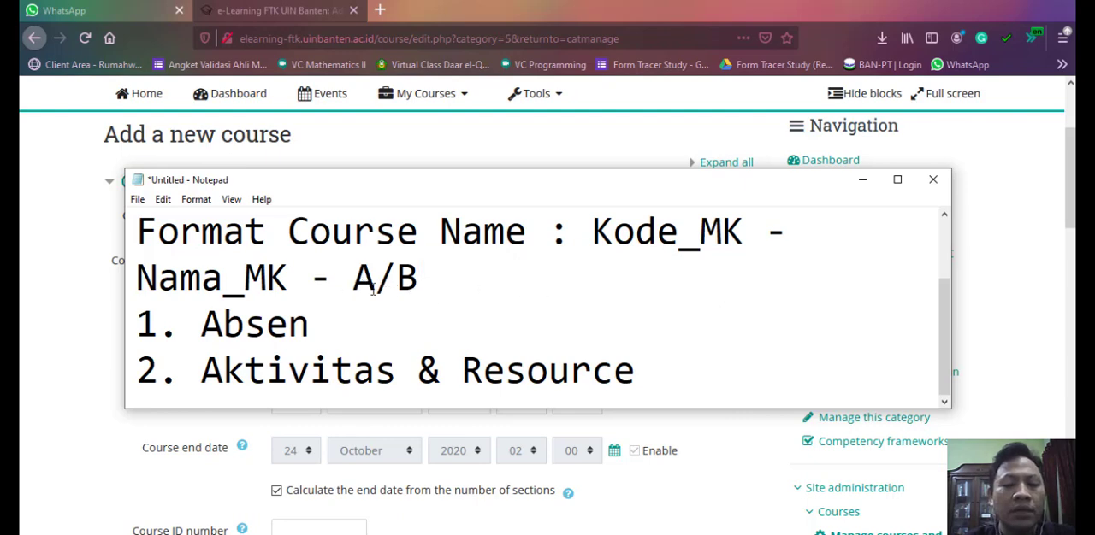
drag(375, 280, 417, 283)
key(BackSpace)
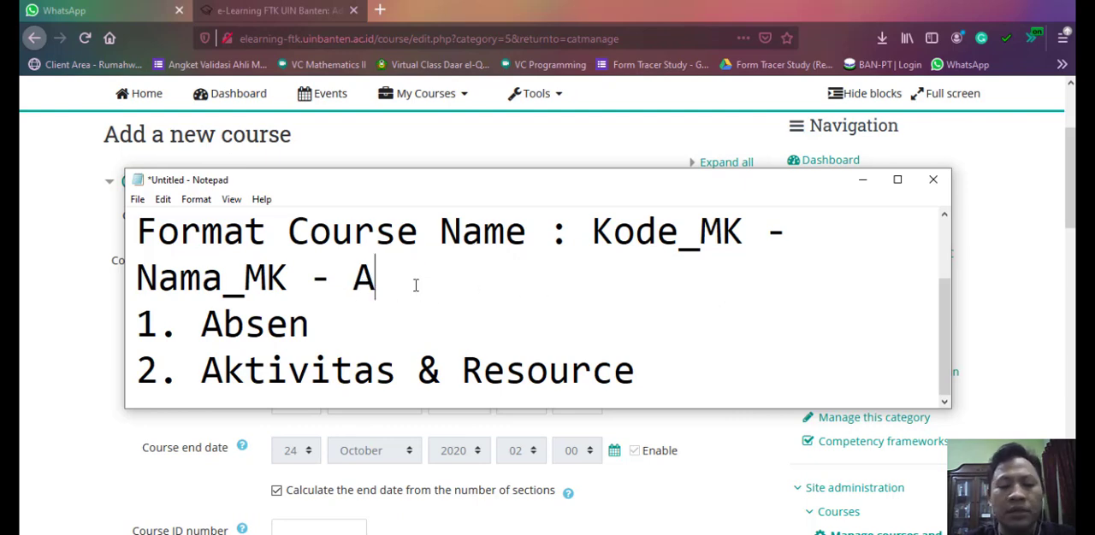
- Replace the class letter in the course name format with B, and finally with A/C
double_click(365, 285)
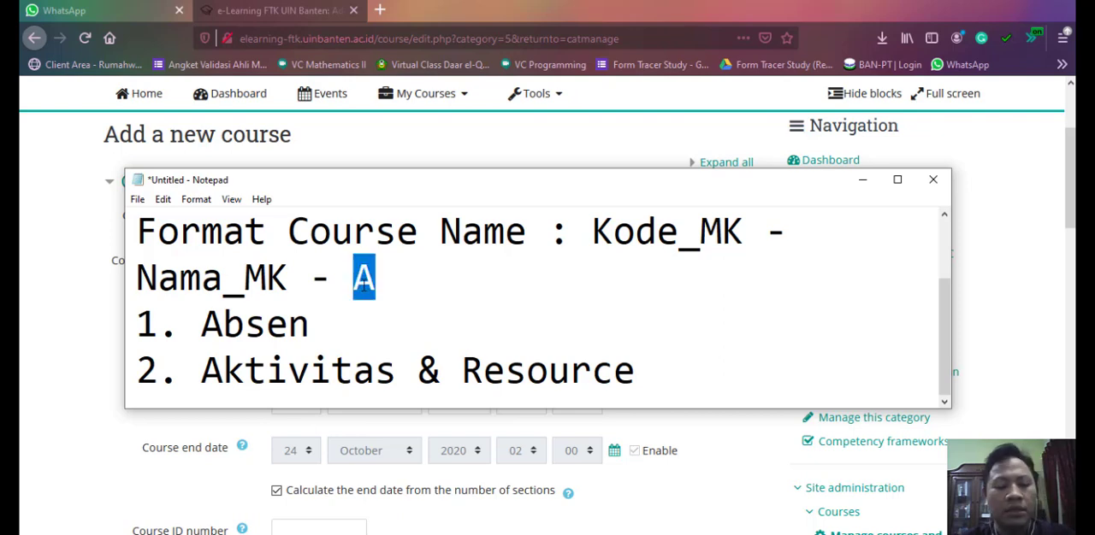
text(B)
click(420, 310)
double_click(379, 285)
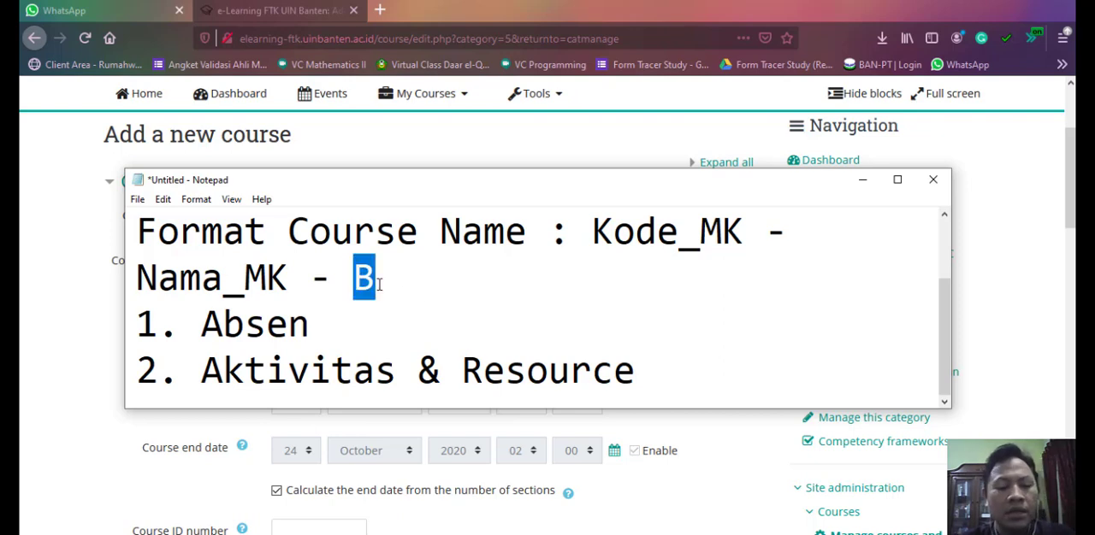
text(A/C)
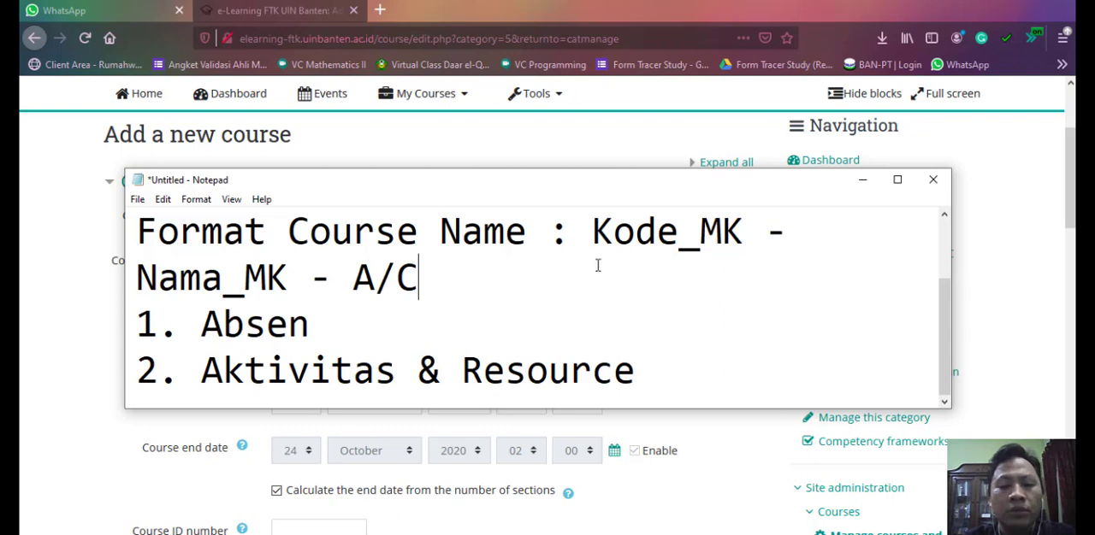
- Switch from the Notepad notes to the curriculum PDF and find the Matematika 1 course code in the Mata Kuliah Wajib table
drag(591, 229, 744, 246)
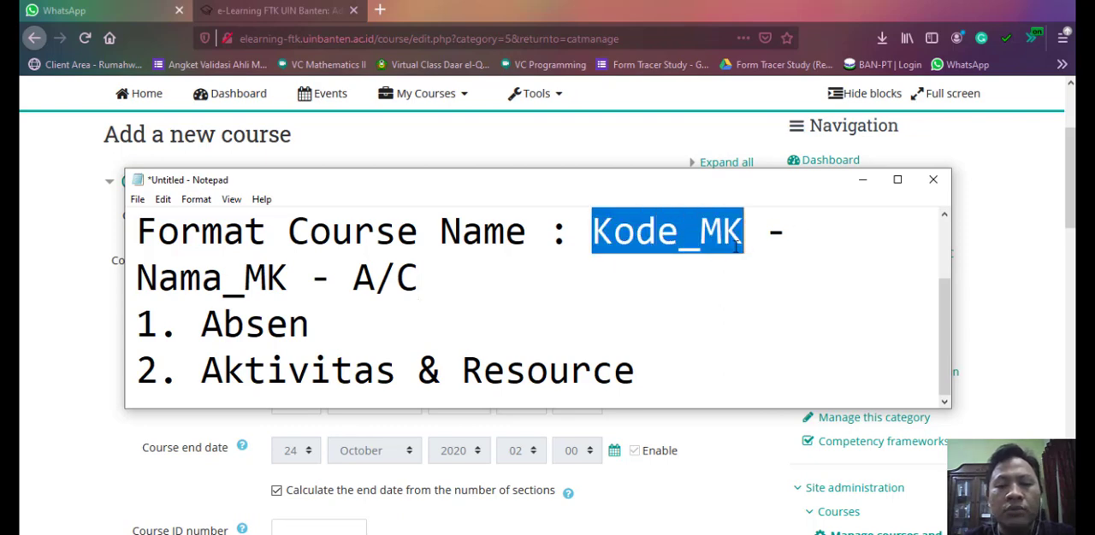
click(862, 180)
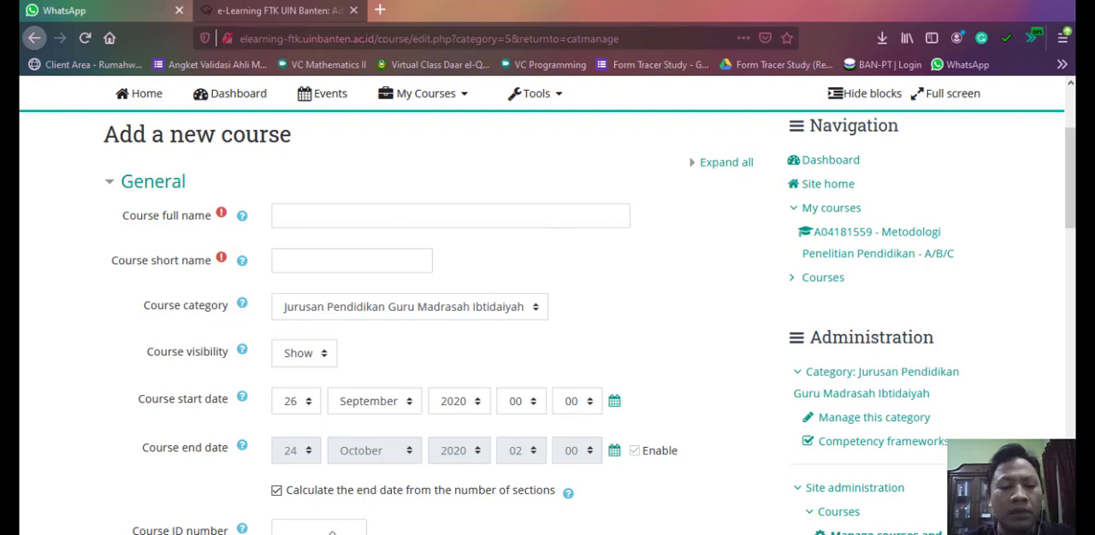
mouse_move(336, 534)
click(419, 483)
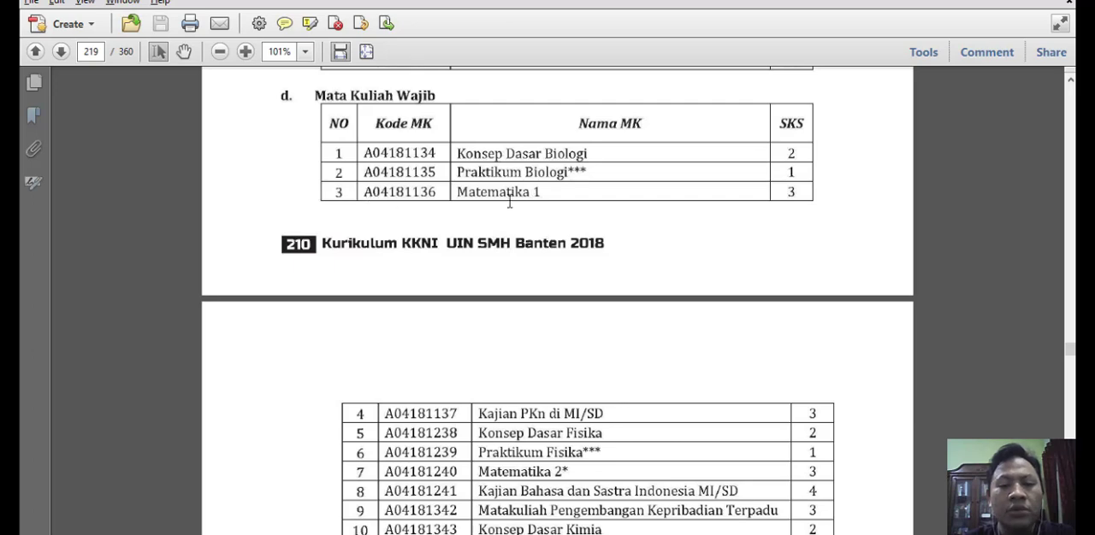
drag(365, 196, 438, 196)
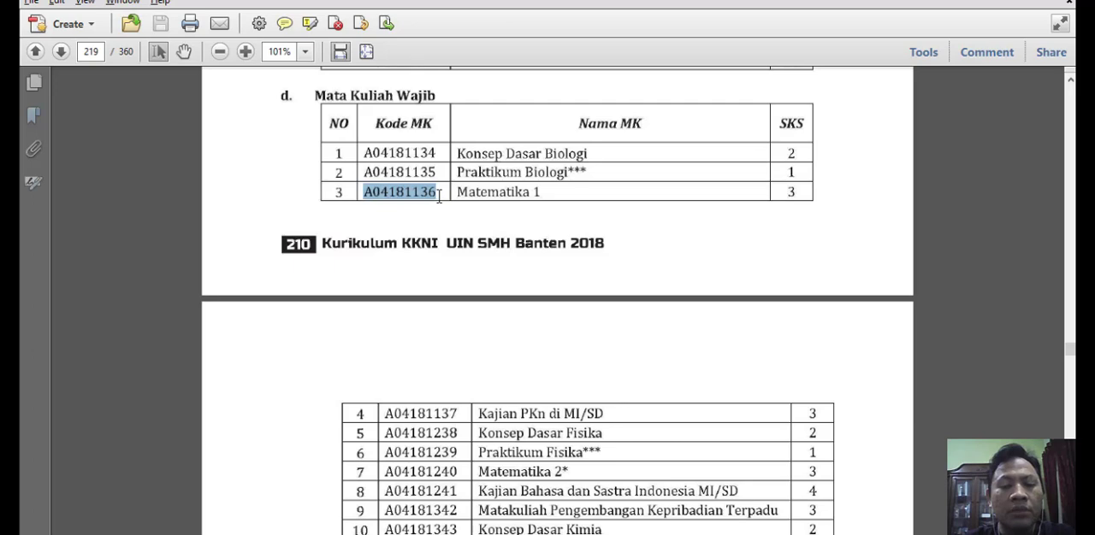
click(432, 224)
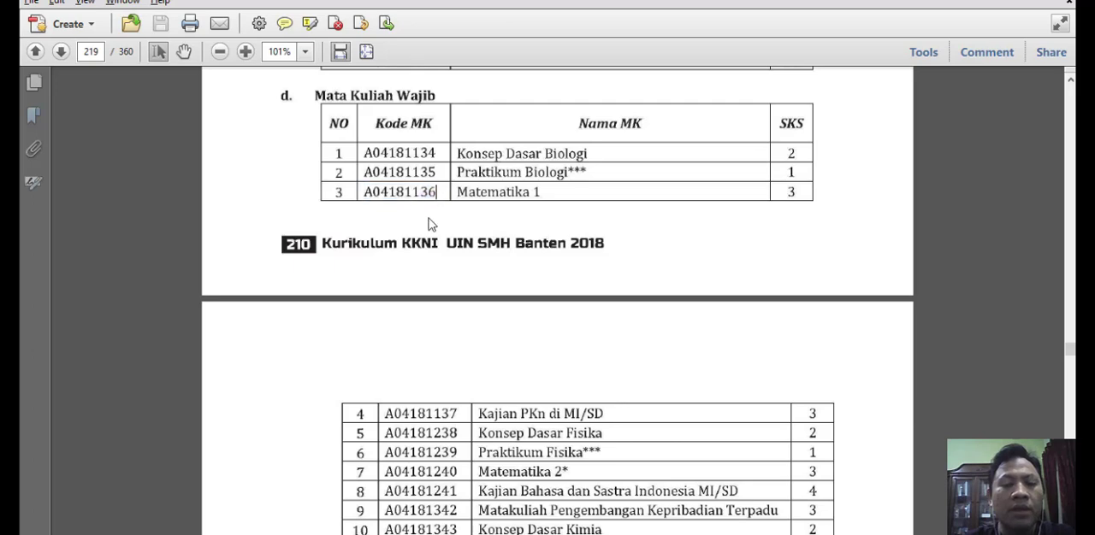
- Copy the Matematika 1 course code A04181136 from the Mata Kuliah Wajib table
click(365, 192)
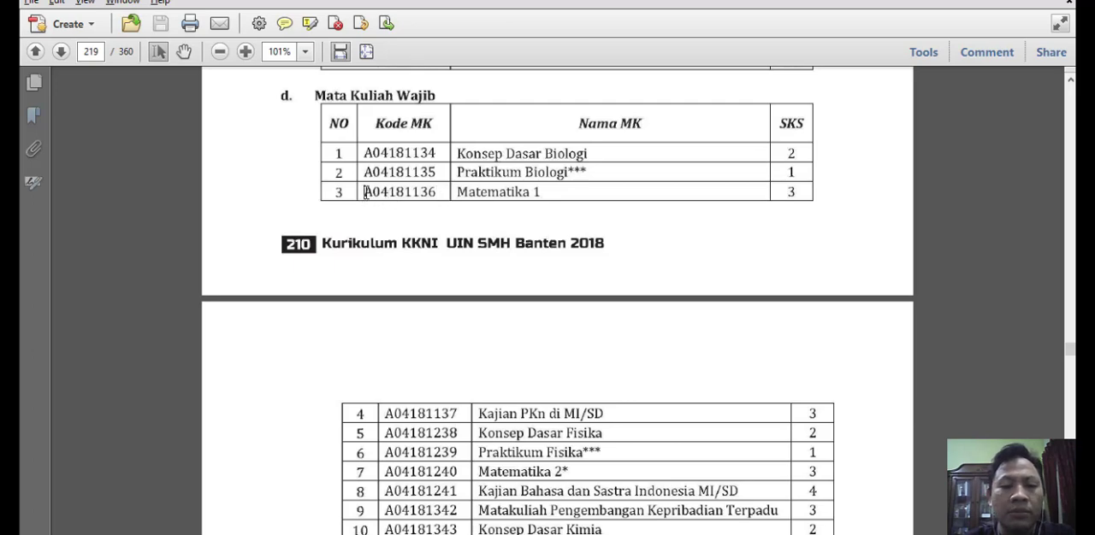
drag(364, 192, 443, 194)
right_click(418, 198)
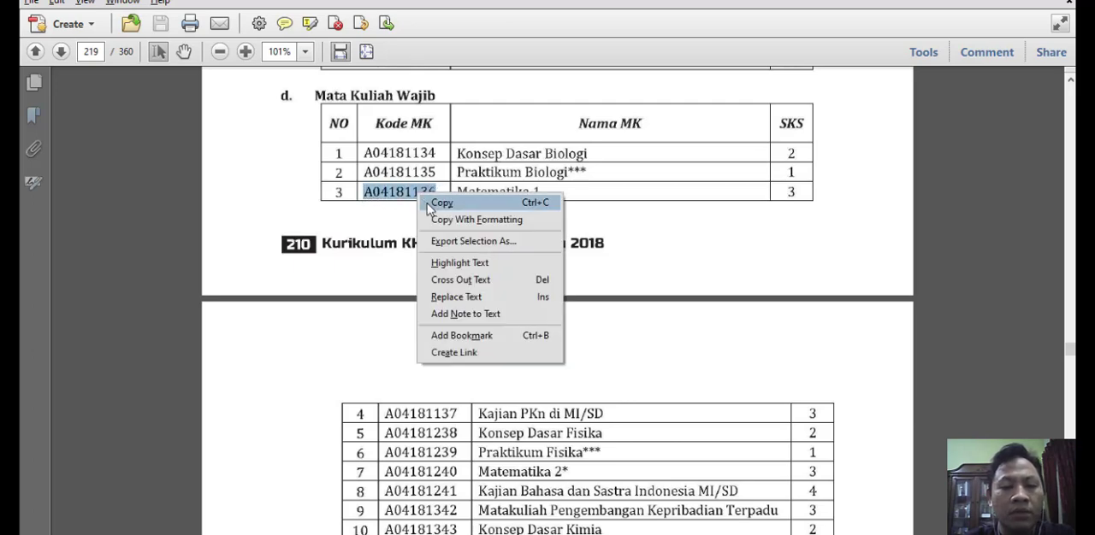
click(430, 204)
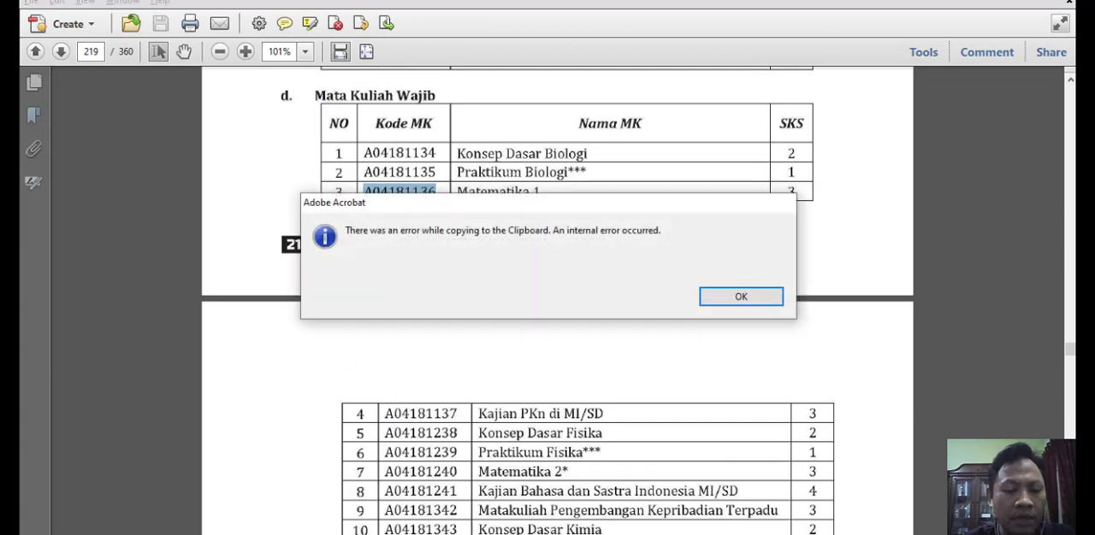
click(757, 300)
right_click(402, 206)
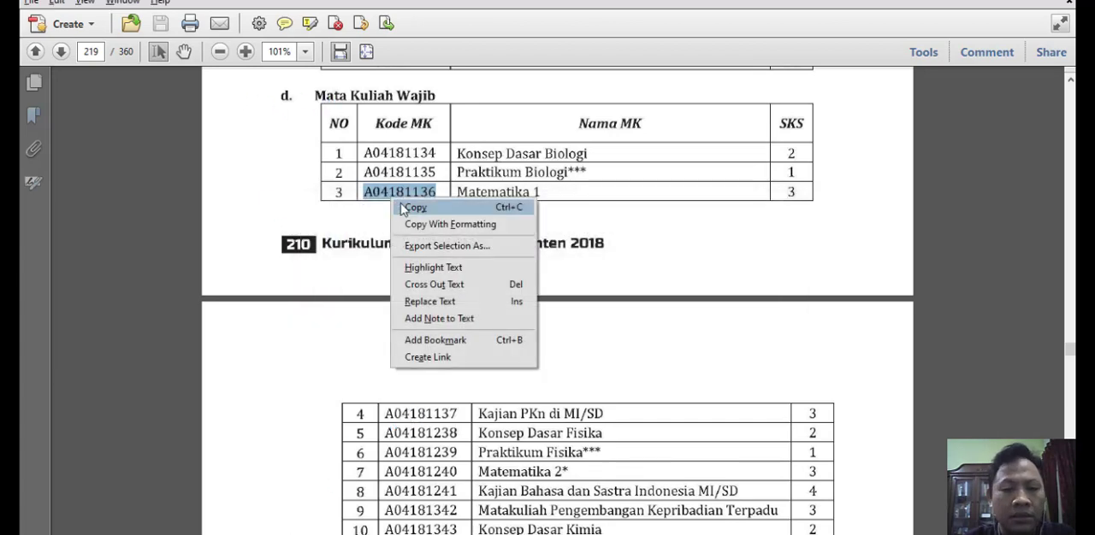
click(414, 207)
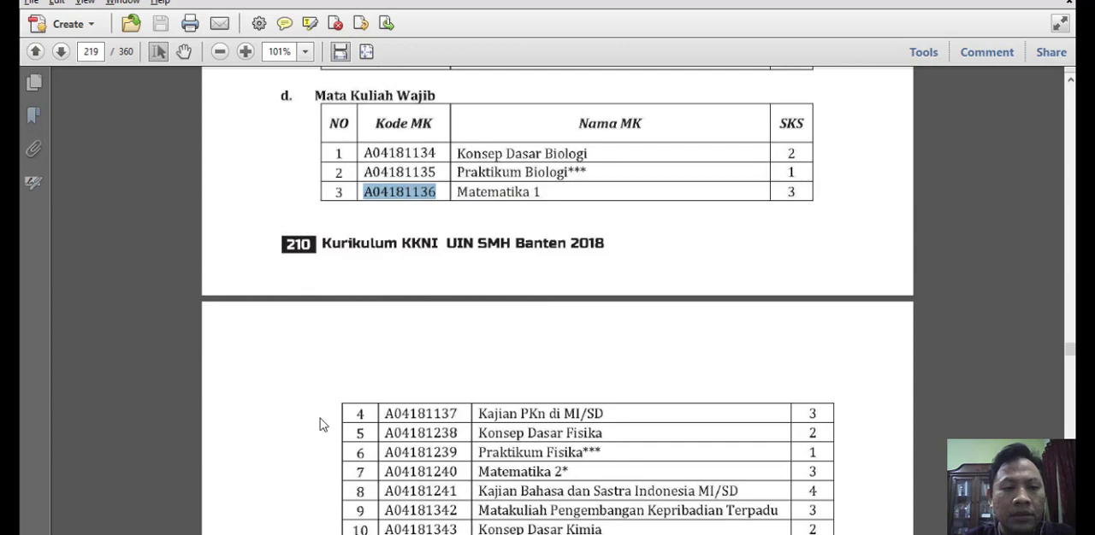
- Return to the new course form in the browser and enter the course full name "A04181136 - Matematika 1 - A/B"
click(329, 534)
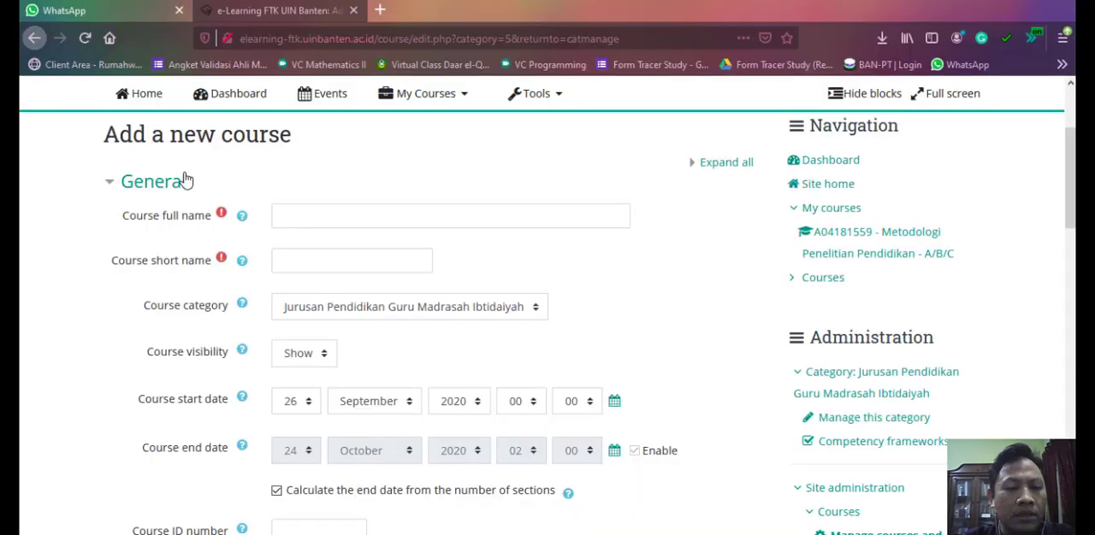
click(322, 213)
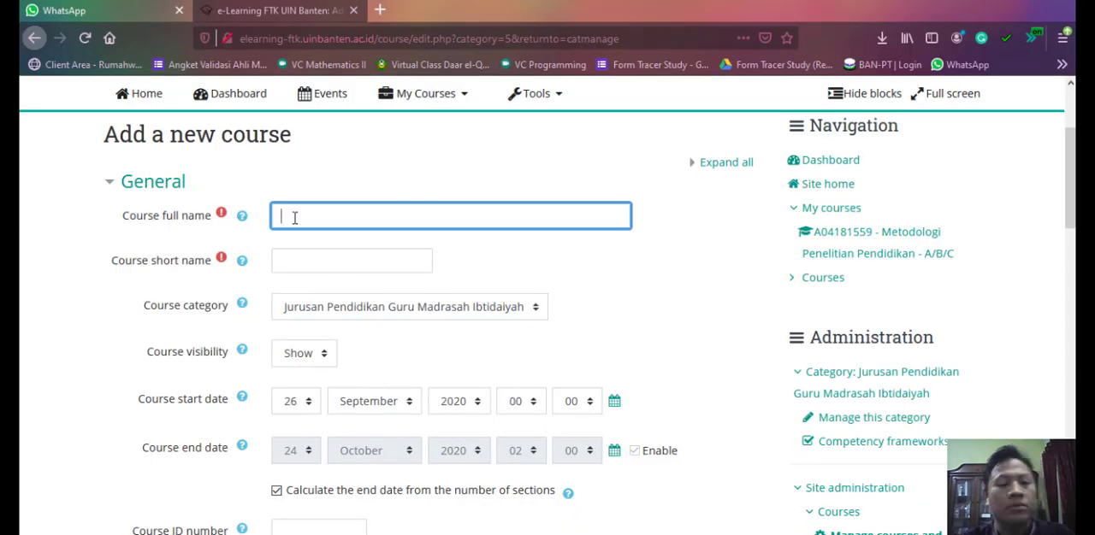
key(ctrl+v)
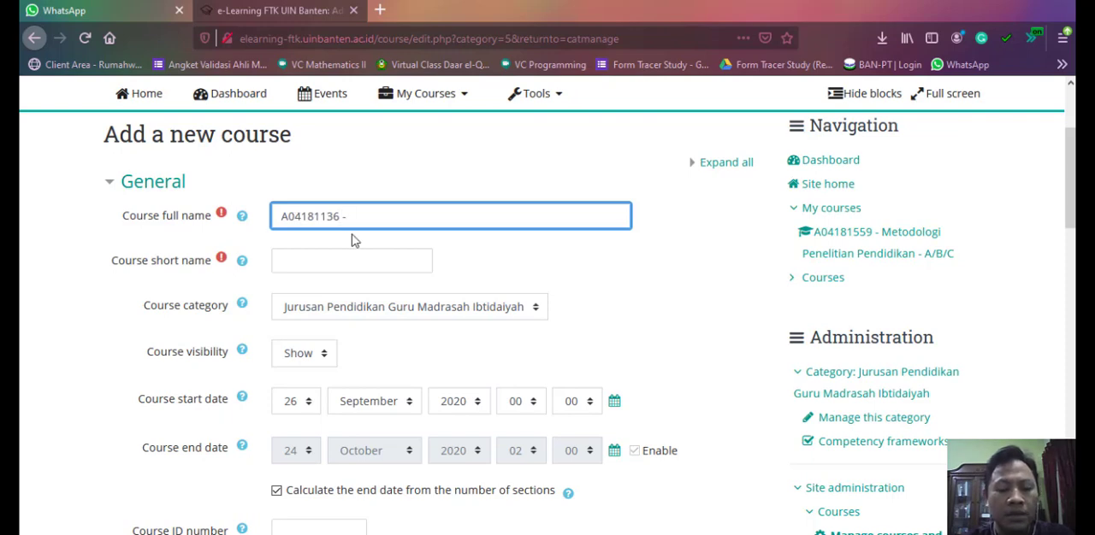
text(- Matematika 1 - A/B)
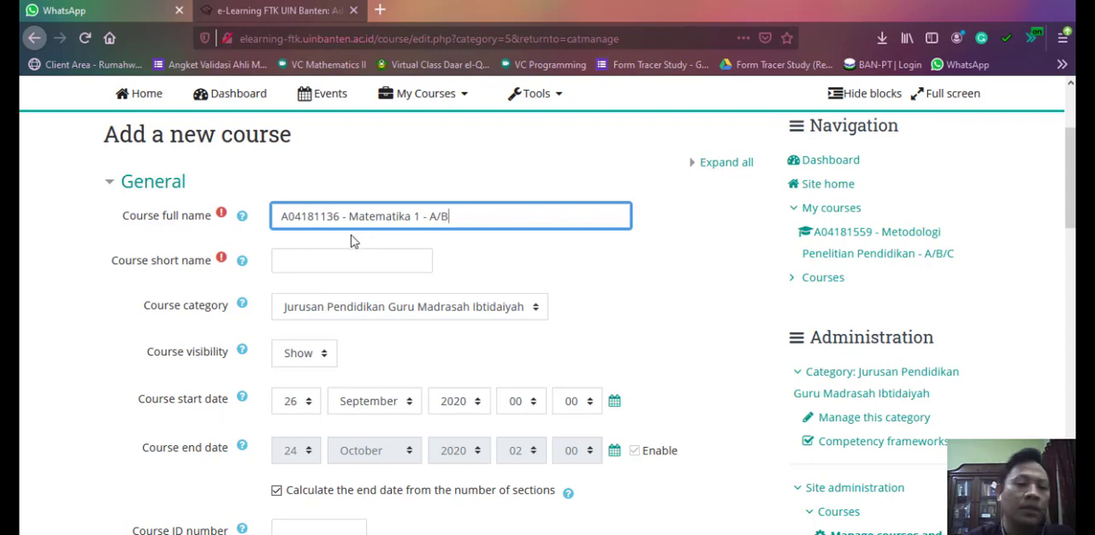
- Enter "Matematika 1" as the course short name and choose Show for the course visibility
click(354, 257)
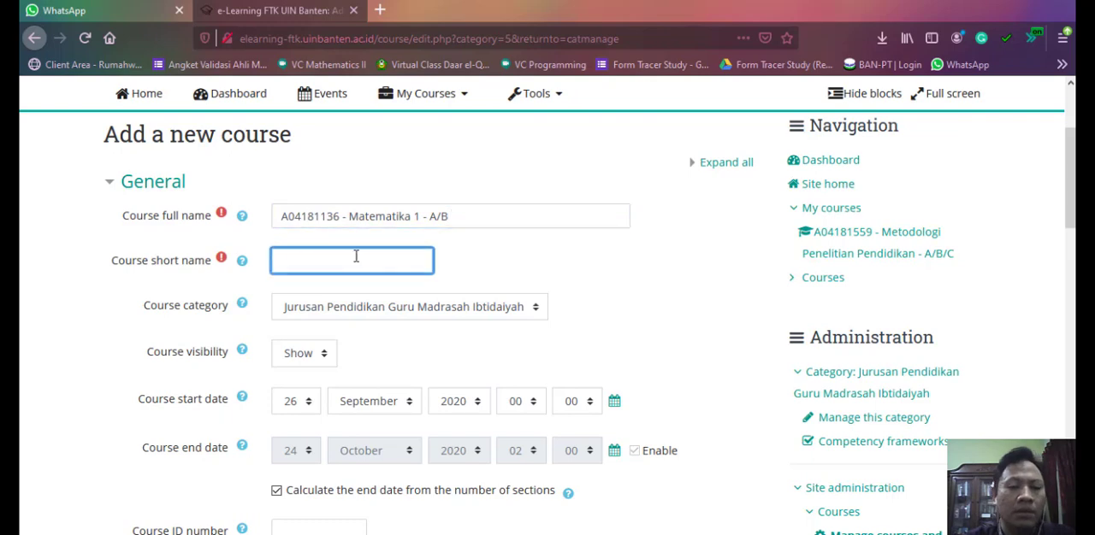
text(Matematika 1)
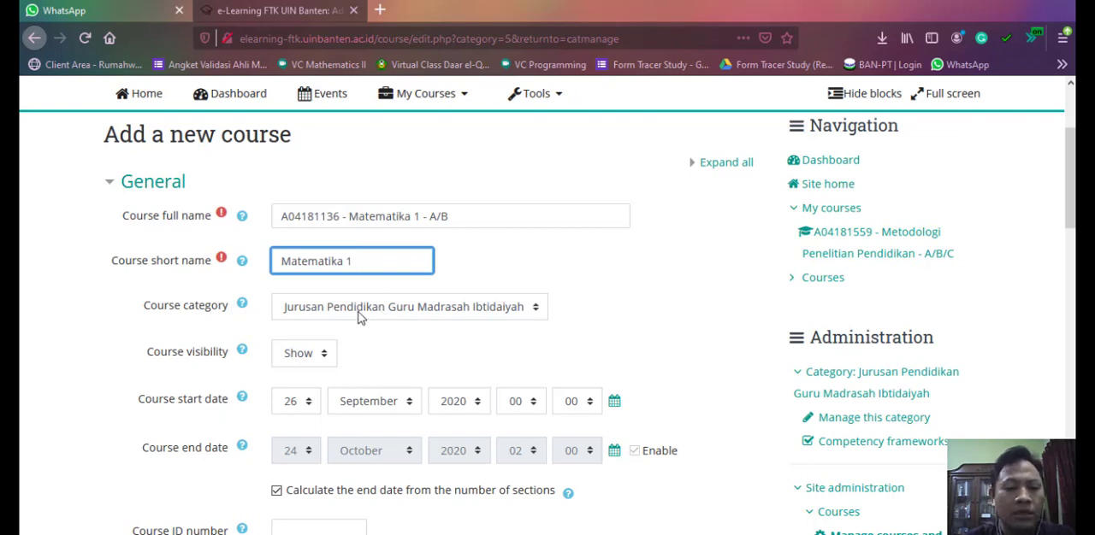
scroll(290, 324, down, 2)
click(306, 274)
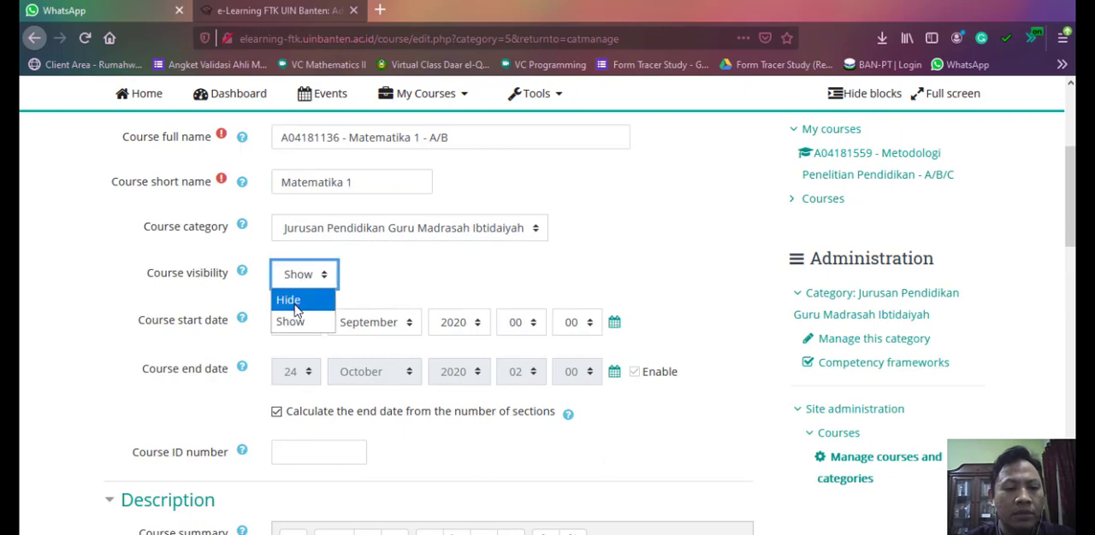
click(295, 322)
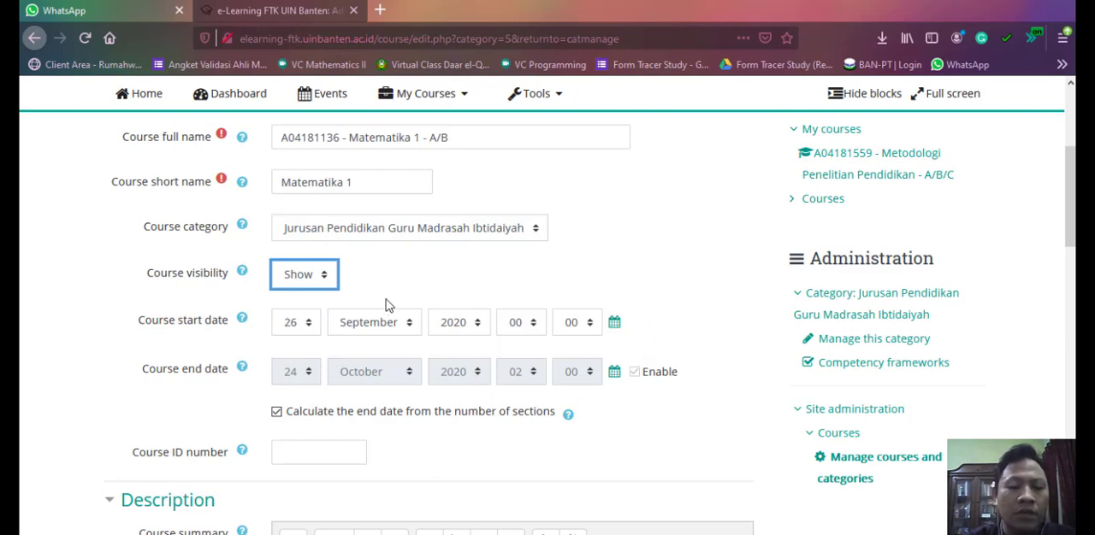
- Write the class A schedule "Kelas A : Senin, 07.30 - 10.50" in the course summary
scroll(392, 314, down, 2)
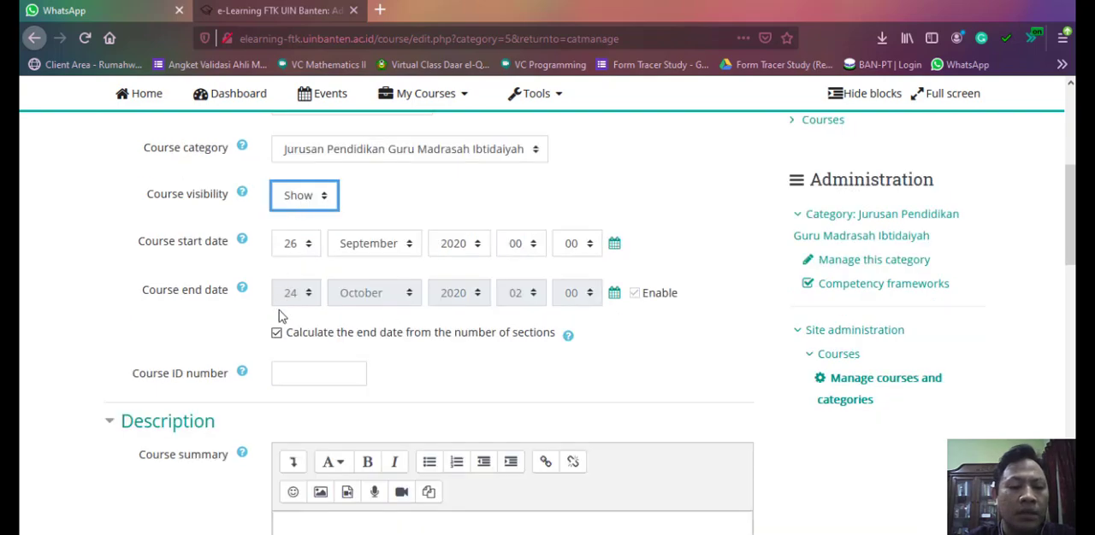
scroll(346, 236, up, 2)
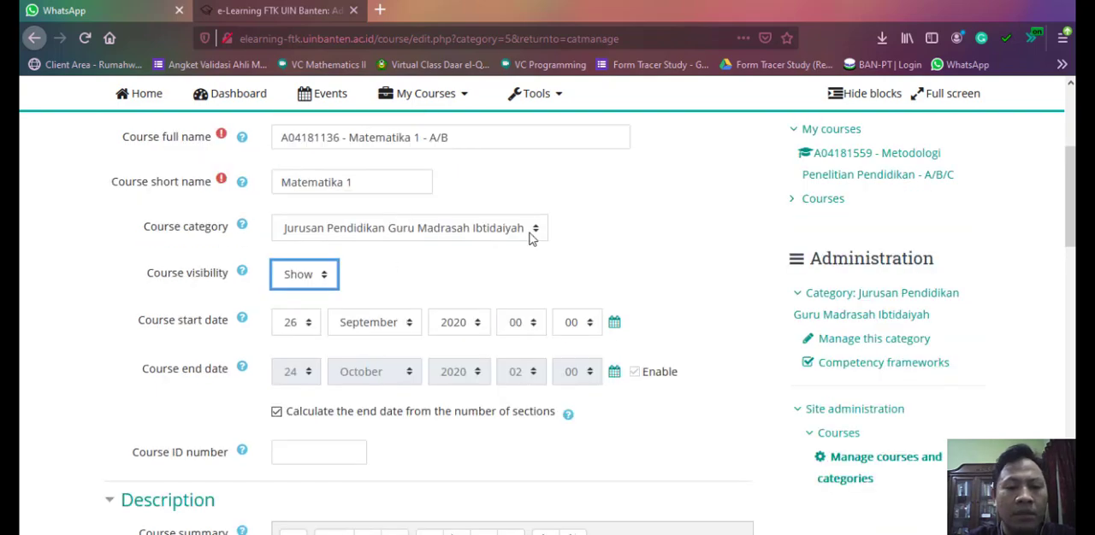
scroll(513, 241, down, 2)
scroll(276, 293, down, 2)
scroll(402, 306, down, 2)
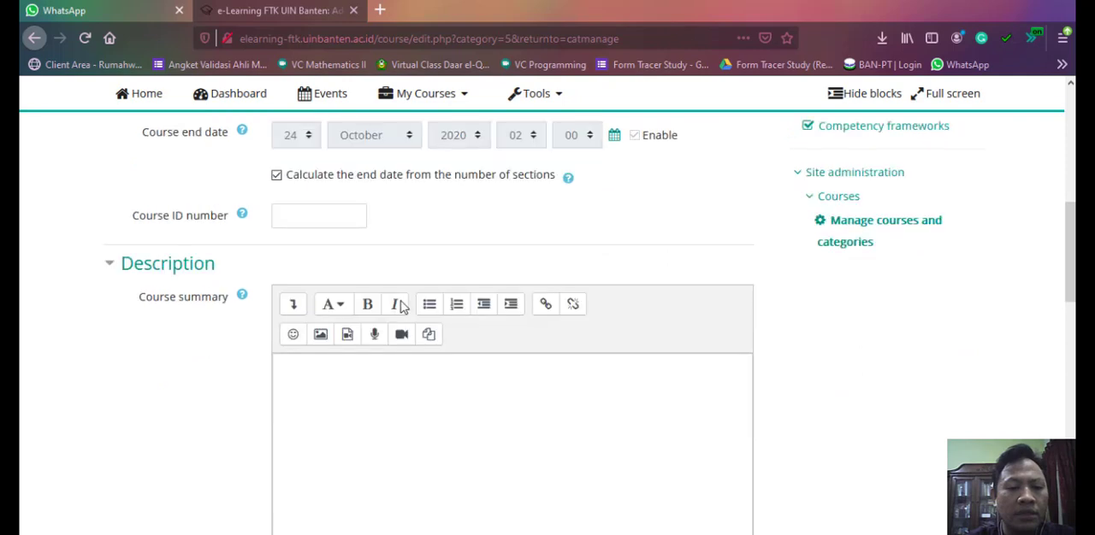
scroll(314, 370, down, 2)
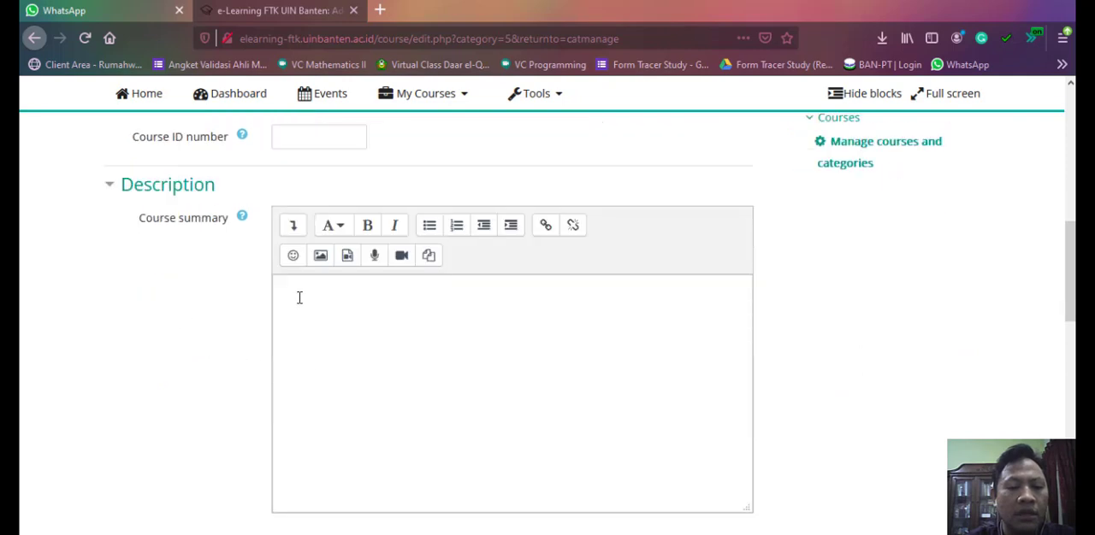
click(359, 361)
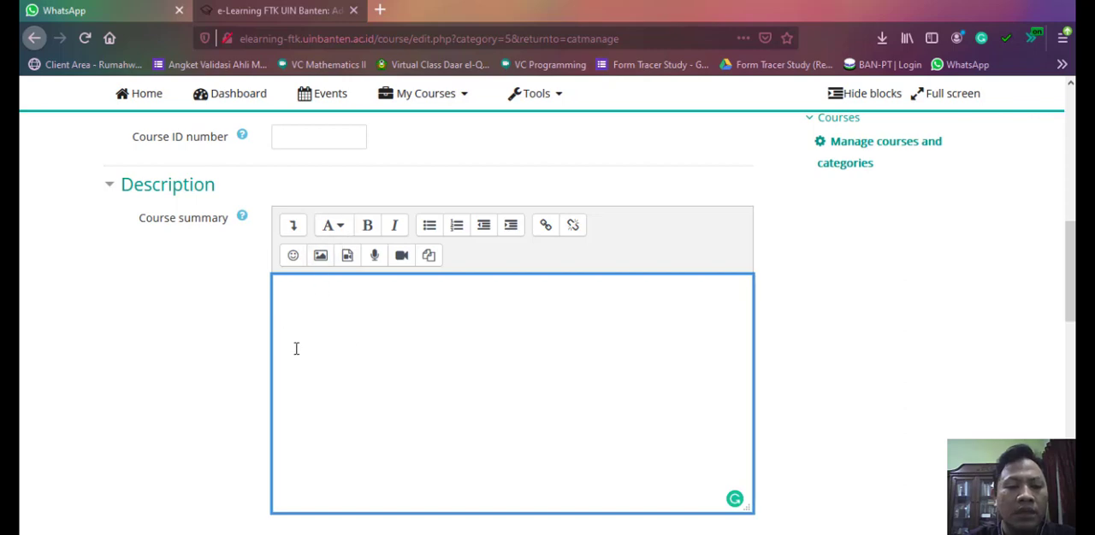
scroll(297, 351, up, 2)
scroll(297, 353, down, 2)
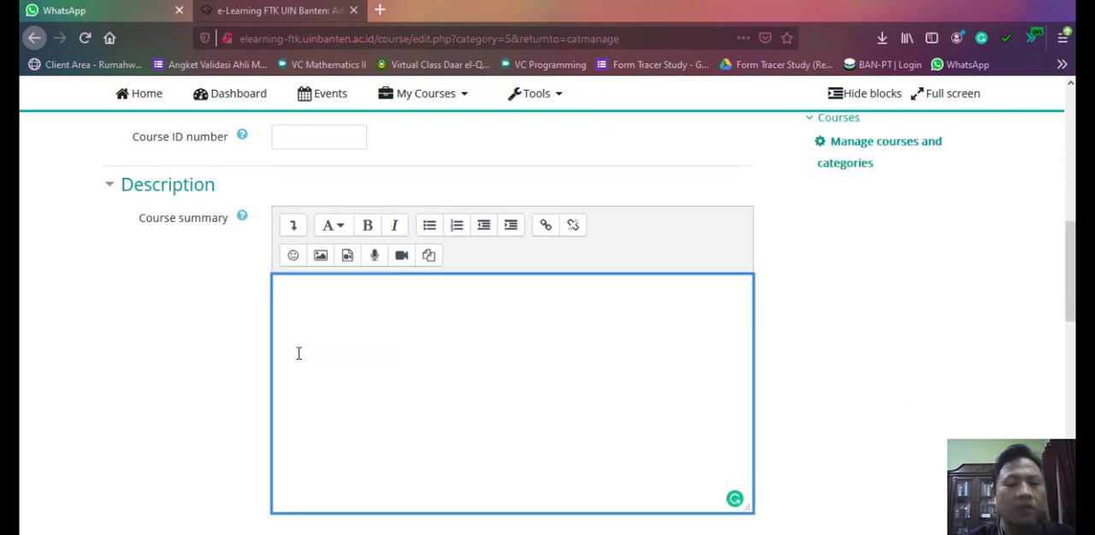
text(Ke)
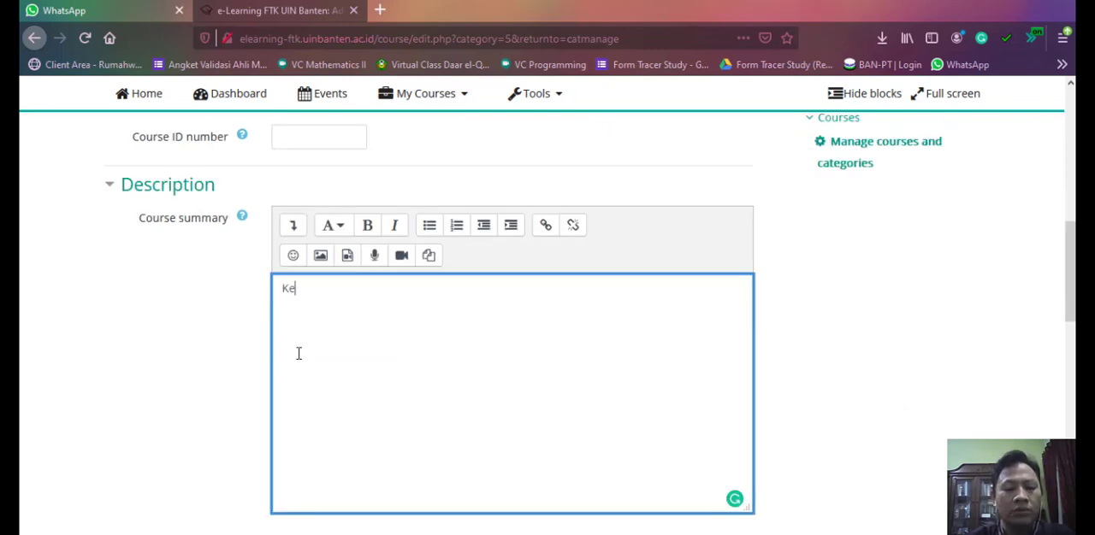
text(las A : S)
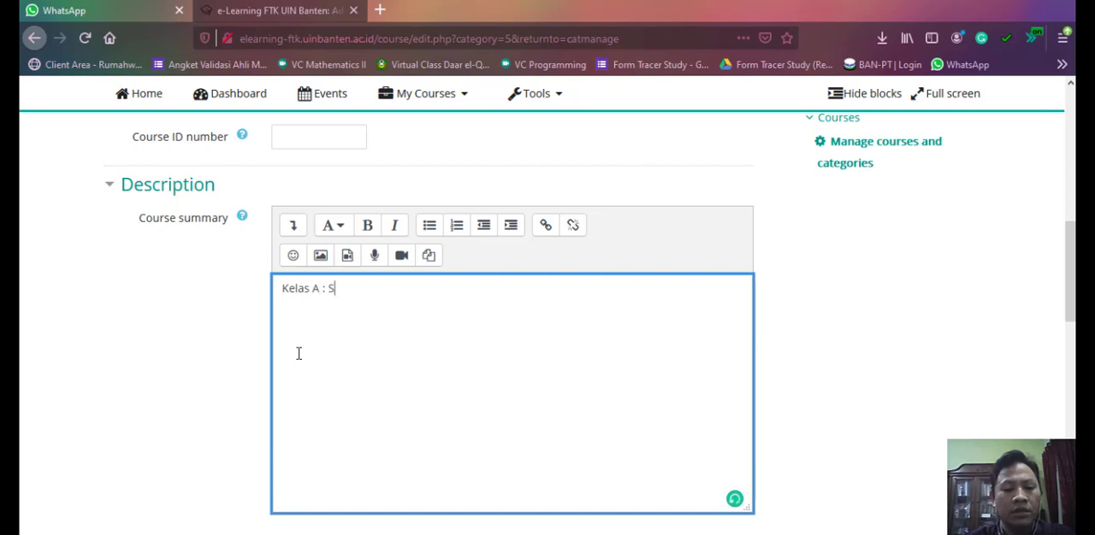
text(enin, 0)
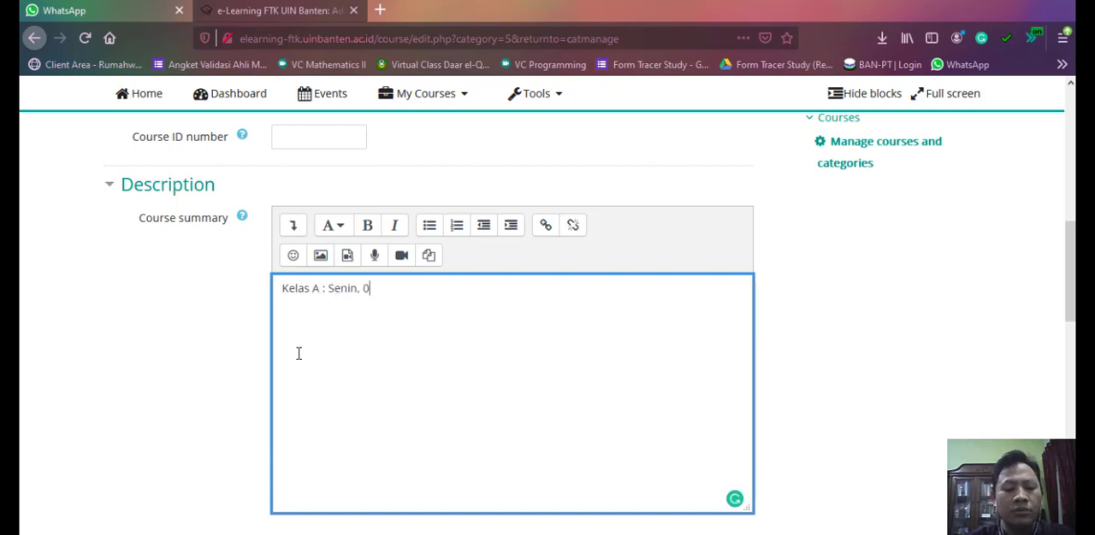
text(7.30 -)
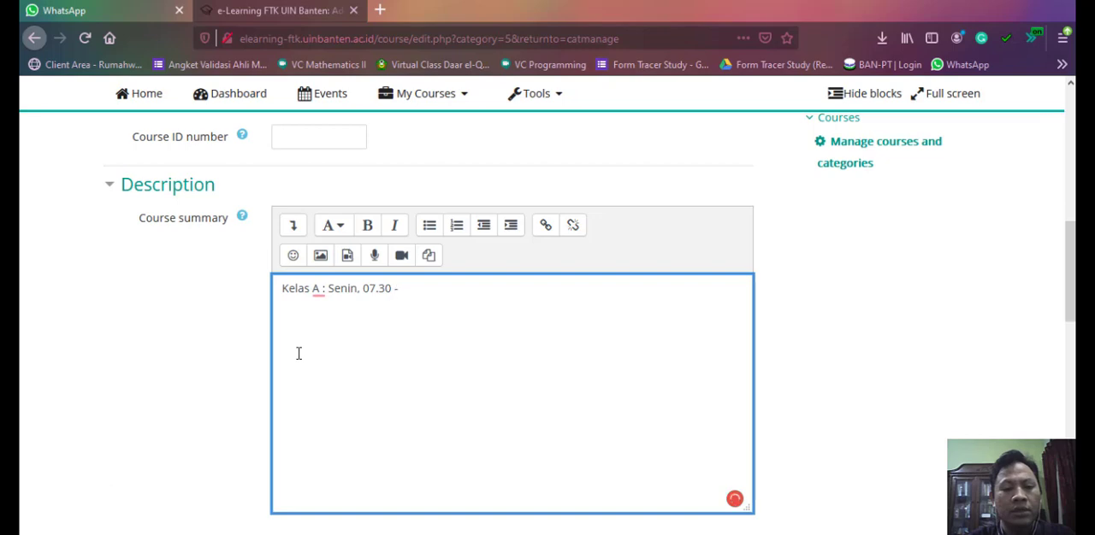
text( 10.5)
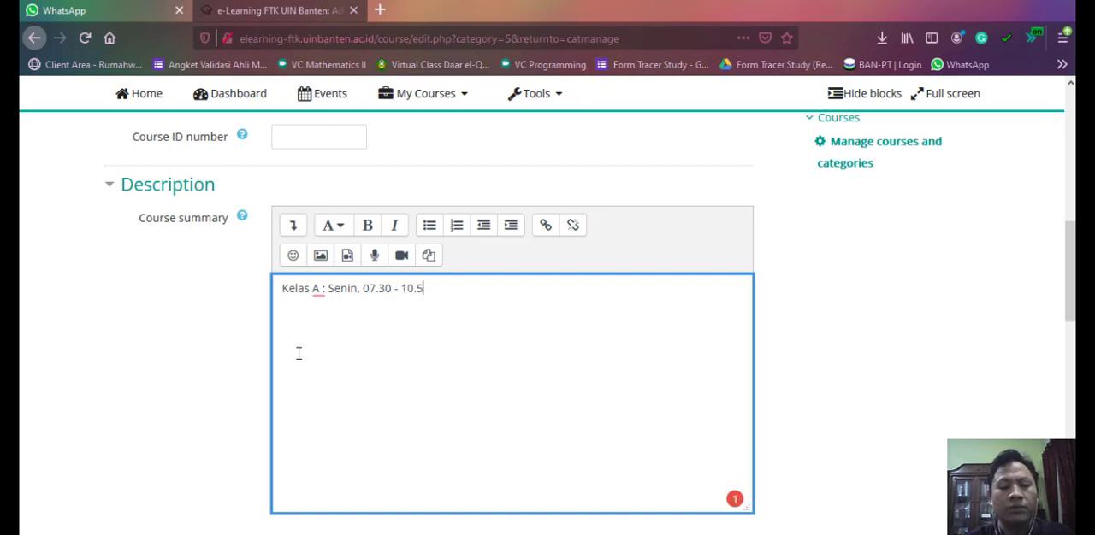
text(0 Kel)
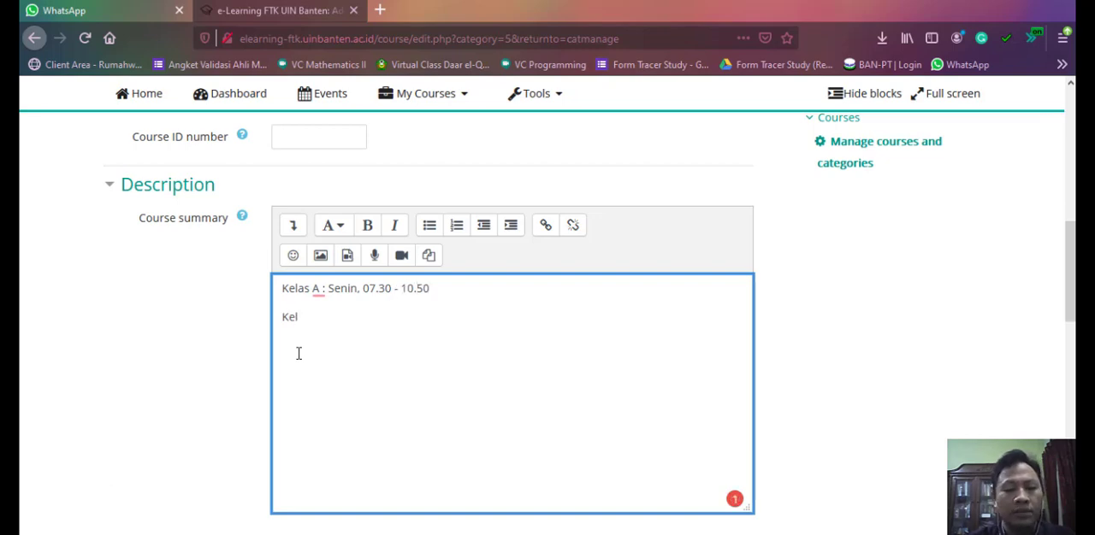
text(as B)
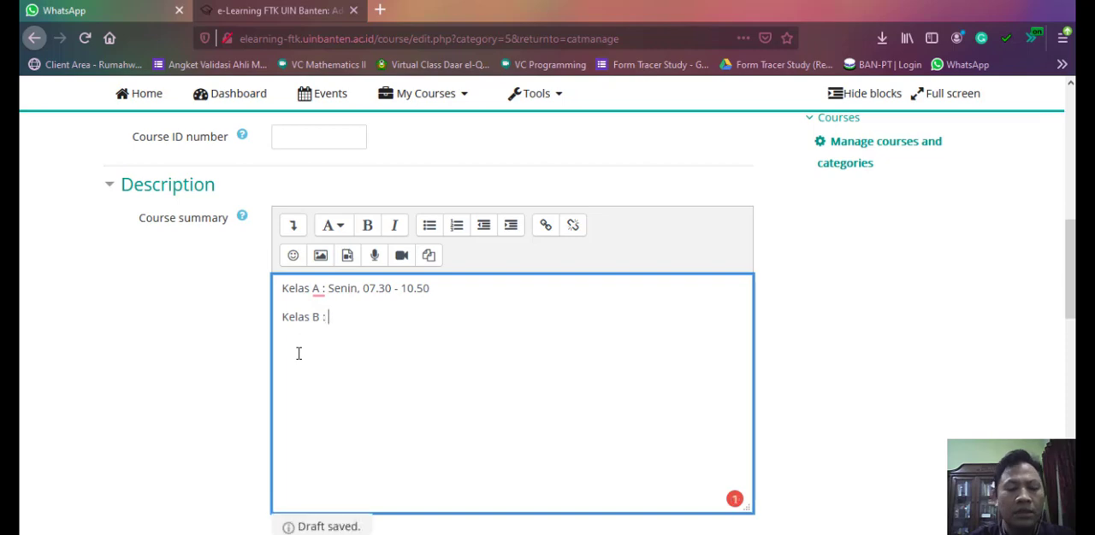
text( : Senin)
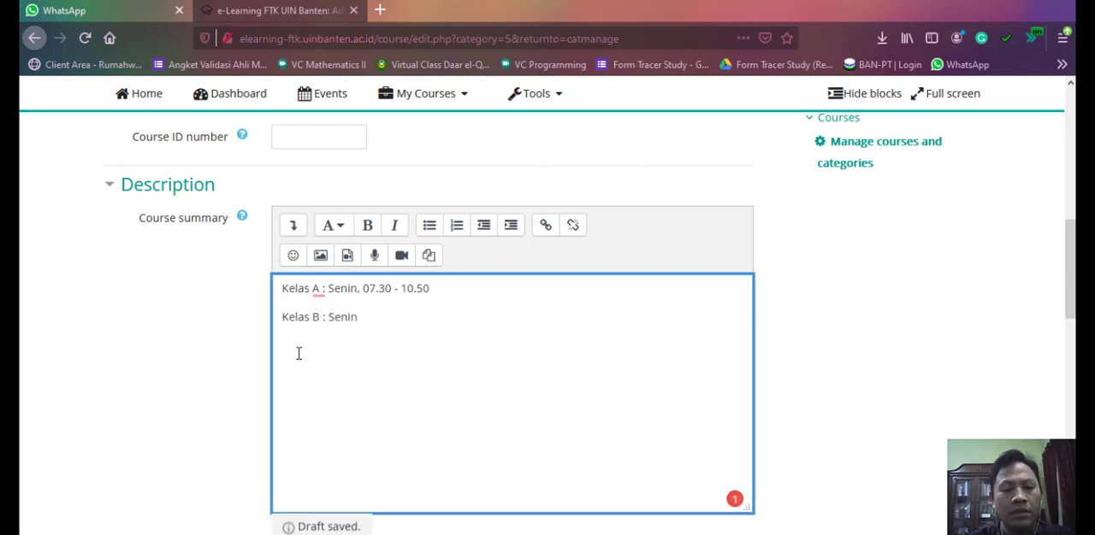
text(, 10.)
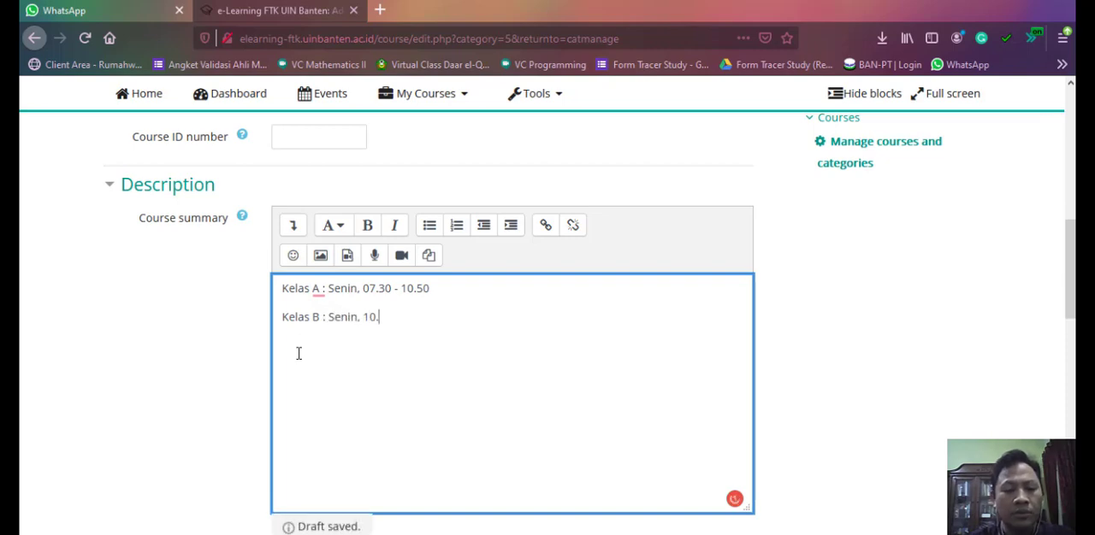
text(50 - )
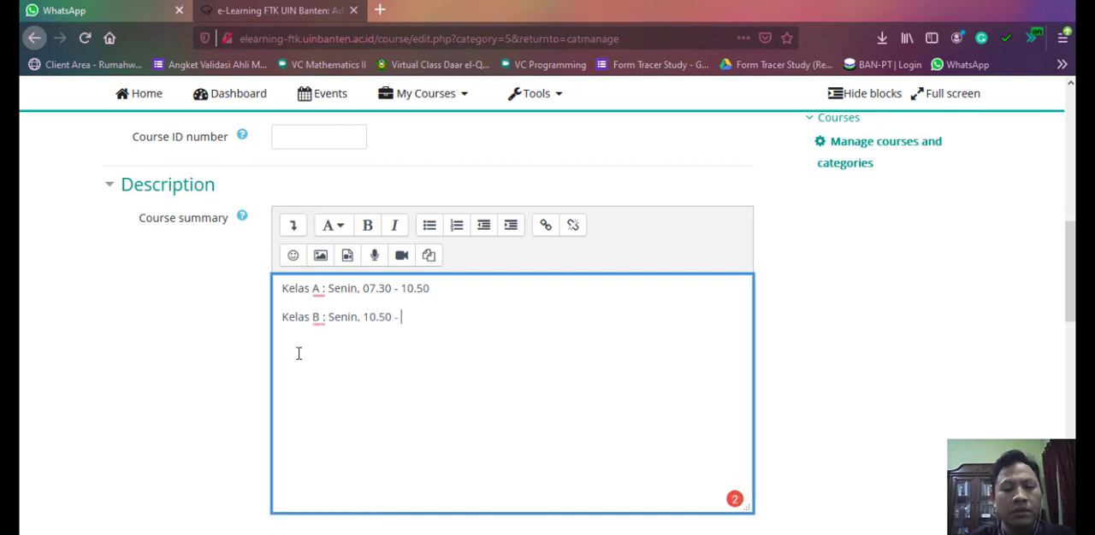
text(12.30)
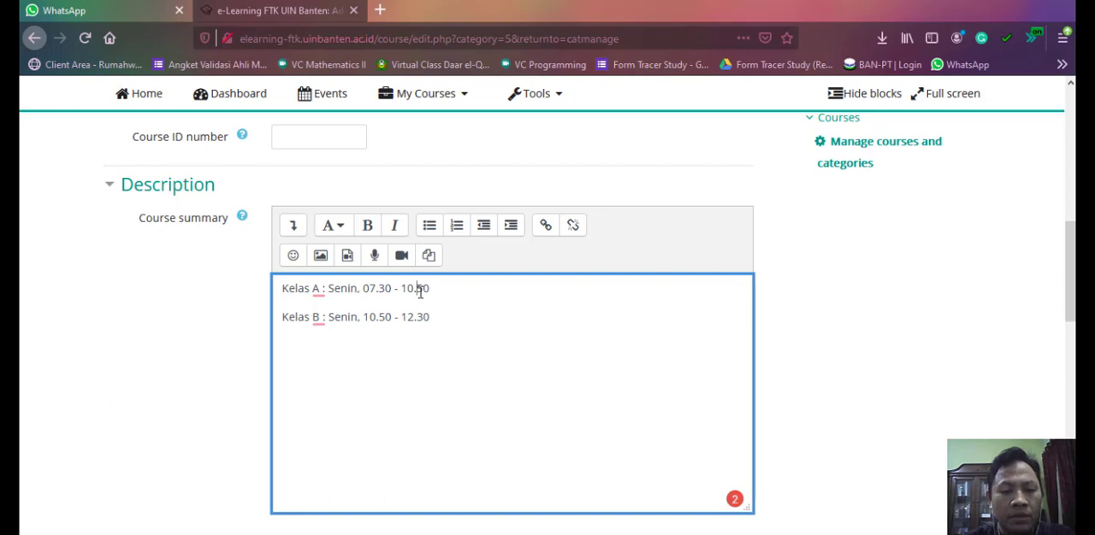
- Correct the course summary so class A ends at 10.00 and class B starts at 10.00
drag(417, 291, 424, 293)
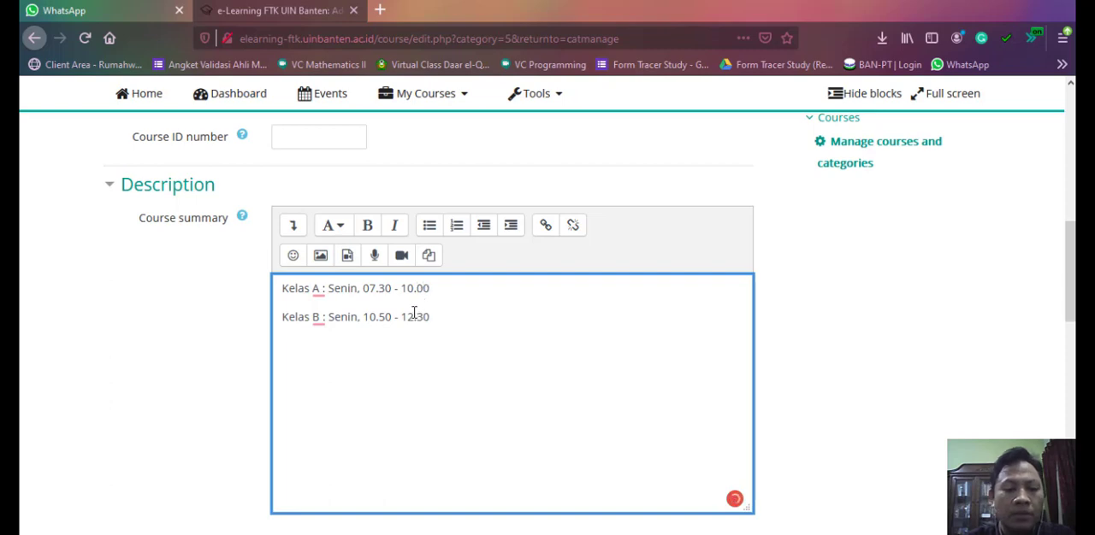
drag(379, 318, 387, 324)
text(0)
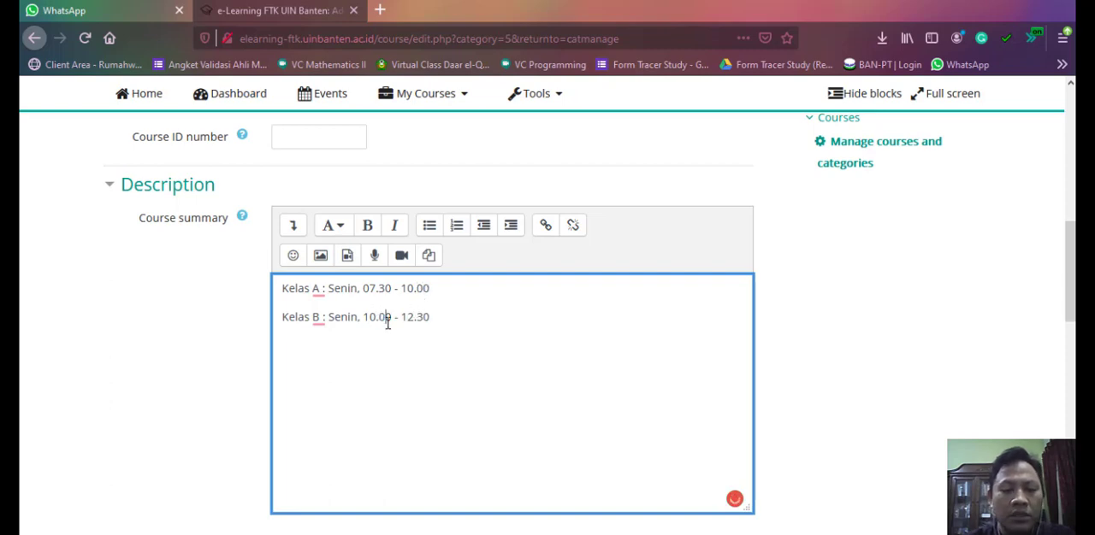
click(487, 301)
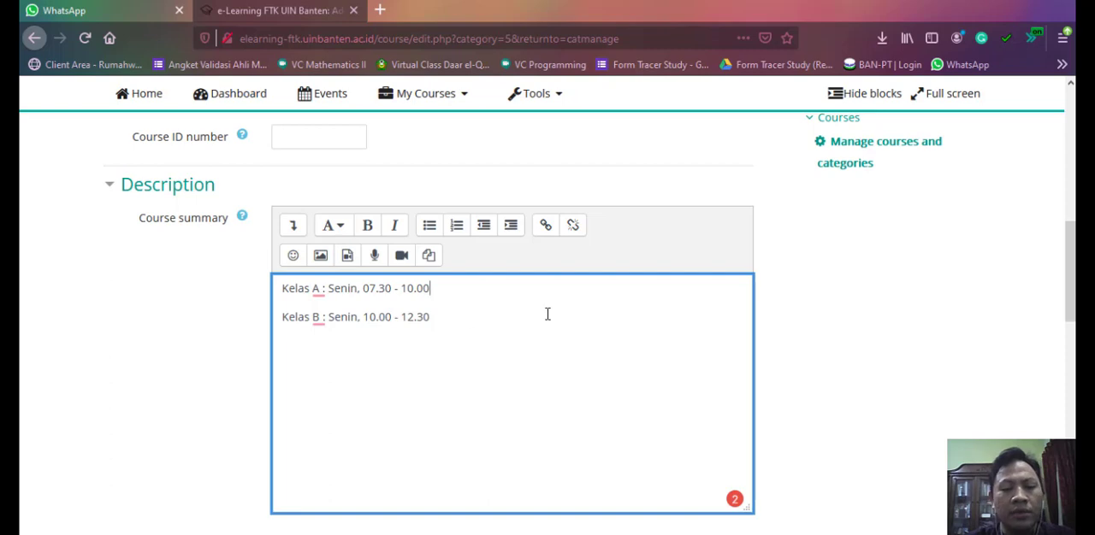
drag(450, 324, 282, 289)
click(467, 345)
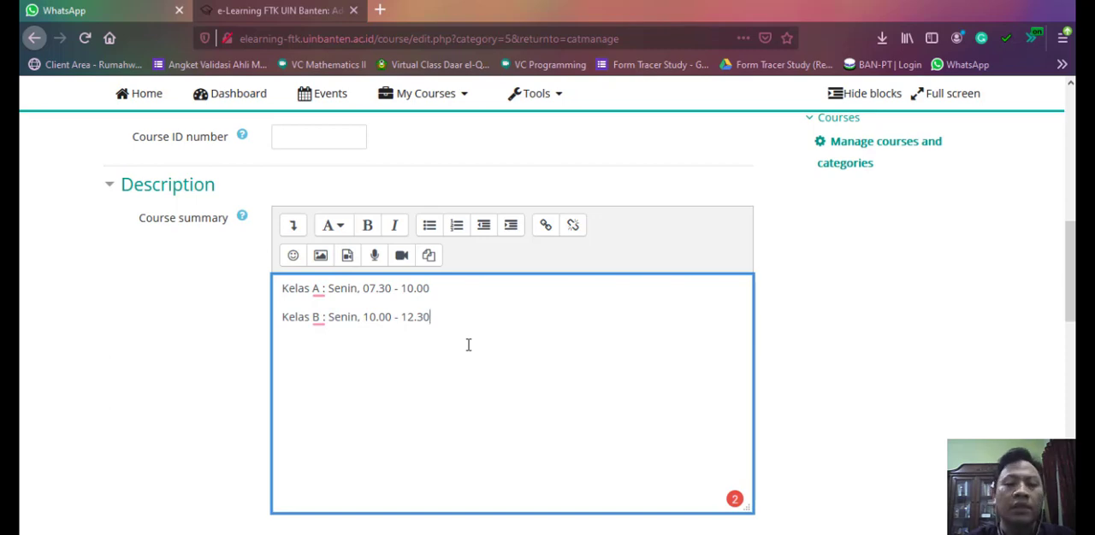
- Check the course format settings without changing them, and save the new course, returning to course management
scroll(477, 334, down, 2)
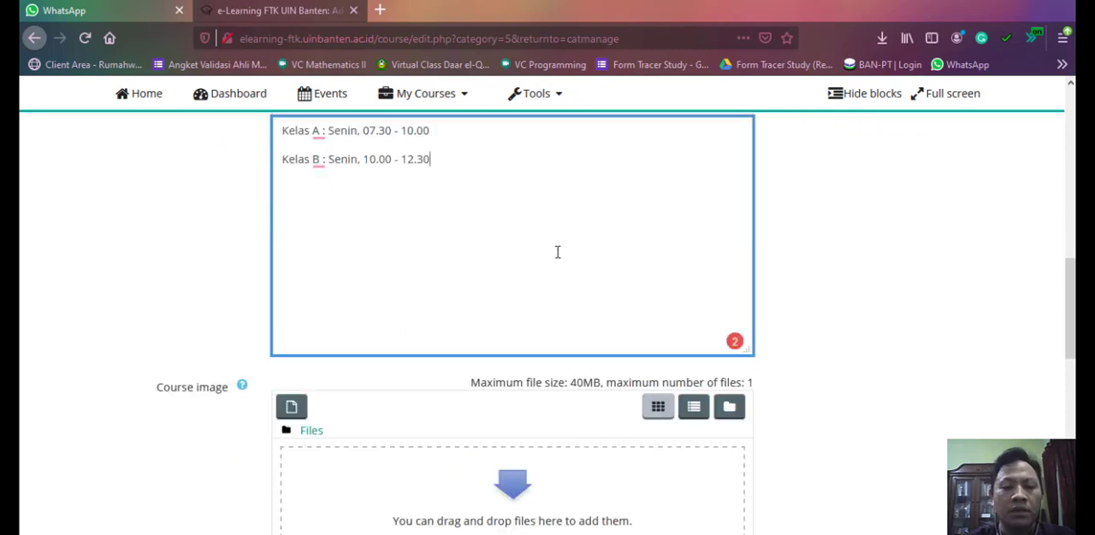
scroll(361, 330, down, 1)
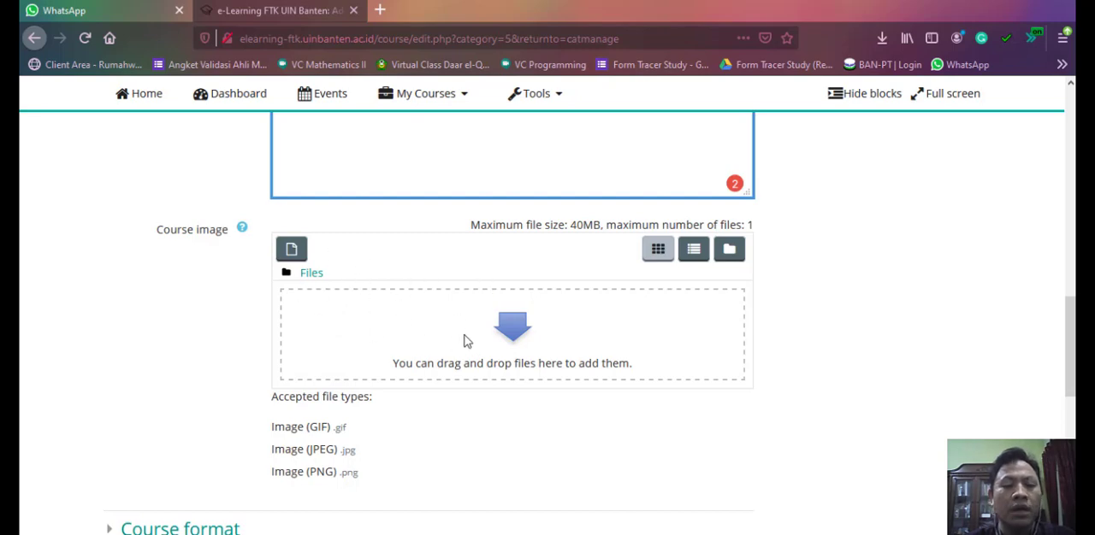
scroll(367, 241, down, 3)
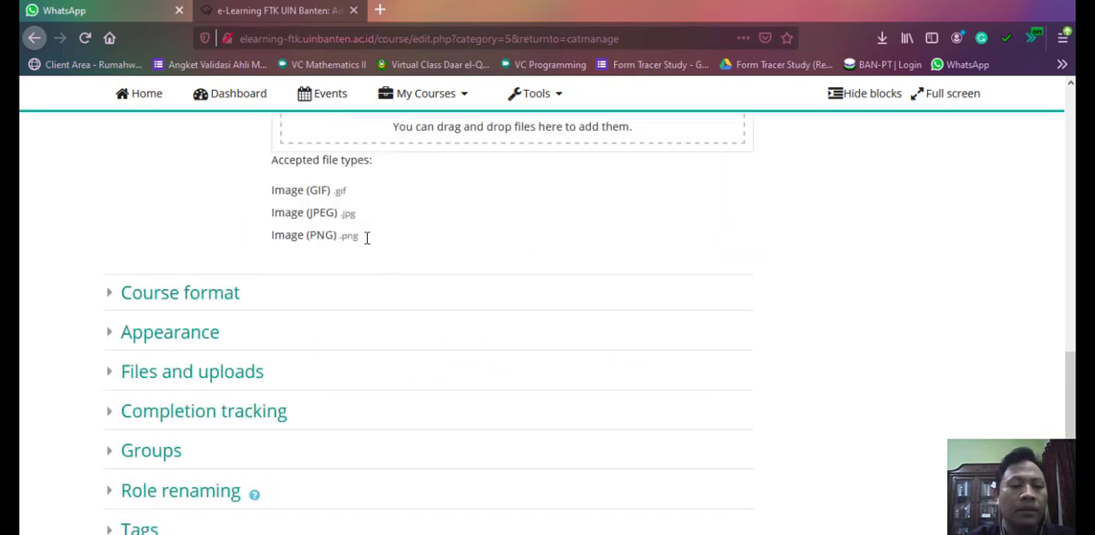
click(110, 301)
scroll(320, 324, down, 1)
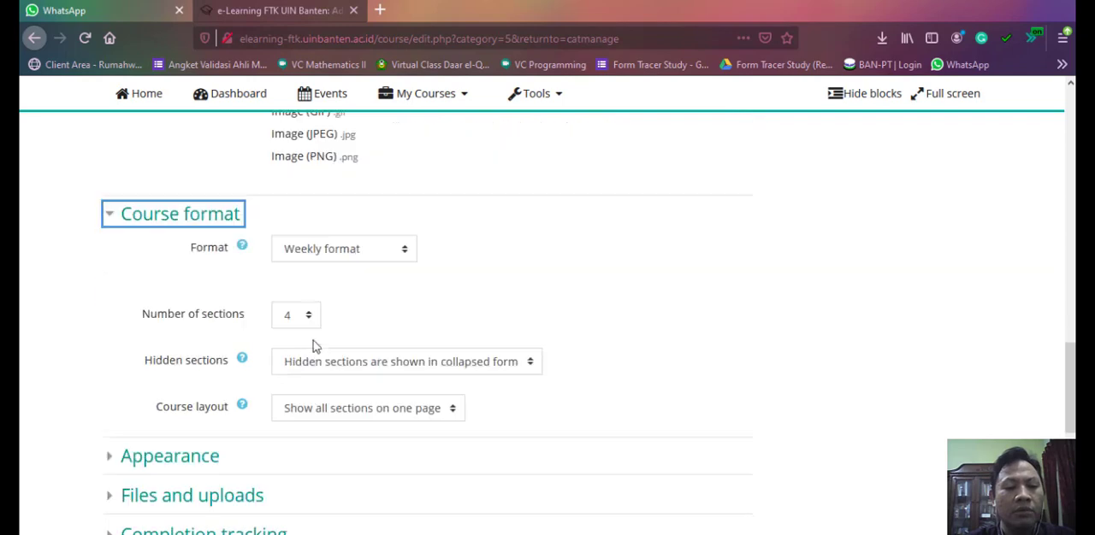
click(109, 215)
scroll(462, 313, down, 1)
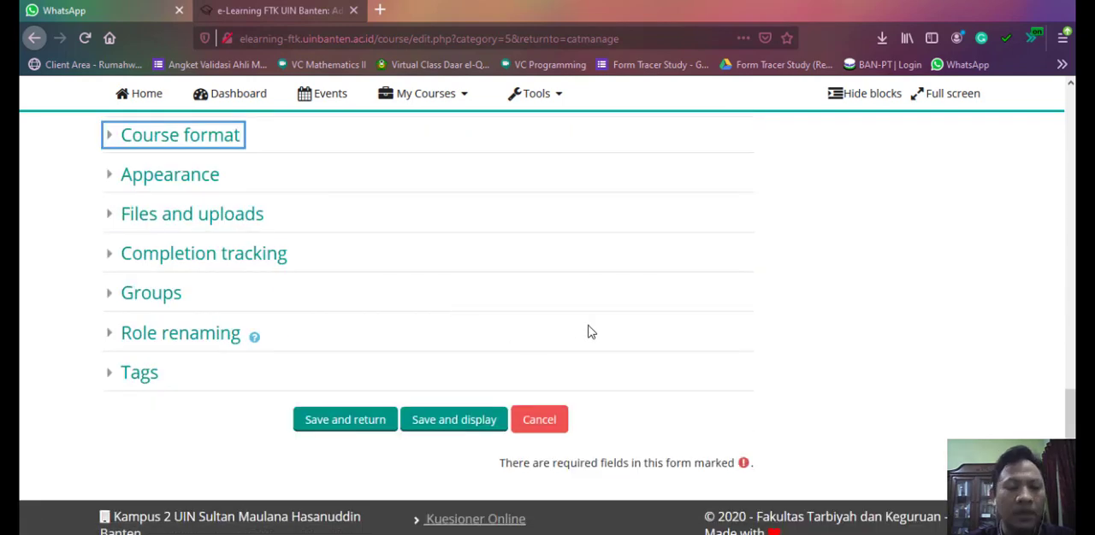
click(382, 421)
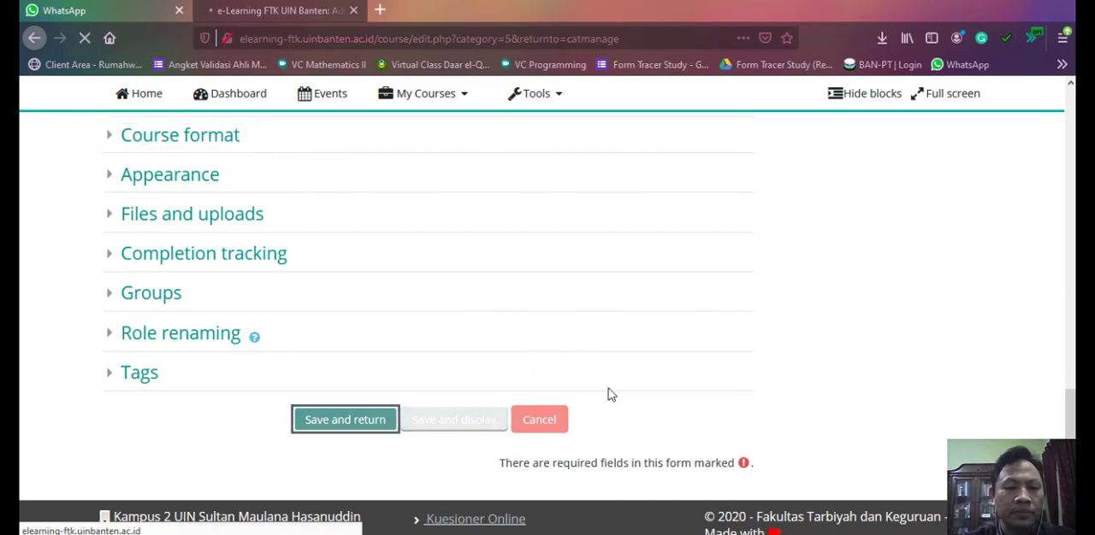
- Select the course A04181136 - Matematika 1 - A/B in the course list of Jurusan Pendidikan Guru Madrasah Ibtidaiyah
scroll(599, 360, down, 3)
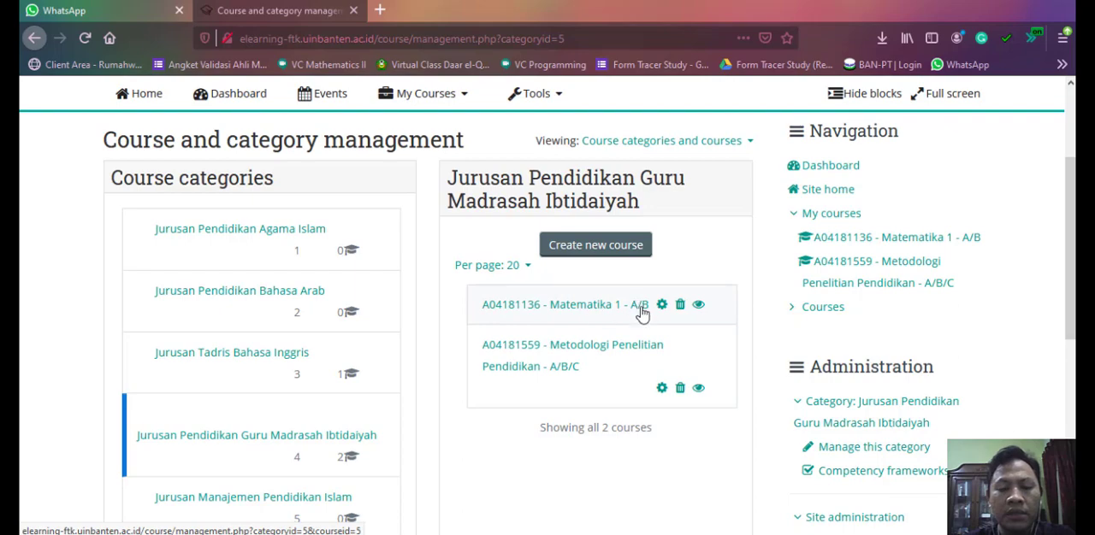
scroll(430, 238, up, 3)
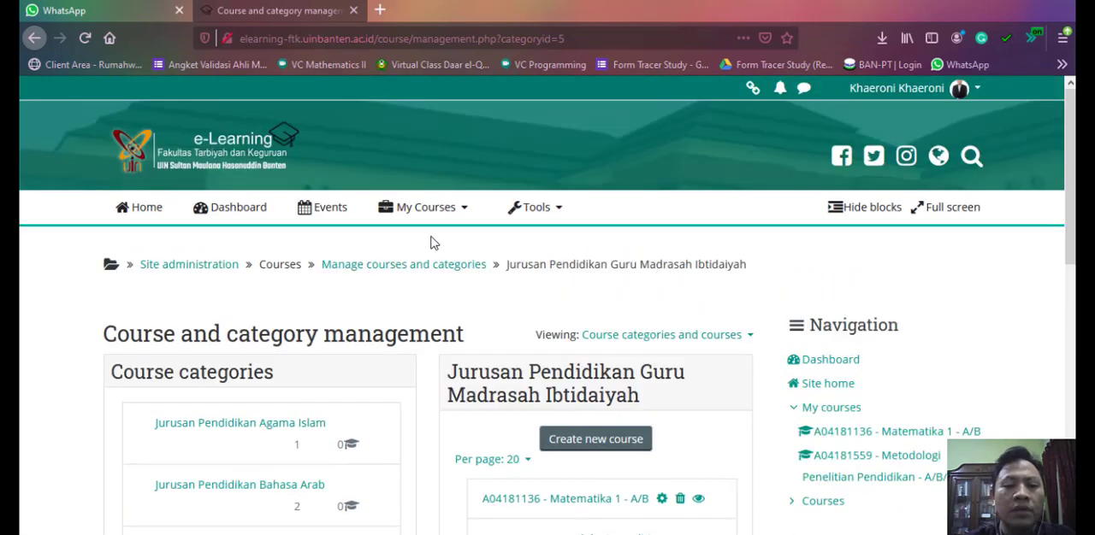
scroll(436, 274, down, 1)
scroll(441, 298, down, 2)
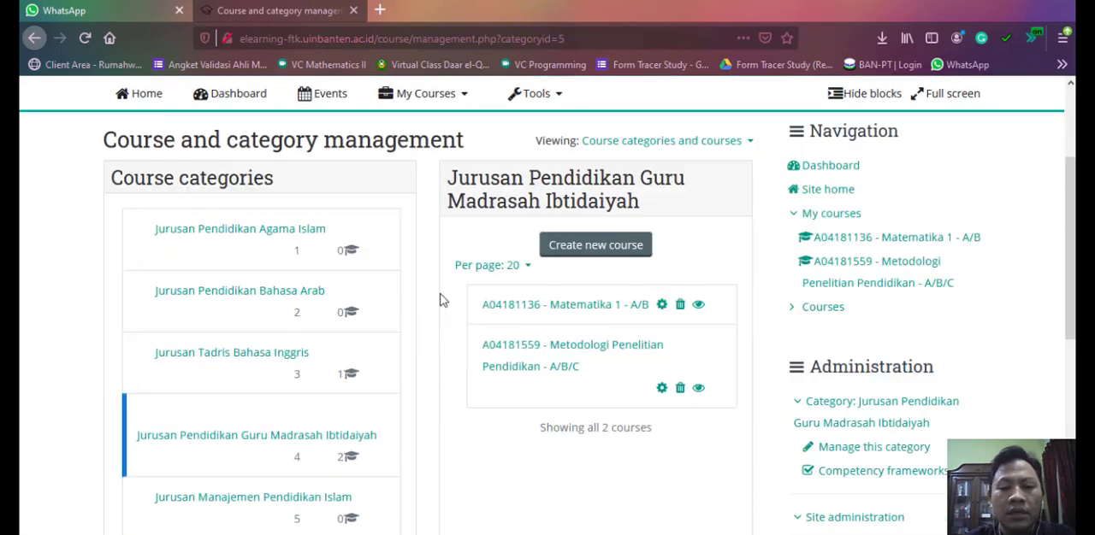
click(572, 307)
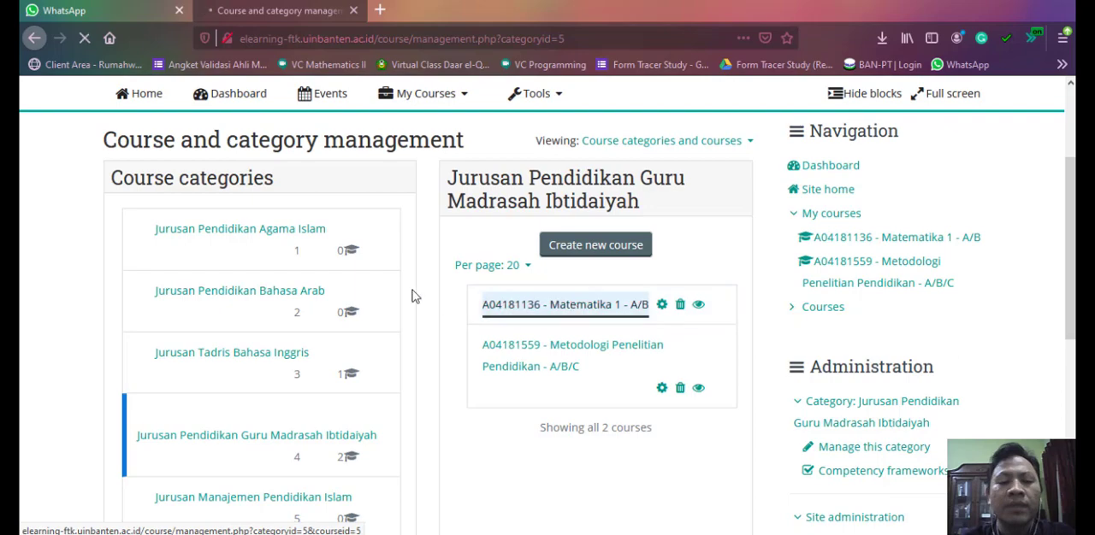
scroll(625, 242, down, 2)
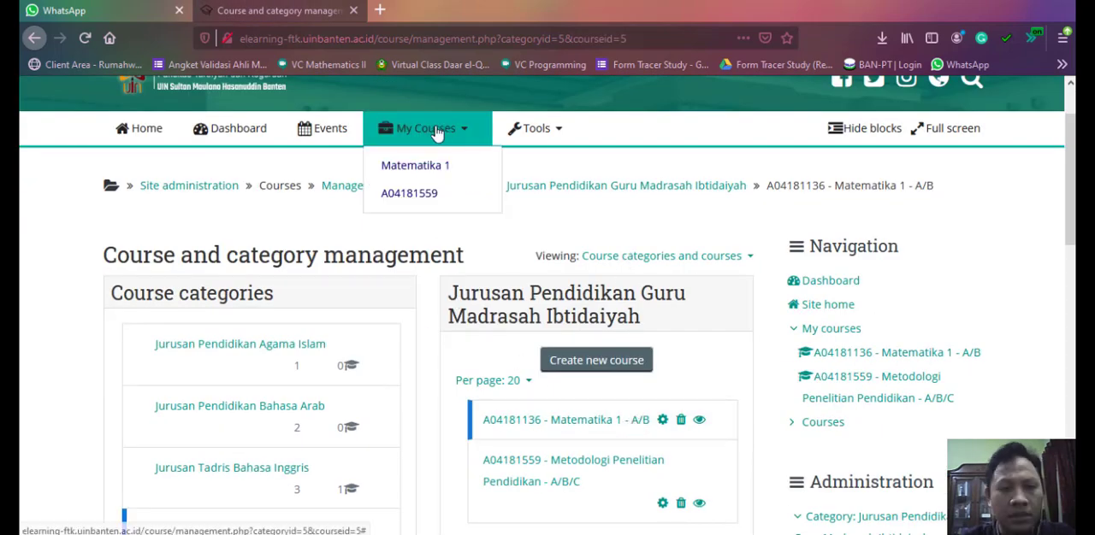
- Open the Matematika 1 course page and look over its announcements, weekly sections and navigation block
mouse_move(457, 135)
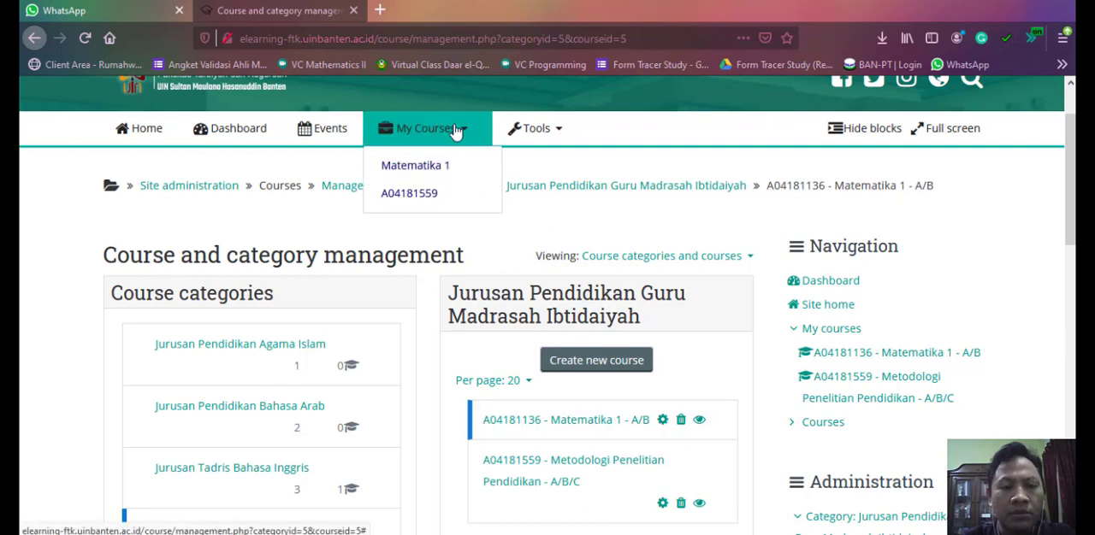
click(402, 168)
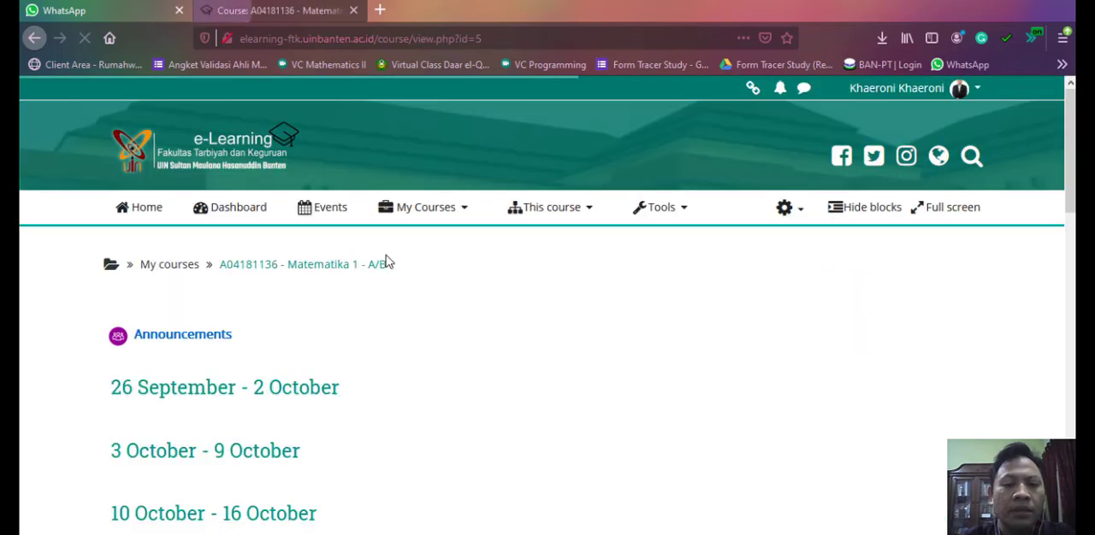
mouse_move(1069, 158)
mouse_down()
mouse_move(1072, 336)
mouse_move(1070, 146)
mouse_up()
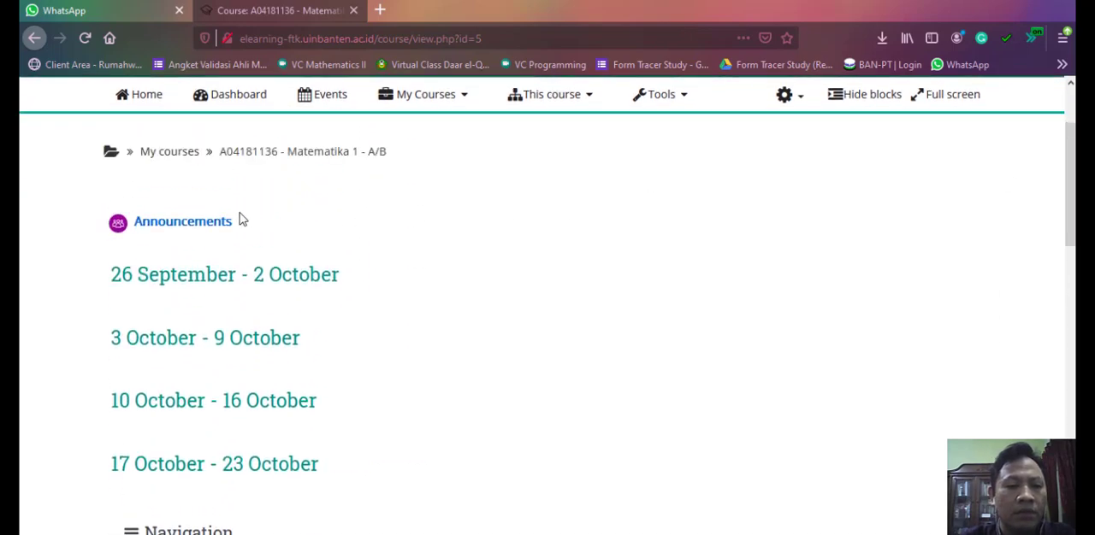
scroll(241, 206, down, 2)
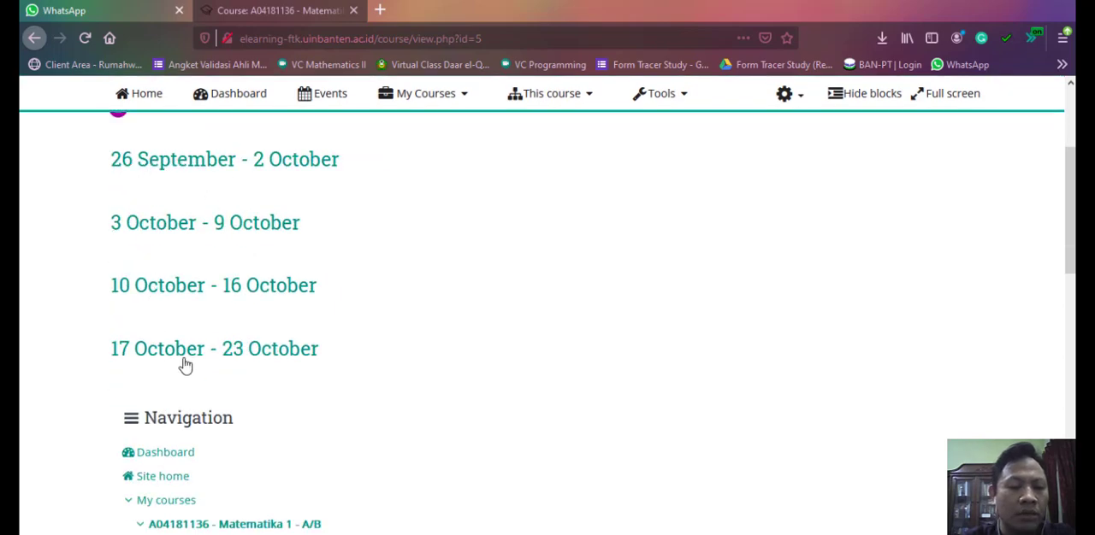
scroll(197, 211, up, 3)
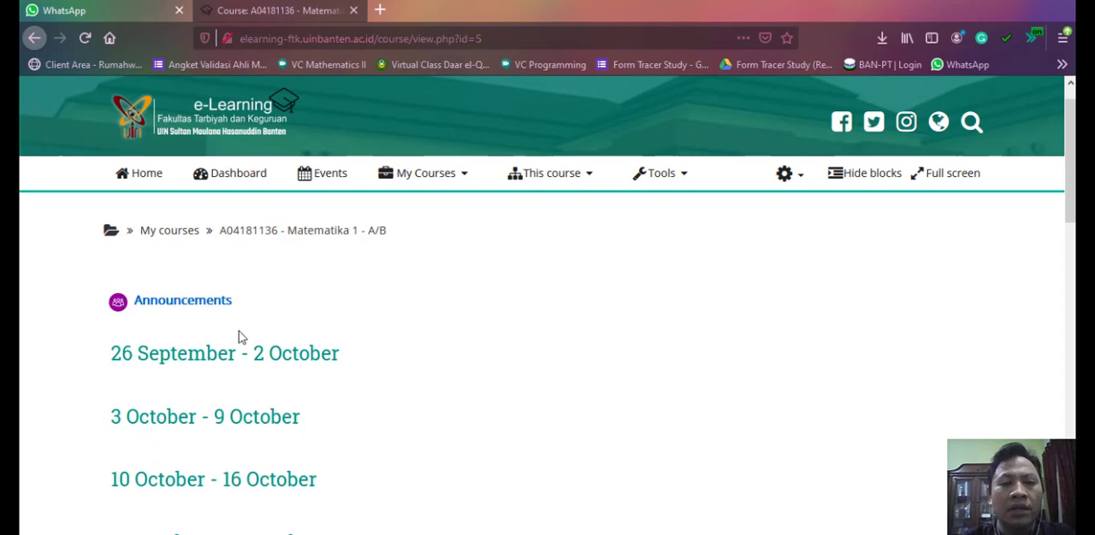
scroll(1067, 166, down, 3)
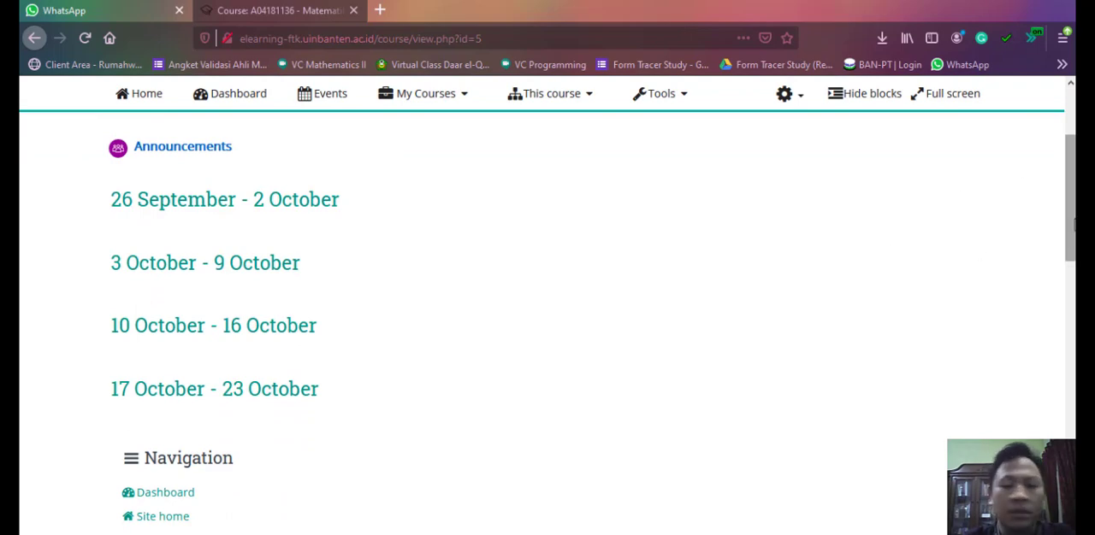
drag(1072, 218, 1072, 306)
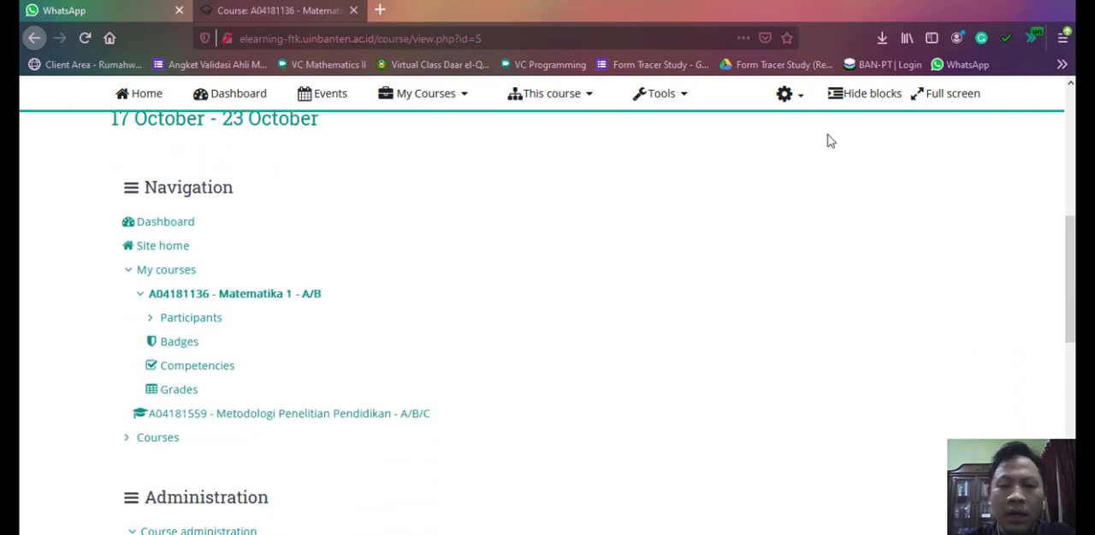
- Turn on editing for the Matematika 1 course
click(800, 98)
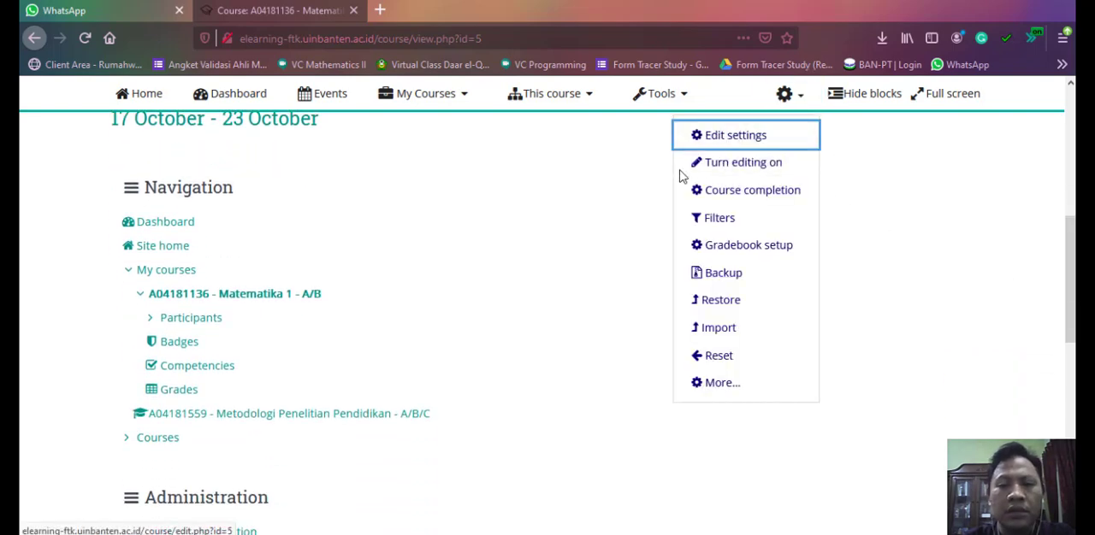
click(803, 101)
click(789, 97)
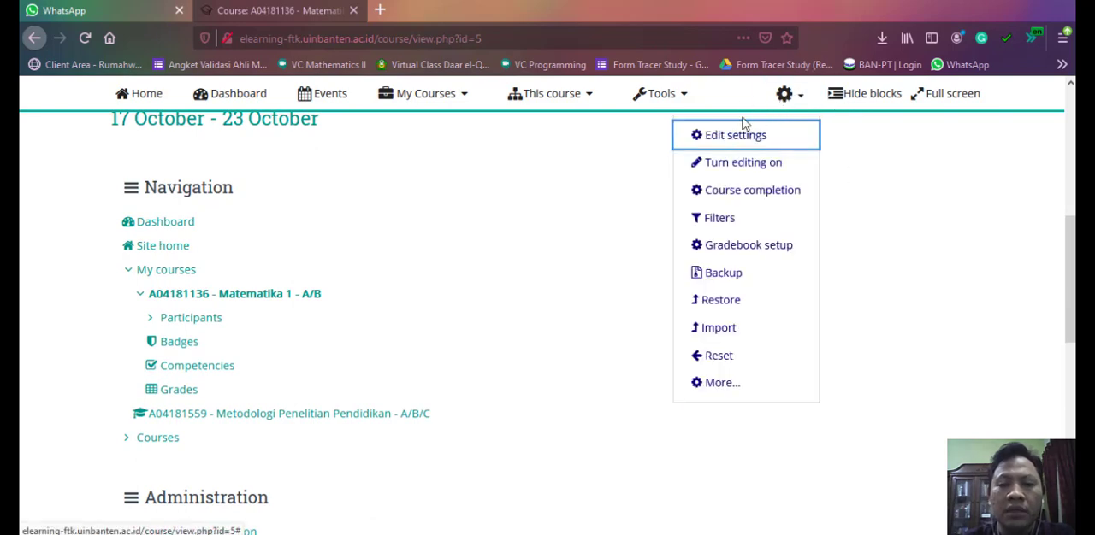
click(743, 169)
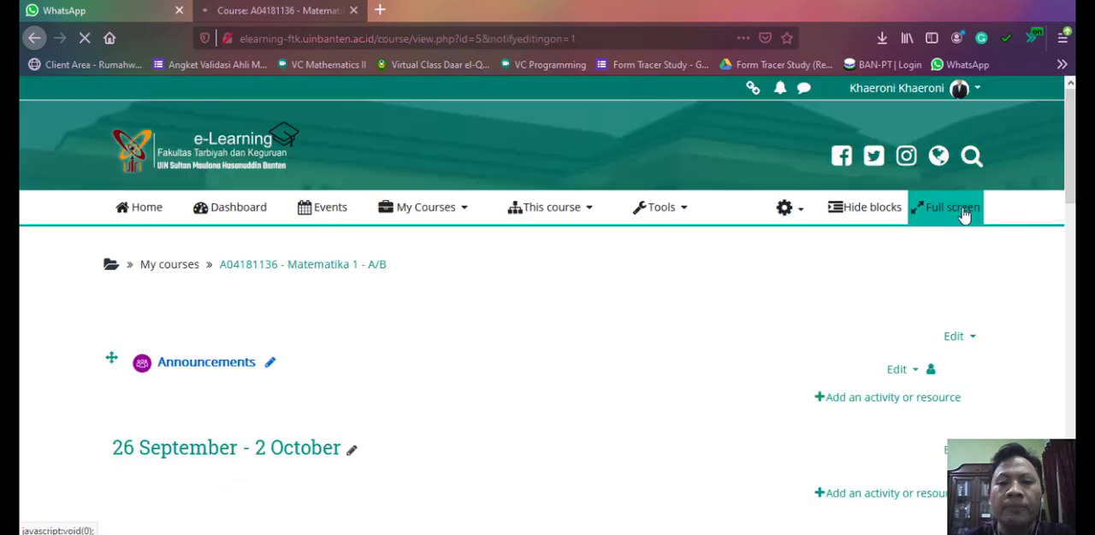
- Rename the Announcements forum of the course as "Pengumuman"
scroll(884, 171, down, 3)
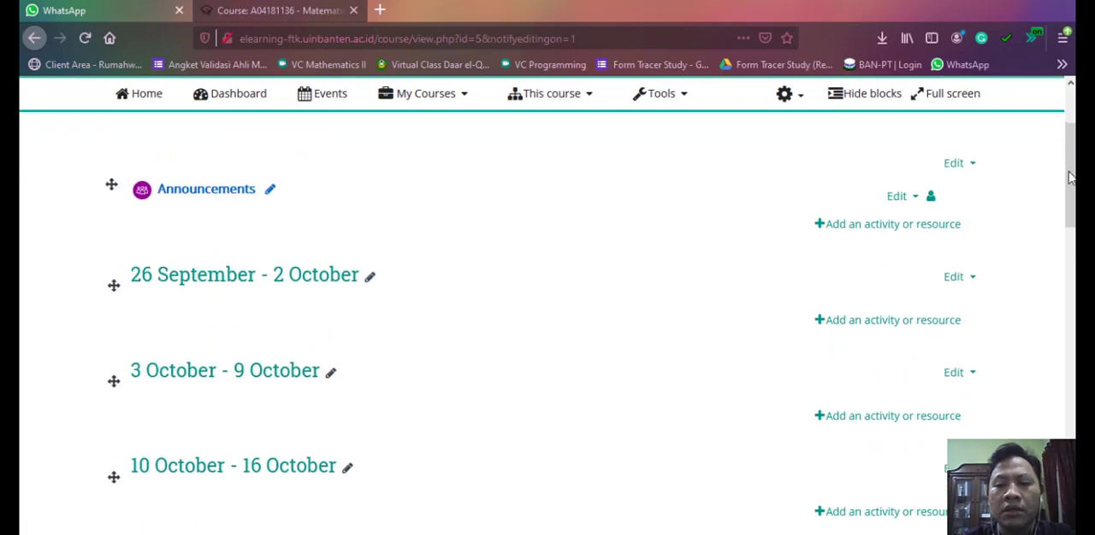
scroll(945, 218, down, 1)
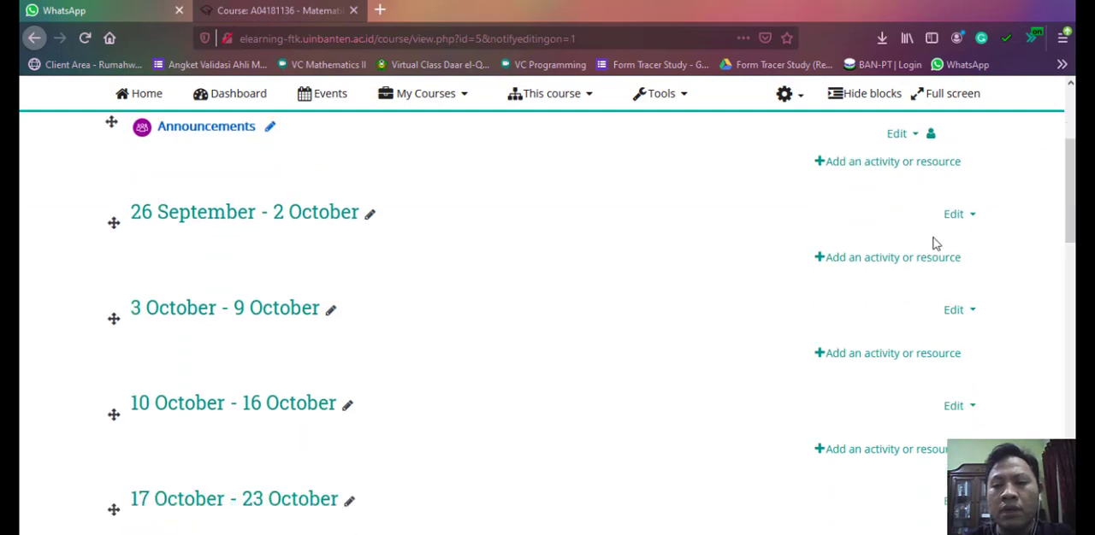
scroll(923, 243, down, 4)
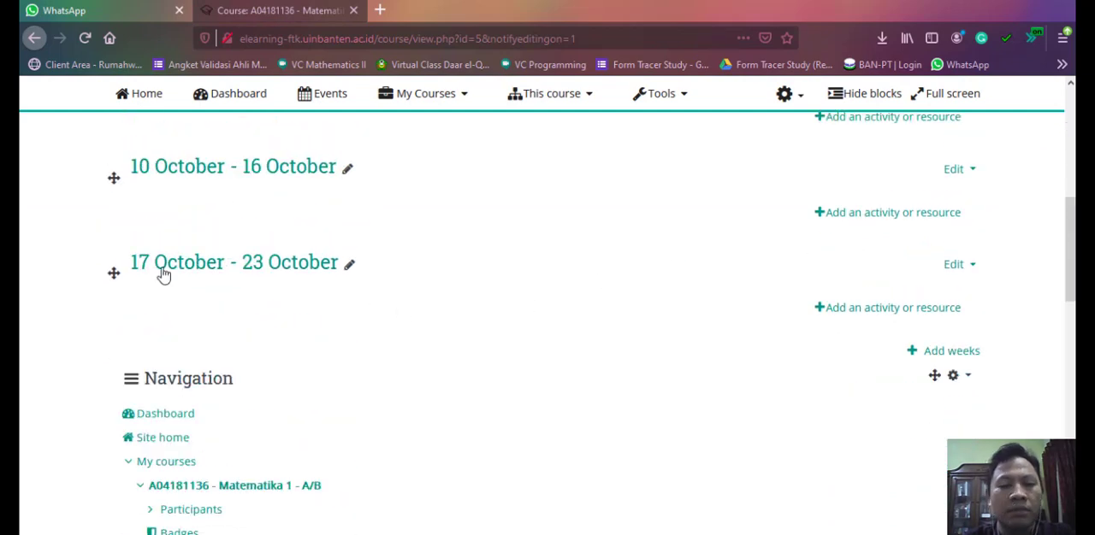
scroll(167, 265, up, 5)
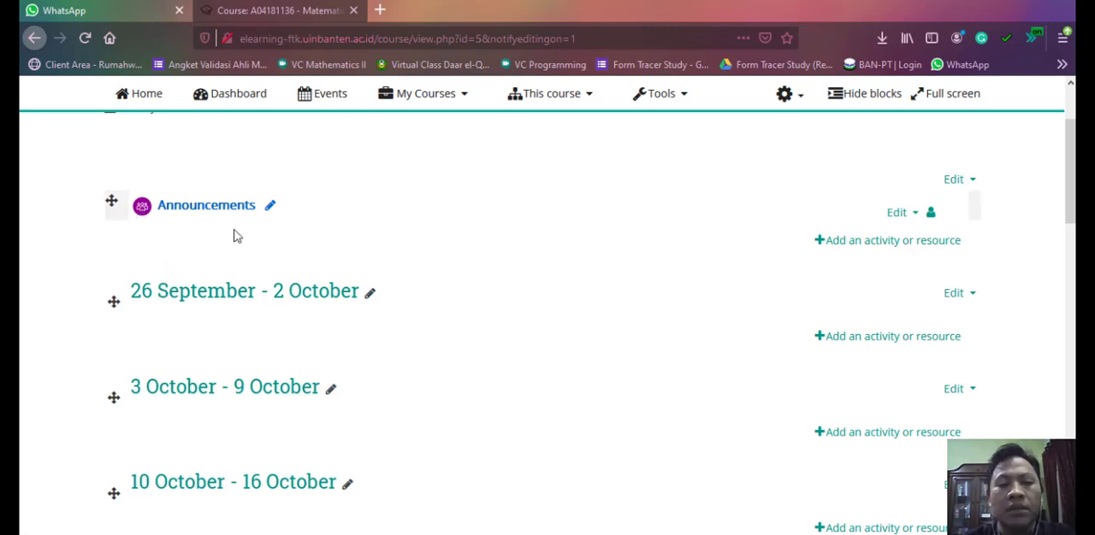
click(270, 207)
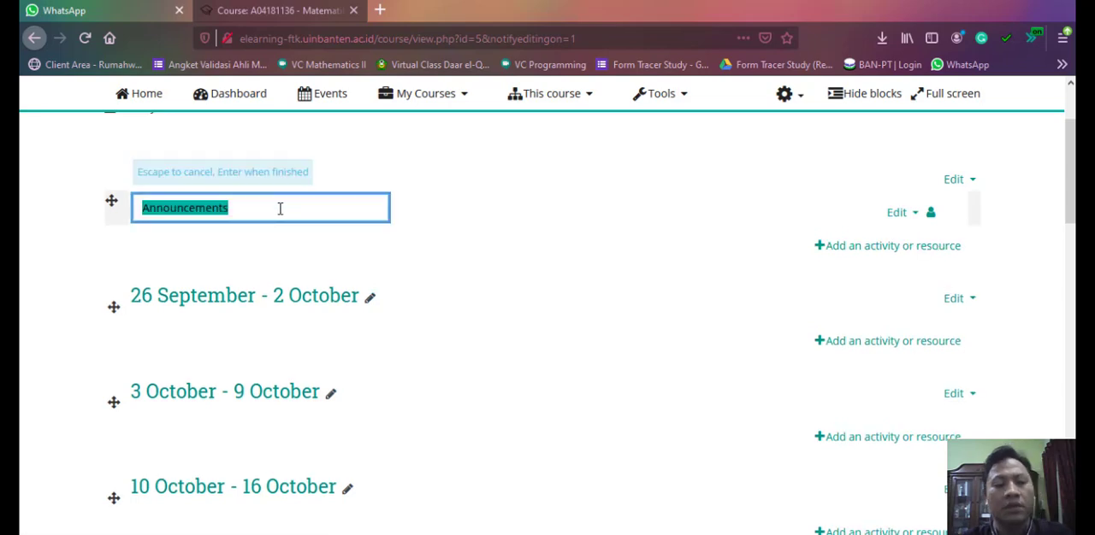
text(Pengumuman)
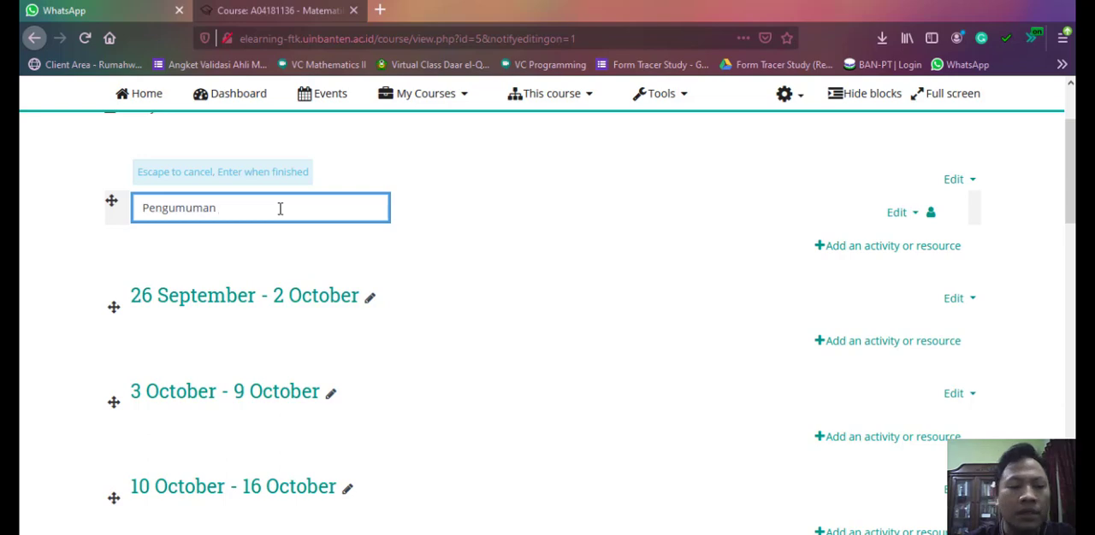
key(Return)
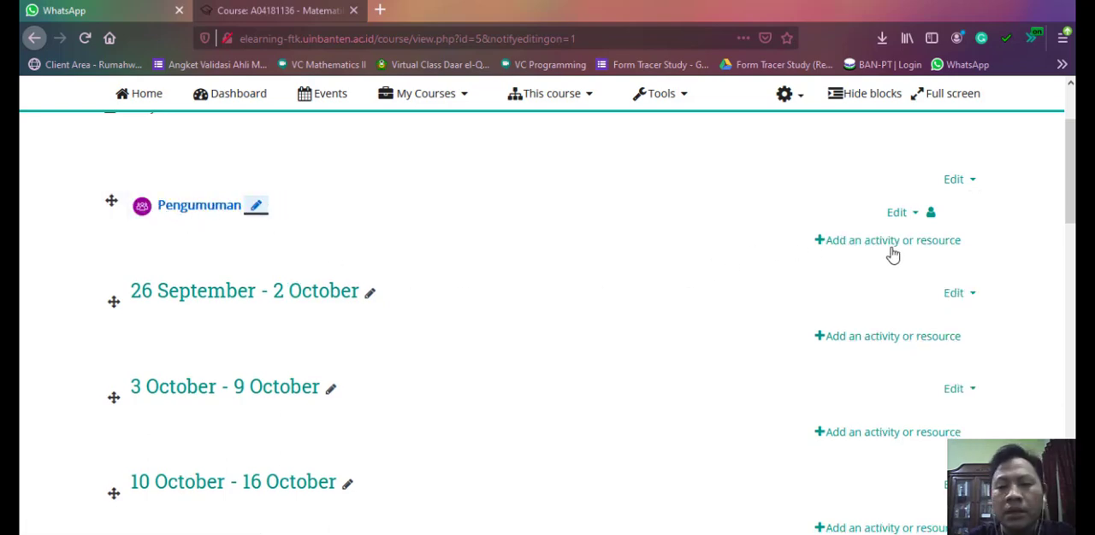
scroll(892, 254, down, 4)
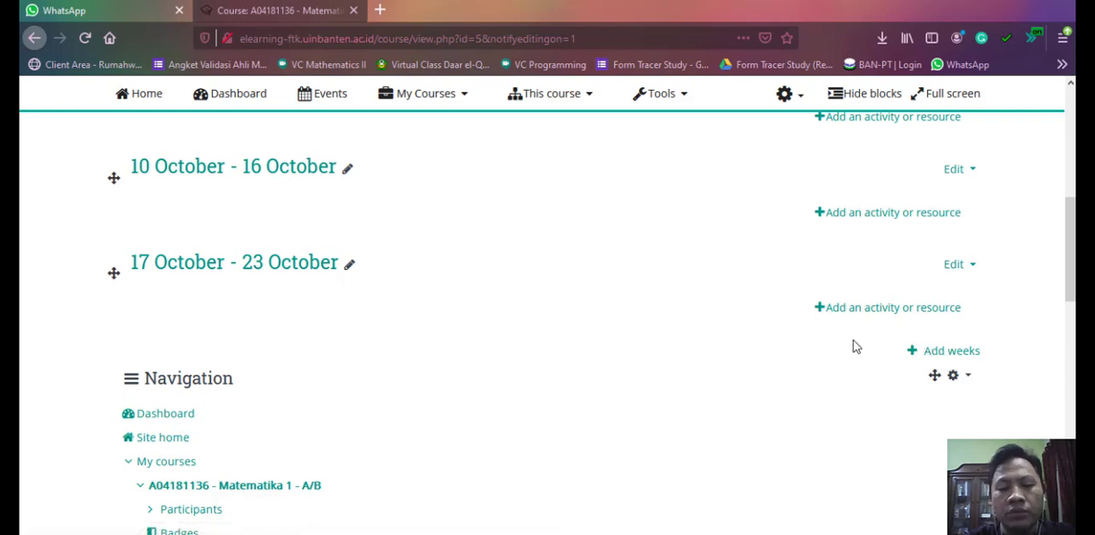
scroll(856, 346, up, 4)
scroll(590, 341, up, 2)
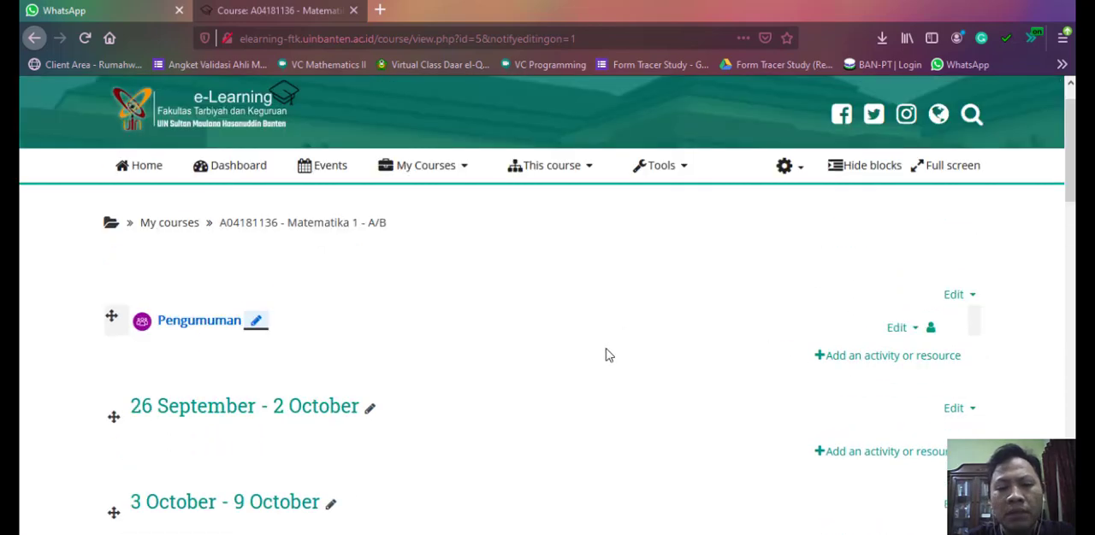
scroll(648, 364, down, 2)
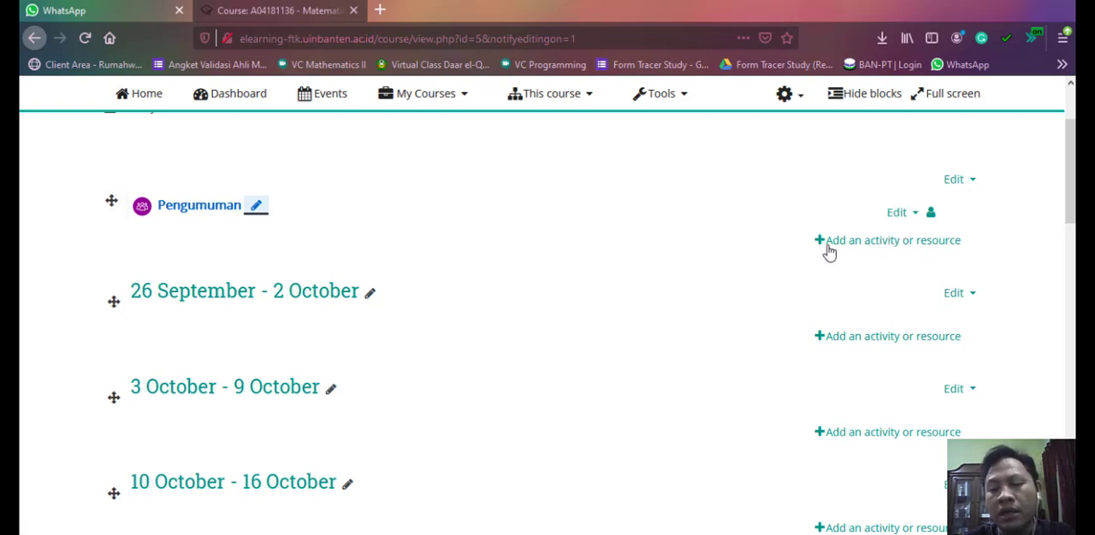
- Start adding an Attendance activity to the general section of the Matematika 1 course
click(864, 245)
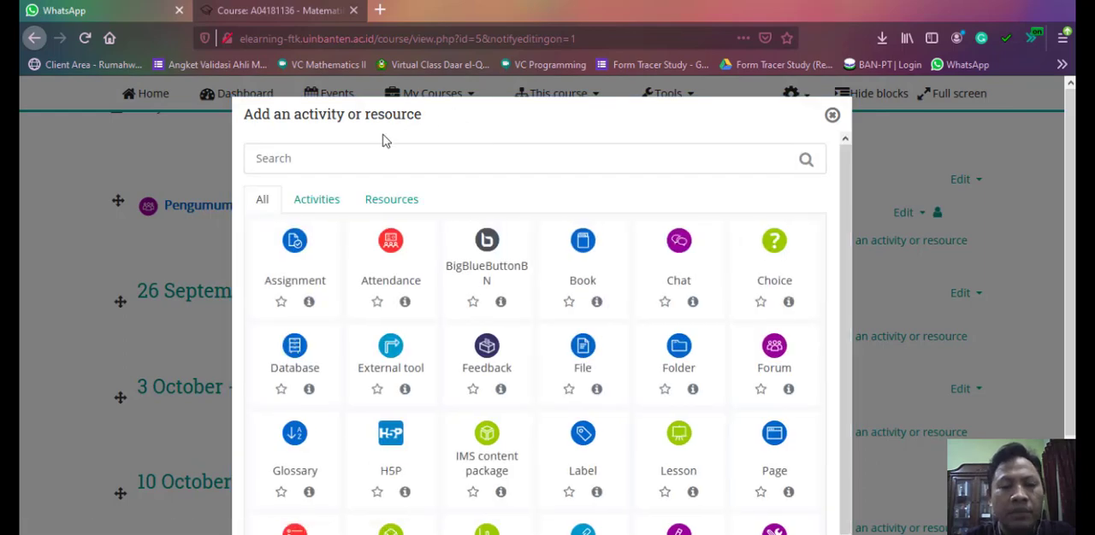
click(468, 96)
click(855, 246)
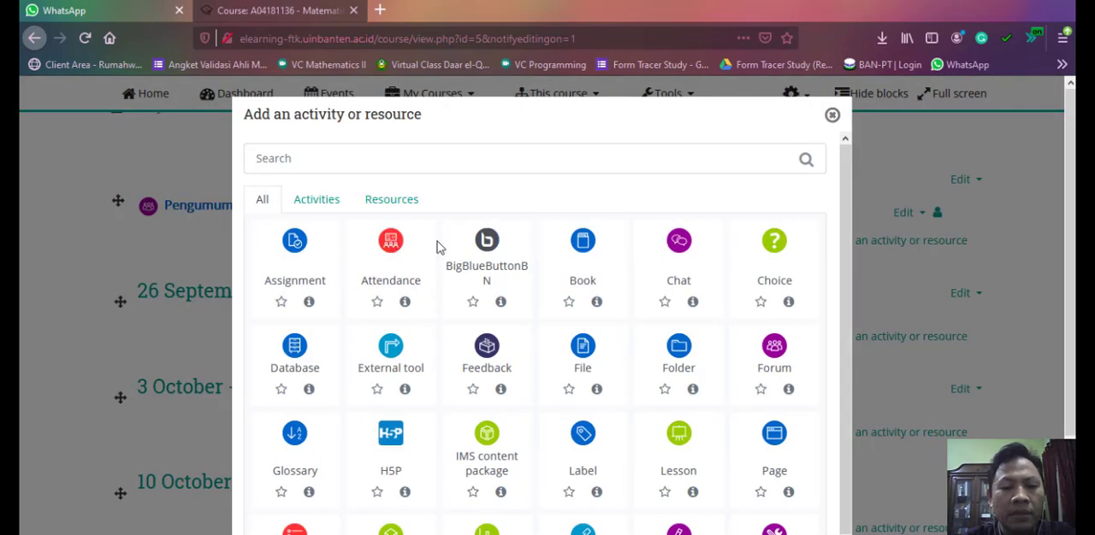
click(387, 248)
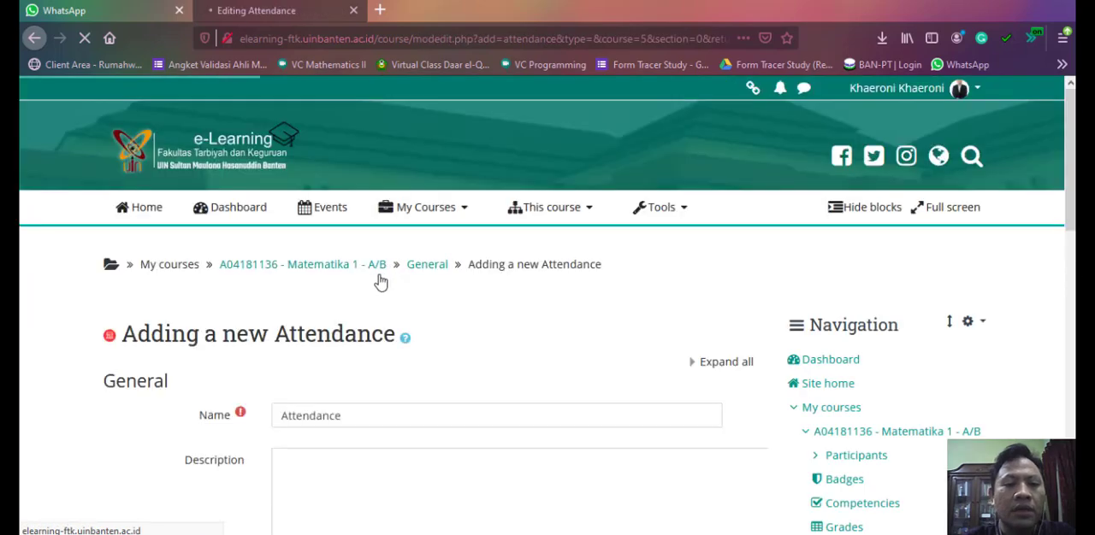
- Name the new attendance activity "Presensi"
scroll(325, 286, down, 2)
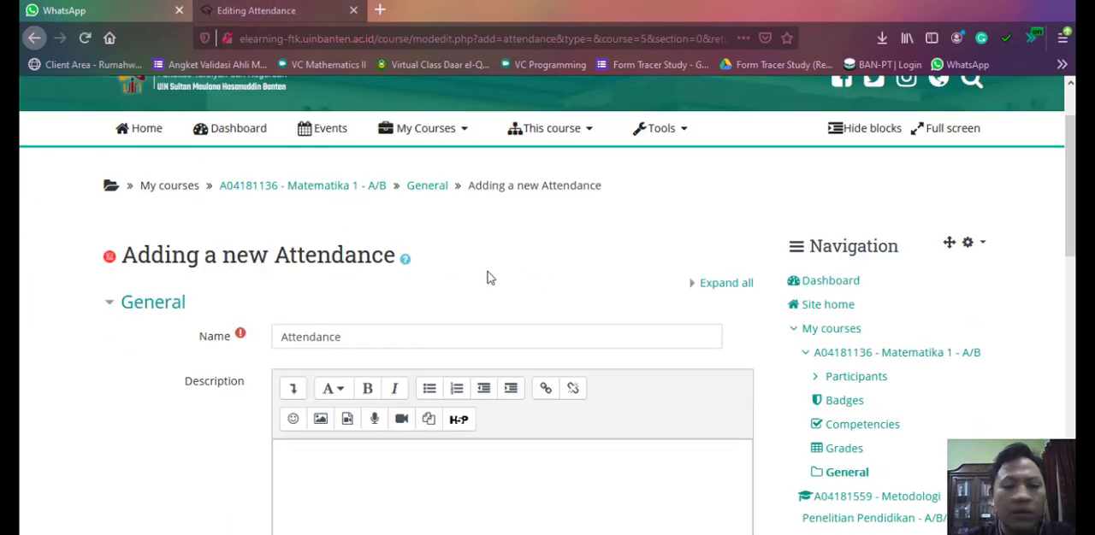
scroll(339, 265, down, 3)
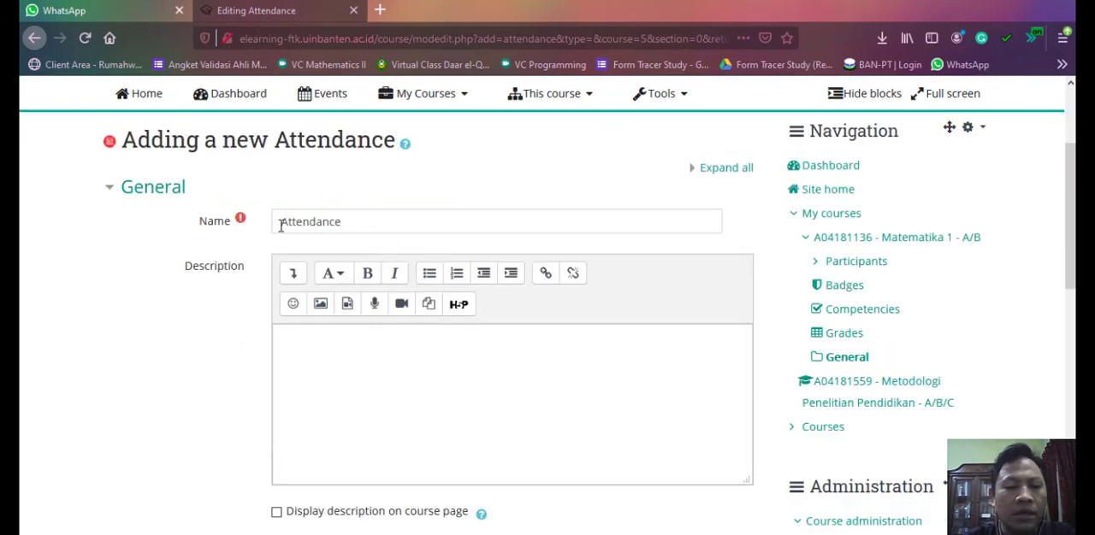
drag(283, 221, 377, 225)
text(P)
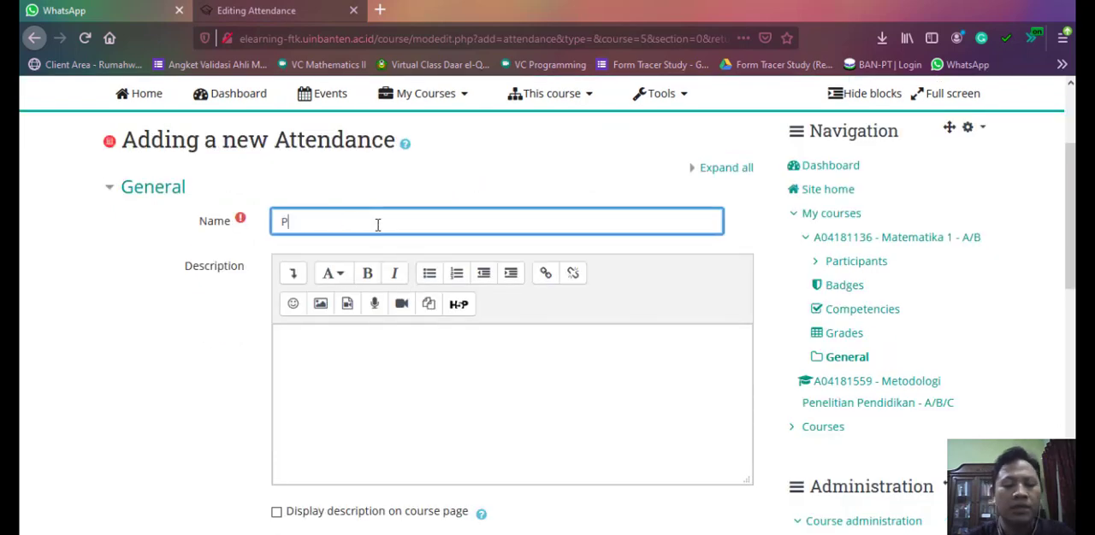
text(resensi)
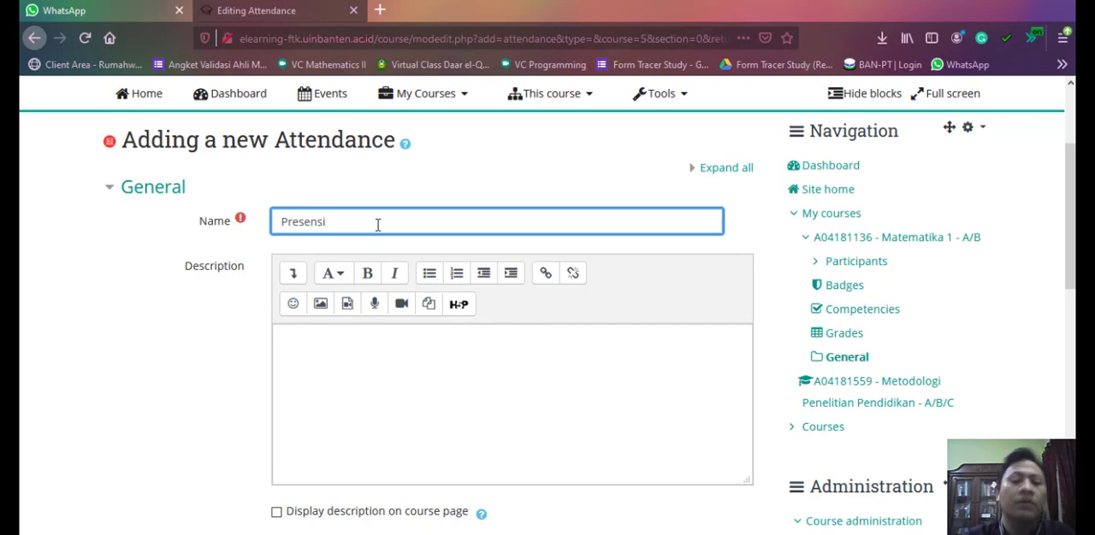
- Enter the activity description "Silakan mengisi daftar hadir setiap kali Anda mengikuti perkuliahan."
click(446, 345)
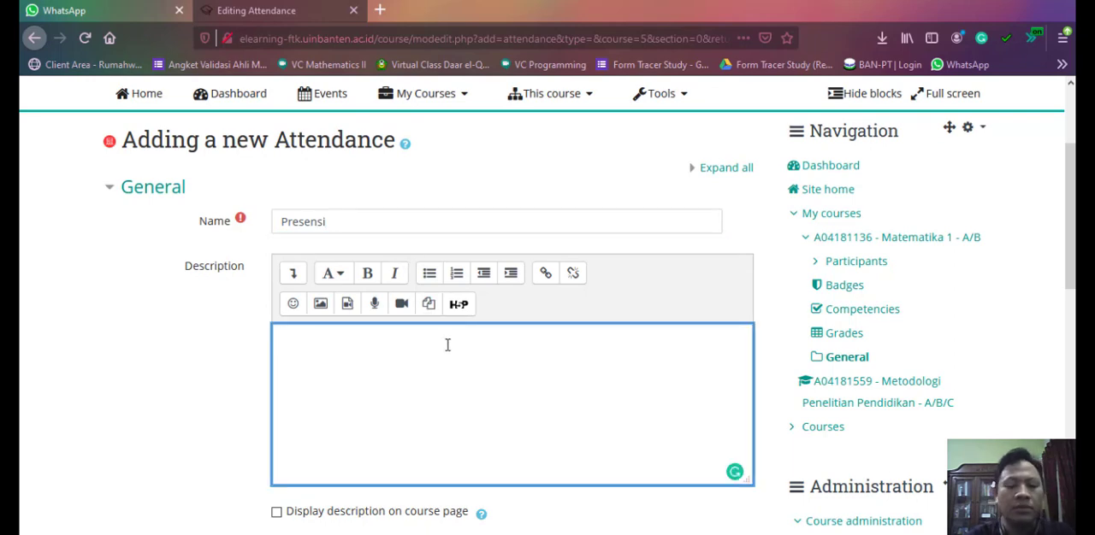
text(Silakan meng)
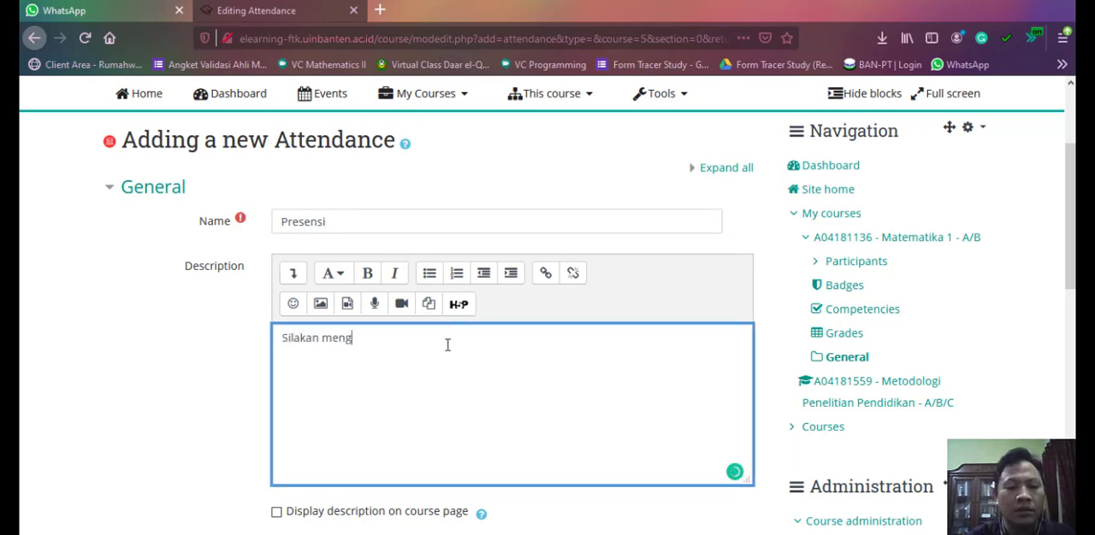
text(isi daftar)
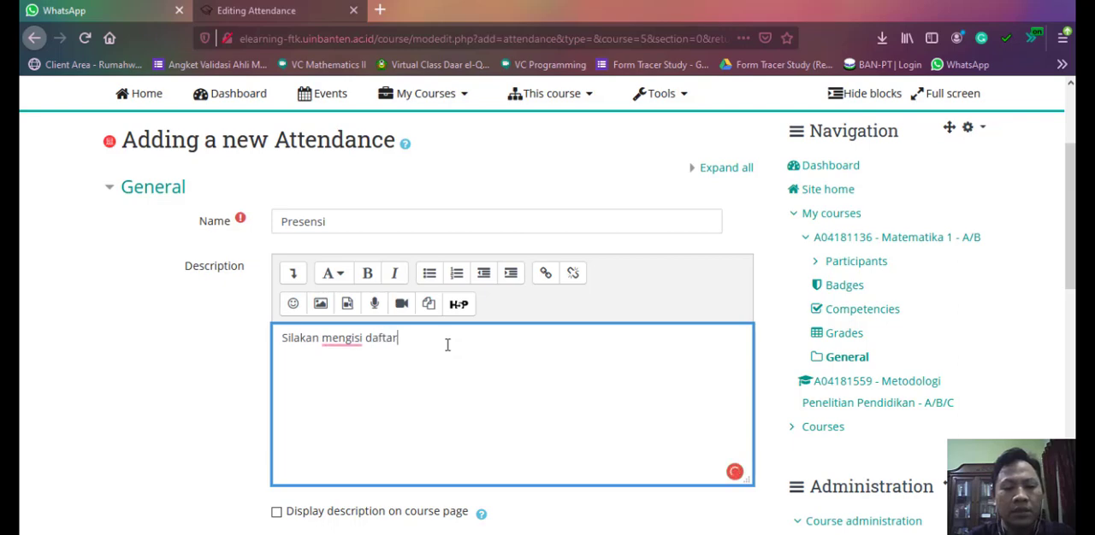
text( had)
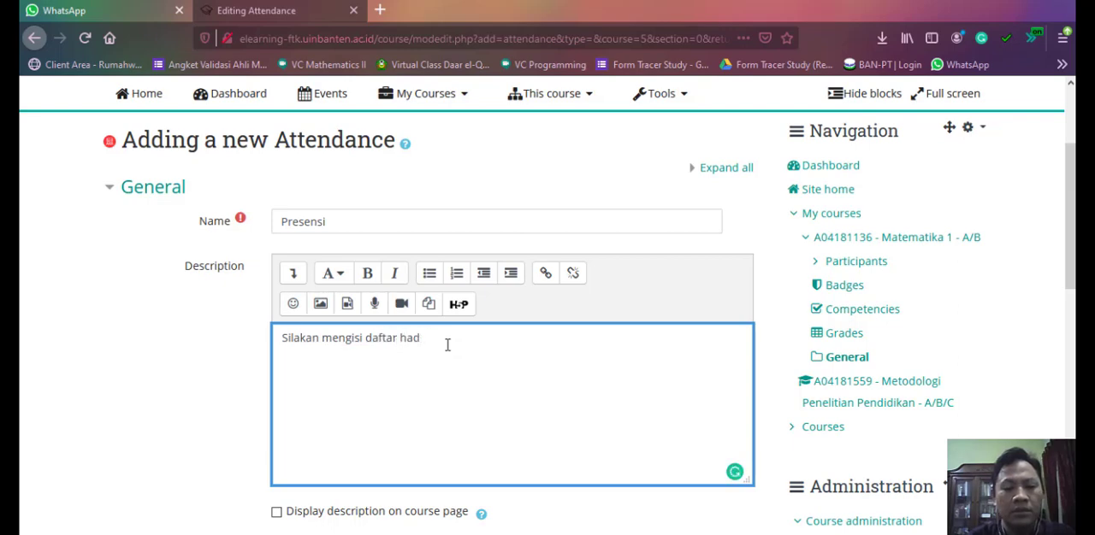
text(ir setiap kali)
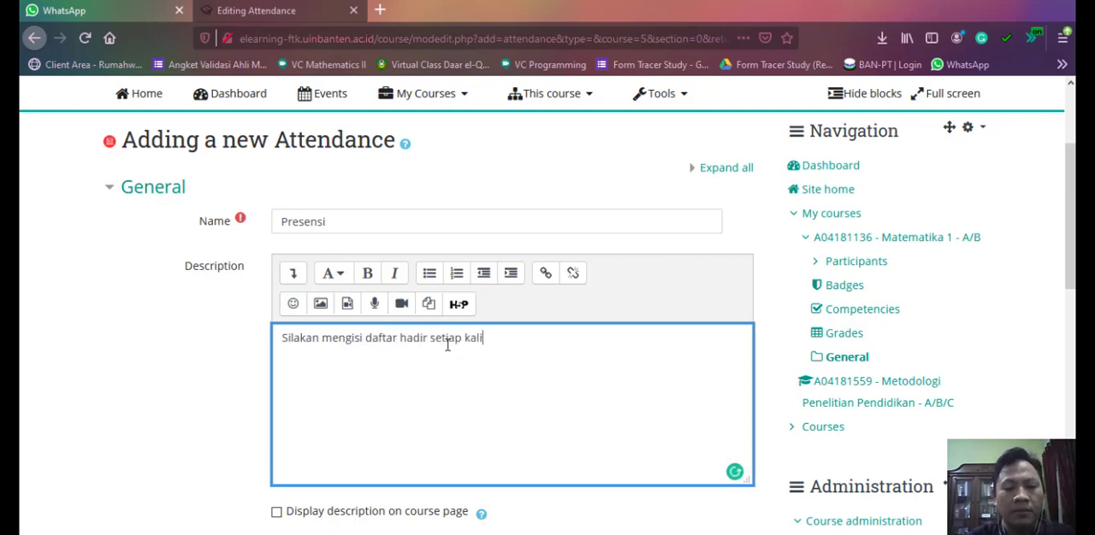
text( Anda men)
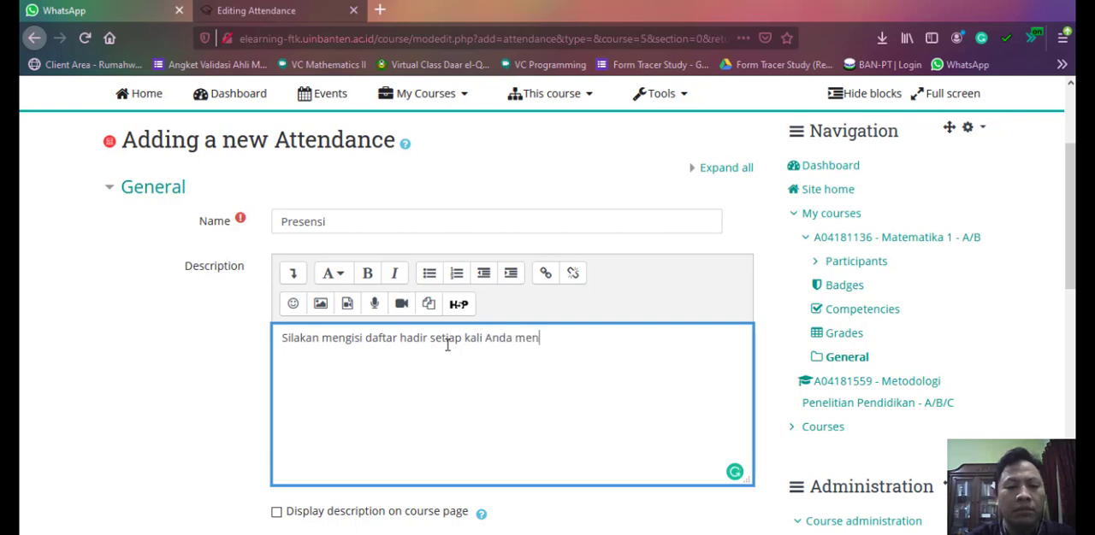
text(gikuti perk)
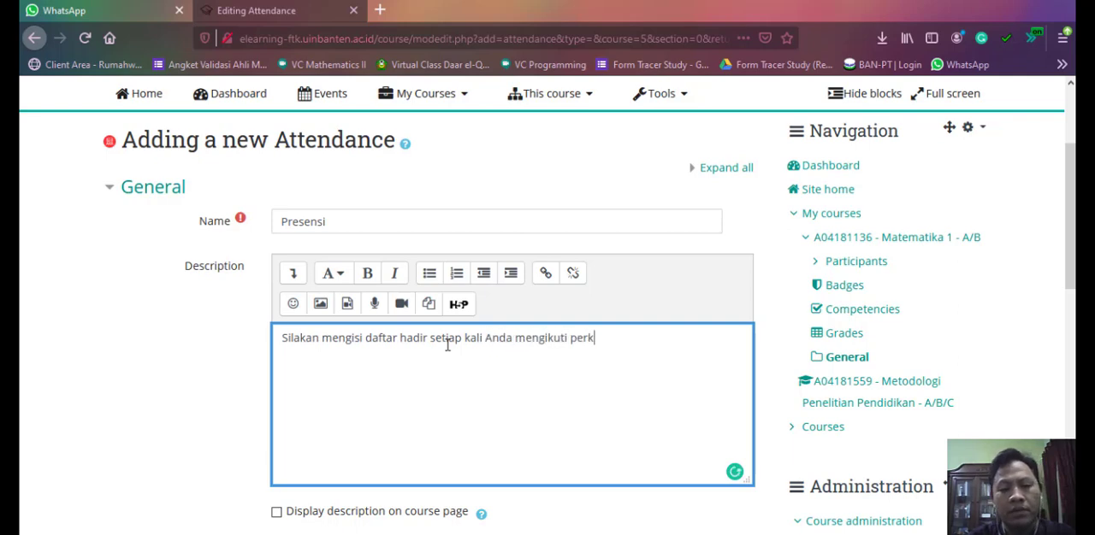
text(uliahan.)
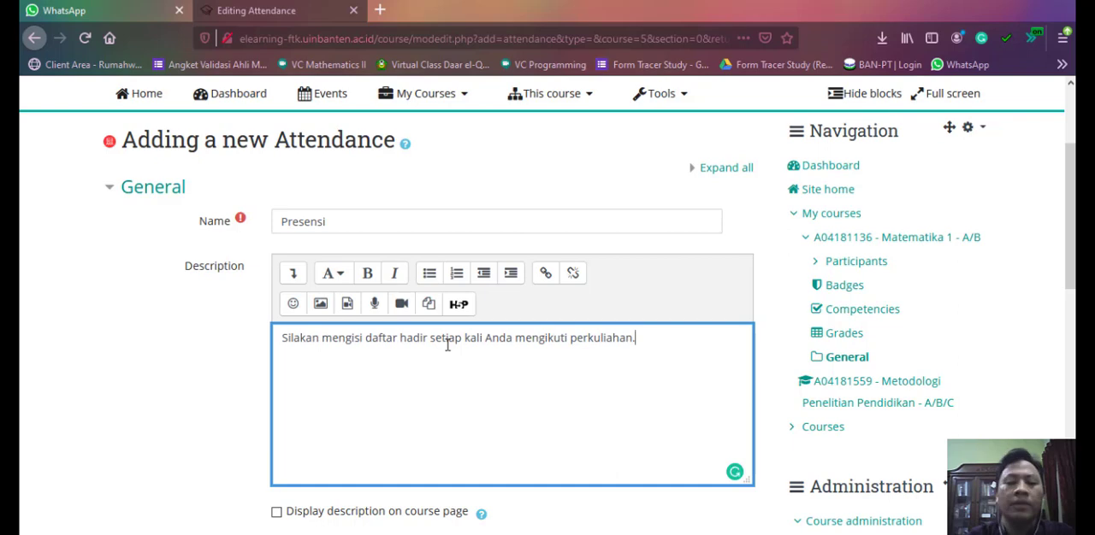
- Enable displaying the attendance activity's description on the course page
scroll(623, 330, down, 1)
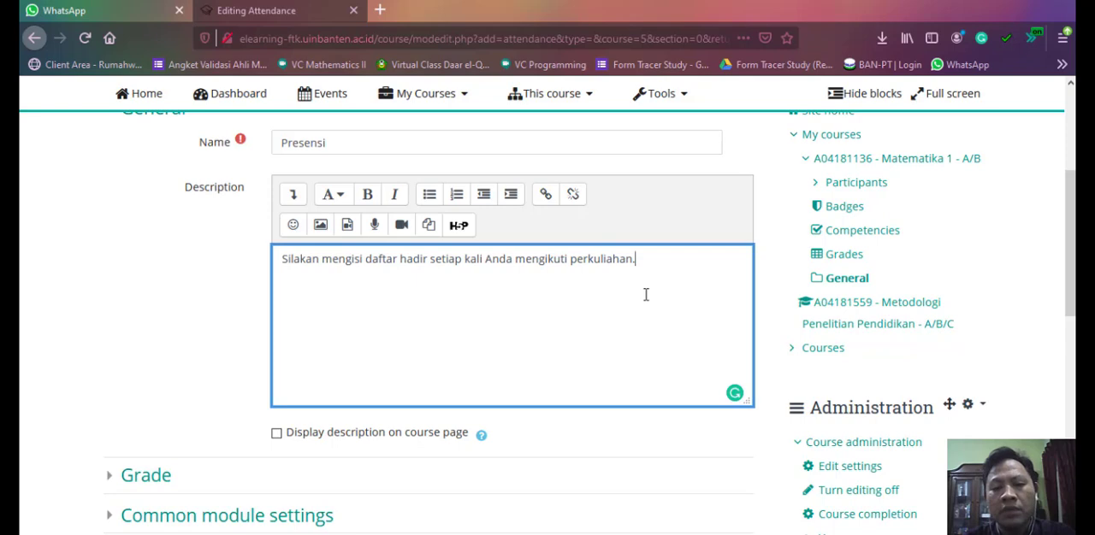
click(769, 258)
scroll(374, 318, down, 2)
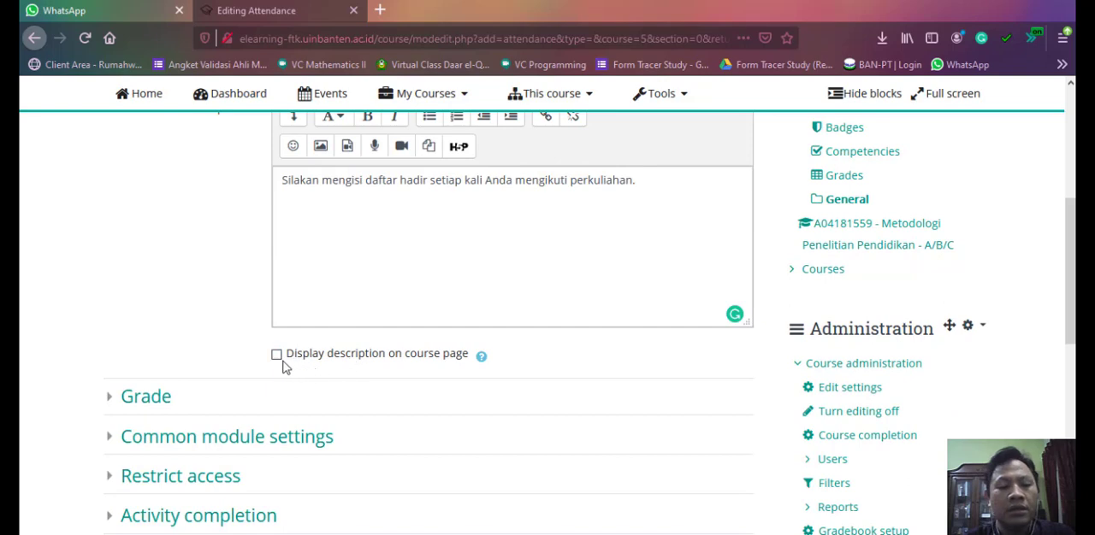
click(277, 355)
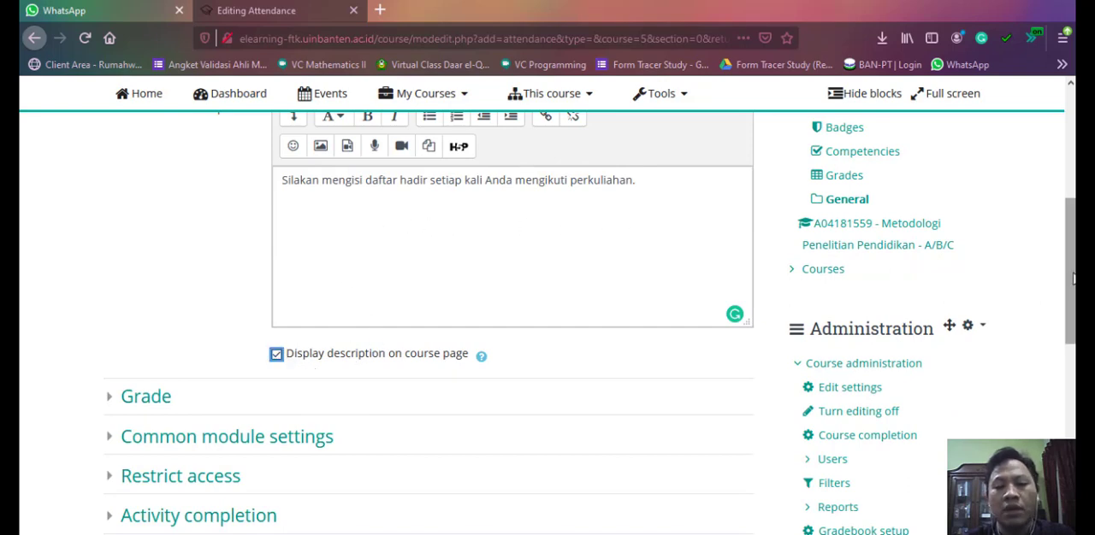
- Check over the remaining attendance settings, then save the activity and return to the course
scroll(209, 256, down, 6)
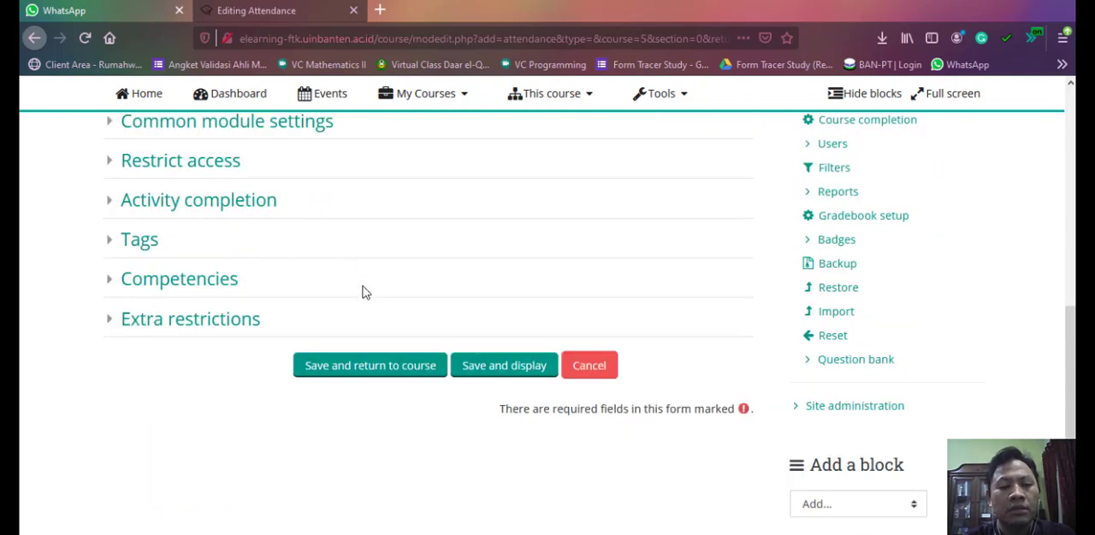
scroll(328, 183, up, 9)
scroll(330, 209, down, 5)
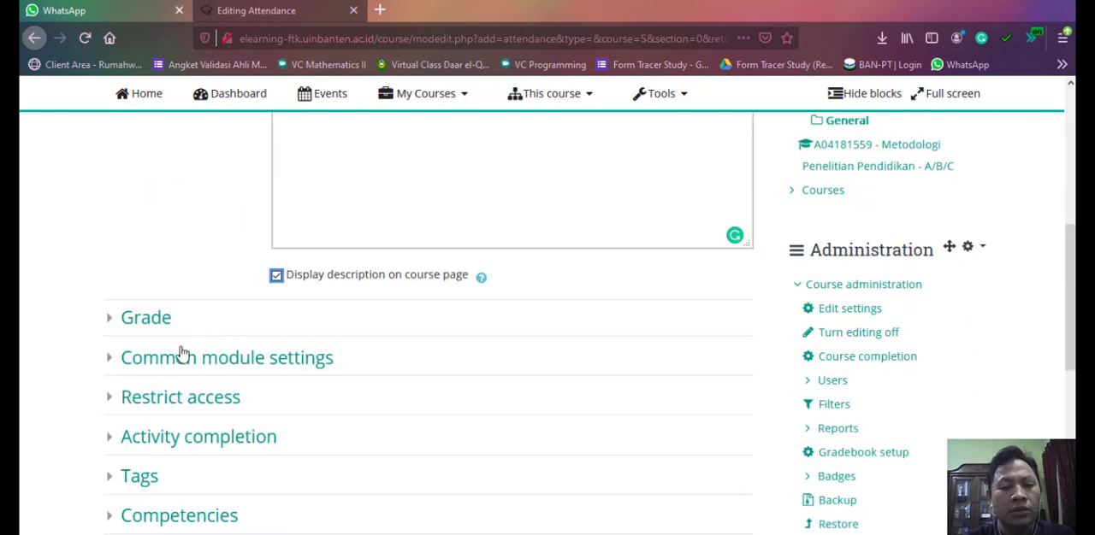
scroll(256, 308, up, 3)
scroll(359, 257, down, 1)
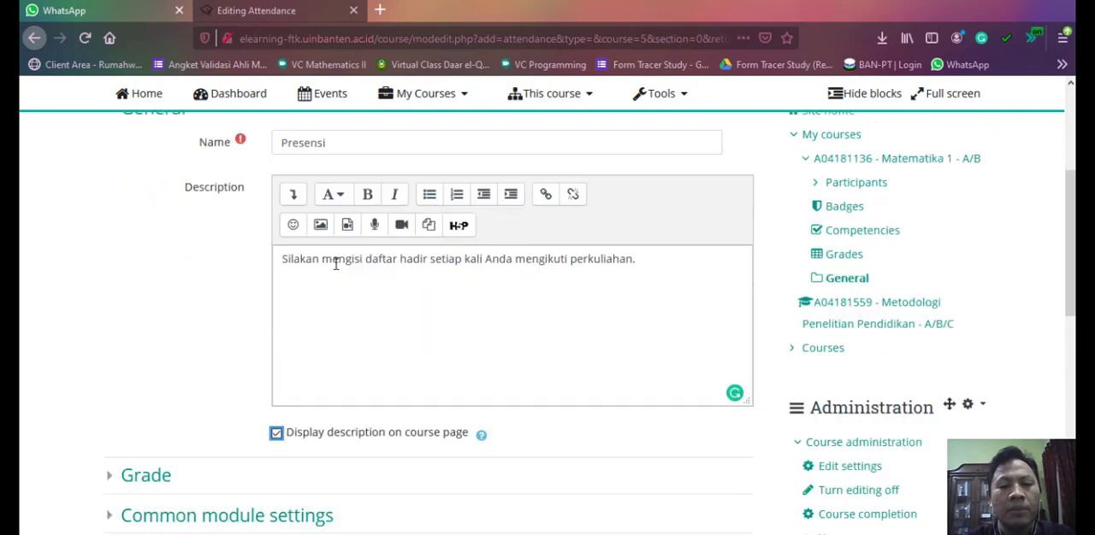
scroll(445, 282, down, 5)
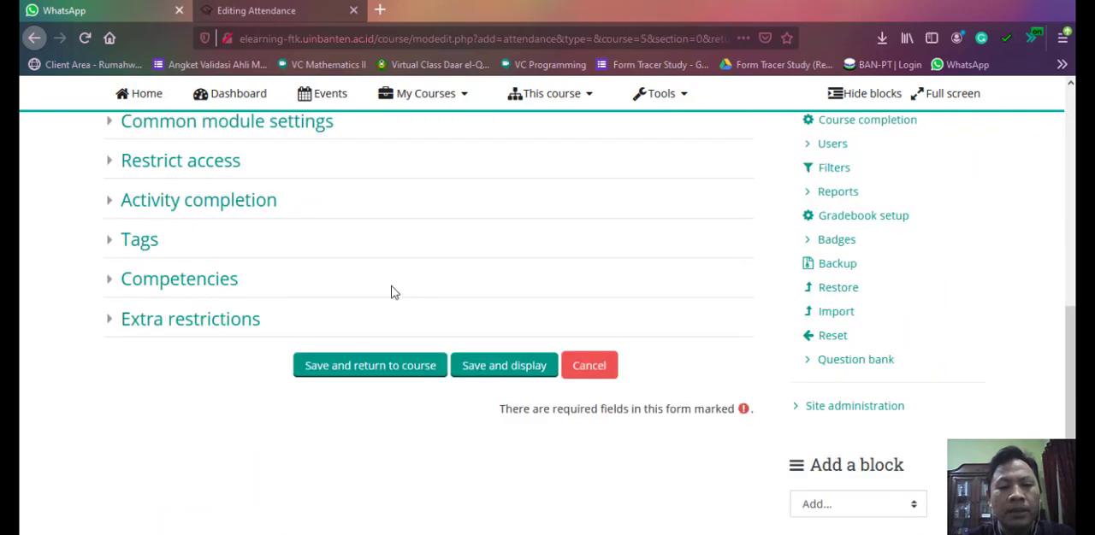
click(381, 369)
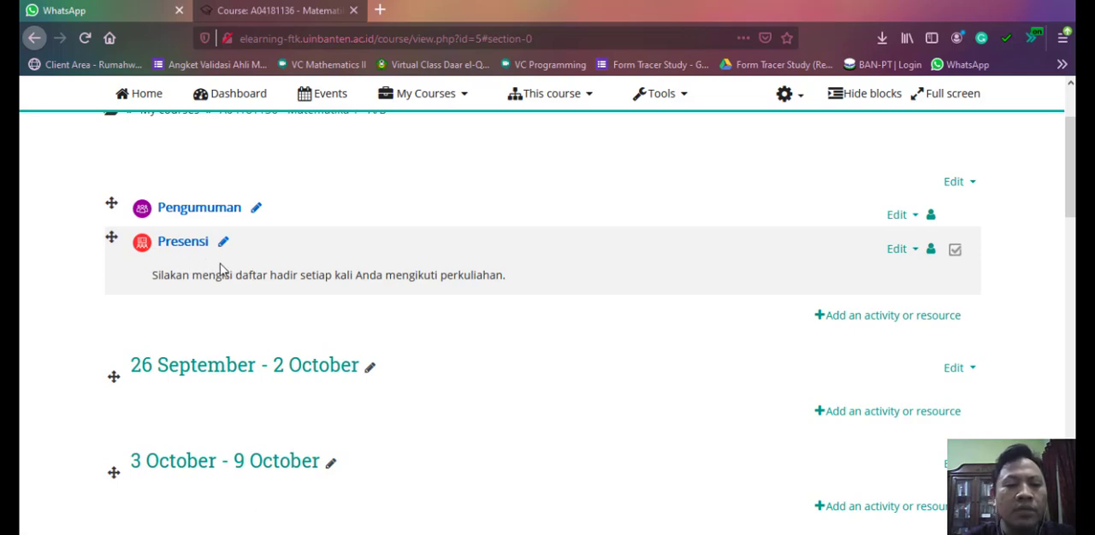
scroll(231, 270, up, 3)
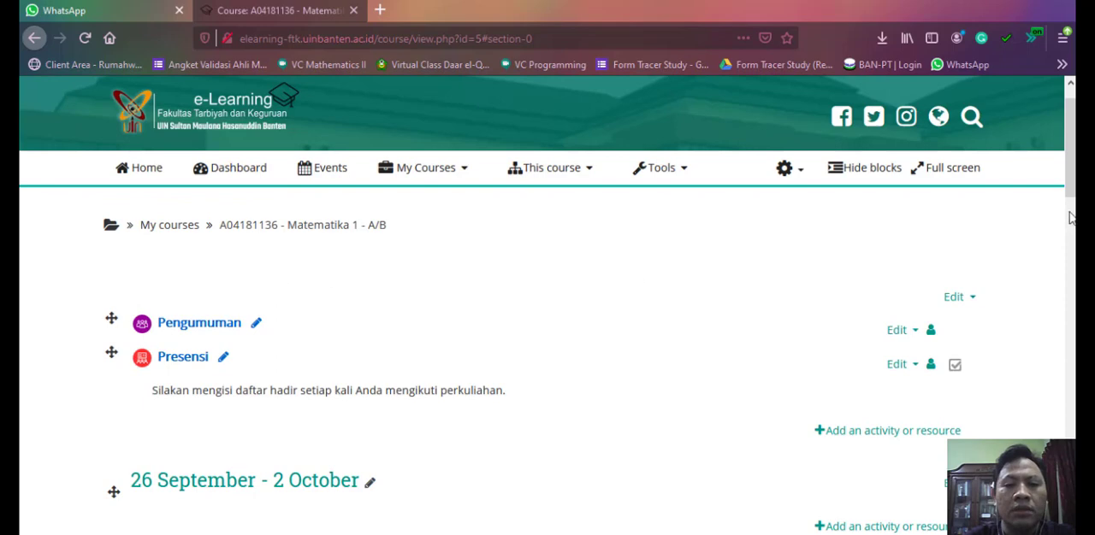
scroll(1071, 171, up, 1)
drag(1070, 171, 1071, 201)
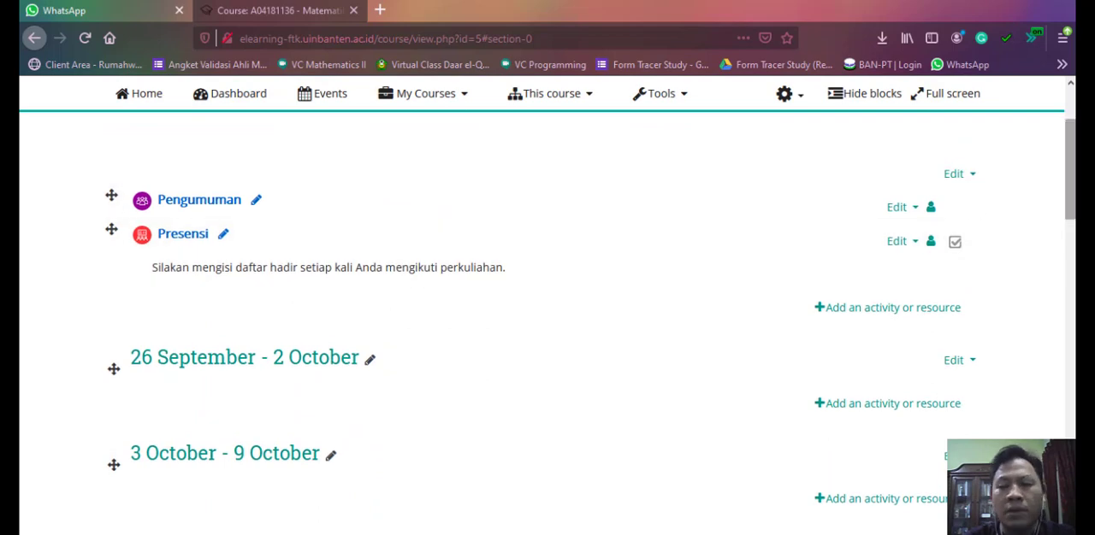
drag(1070, 198, 1071, 203)
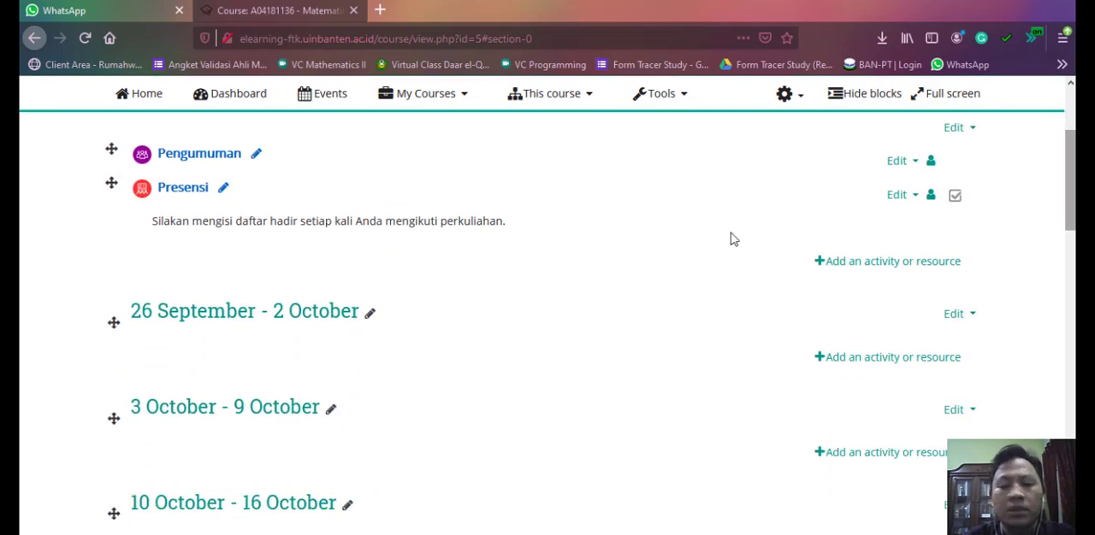